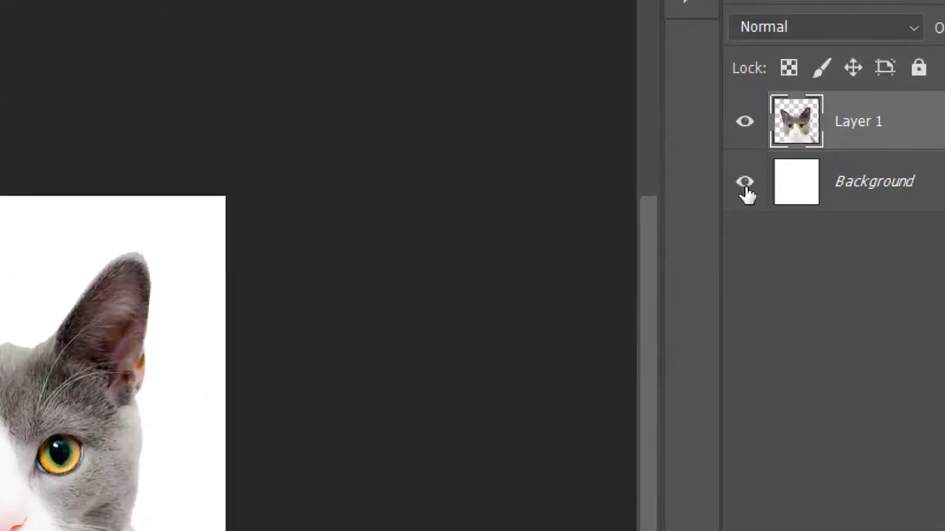
# Select the Background layer and show it again
pyautogui.click(881, 191)
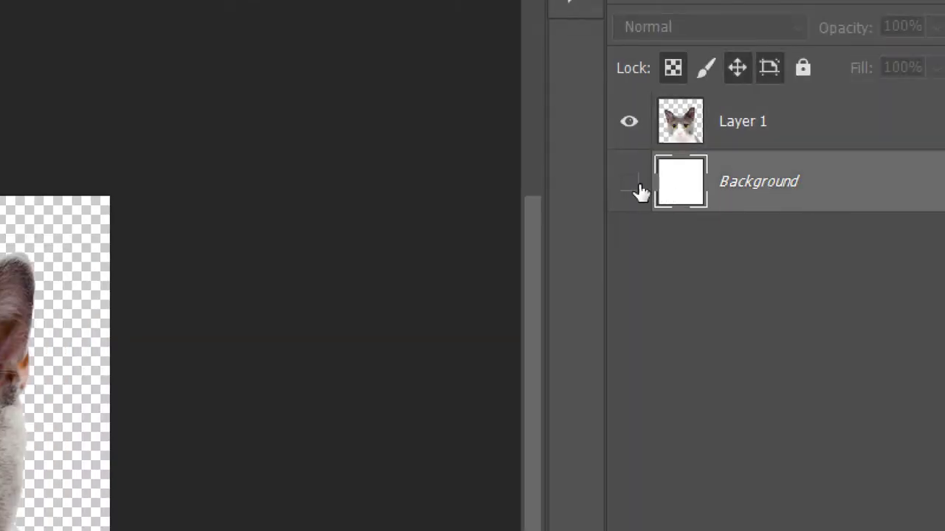
pyautogui.click(633, 188)
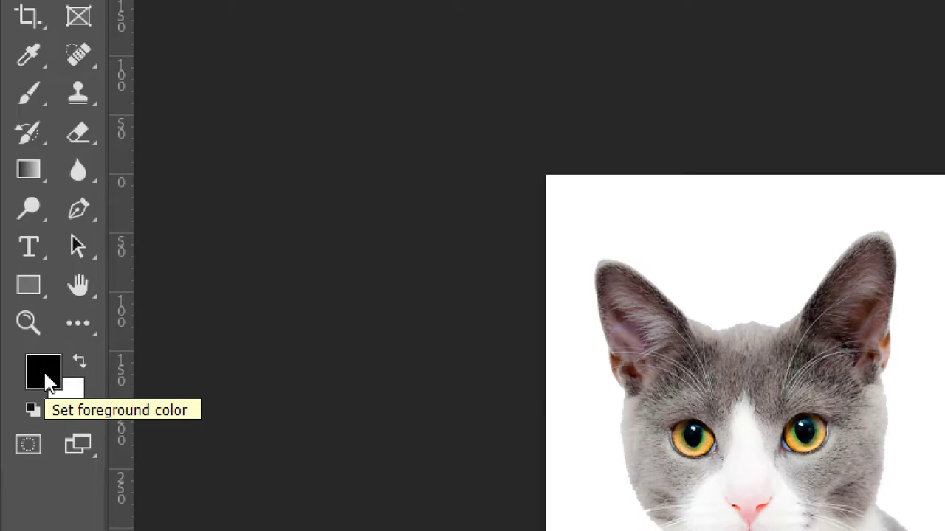
# Open the color picker for the background color, base its spectrum on red (R), and return it to hue (H)
pyautogui.click(71, 404)
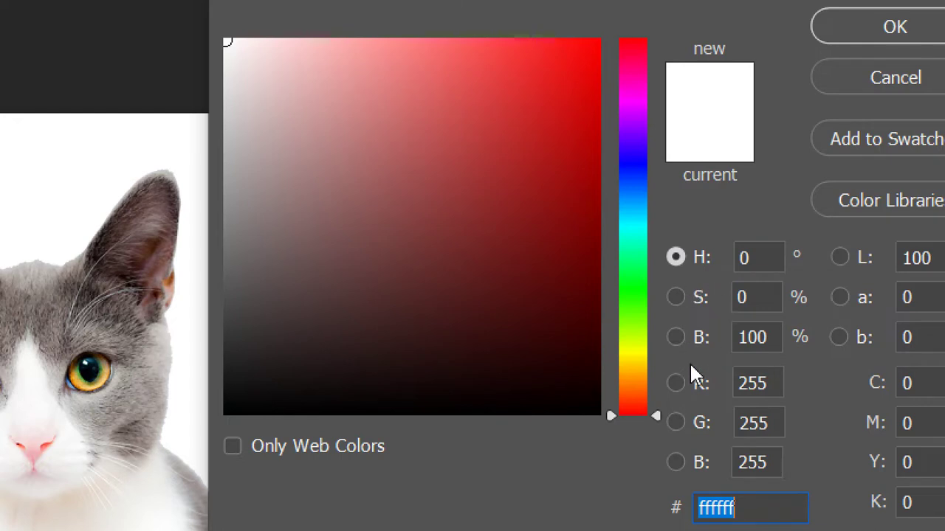
pyautogui.click(676, 382)
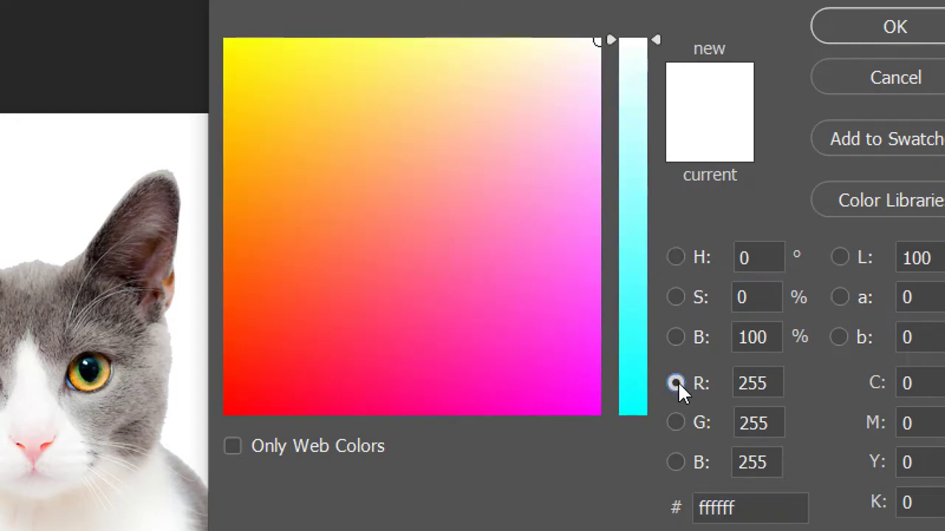
pyautogui.click(674, 257)
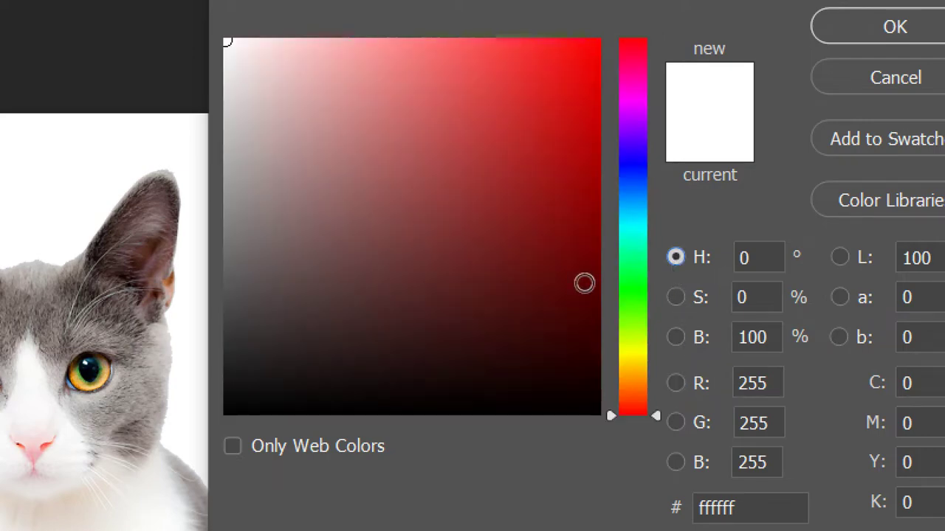
# Try several pink and magenta shades at hue 298° as the background color
pyautogui.moveTo(637, 418); pyautogui.dragTo(627, 105)
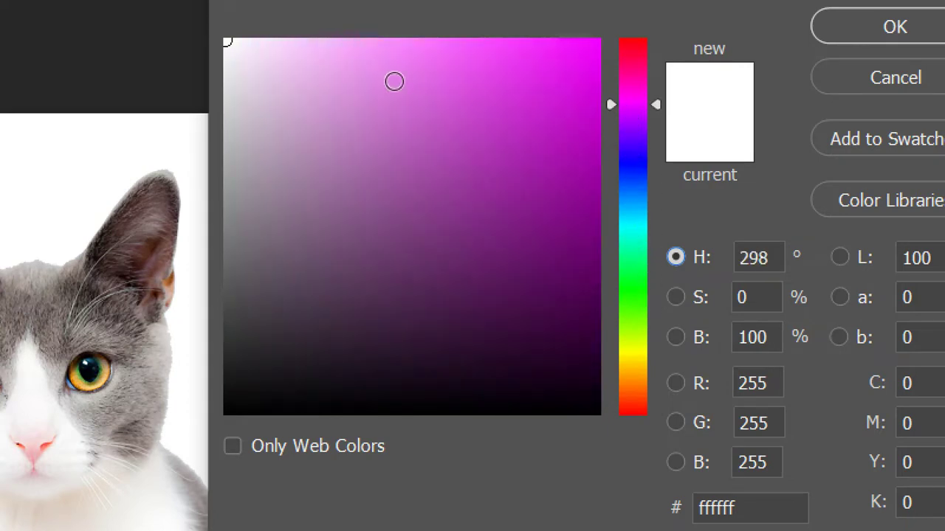
pyautogui.click(388, 78)
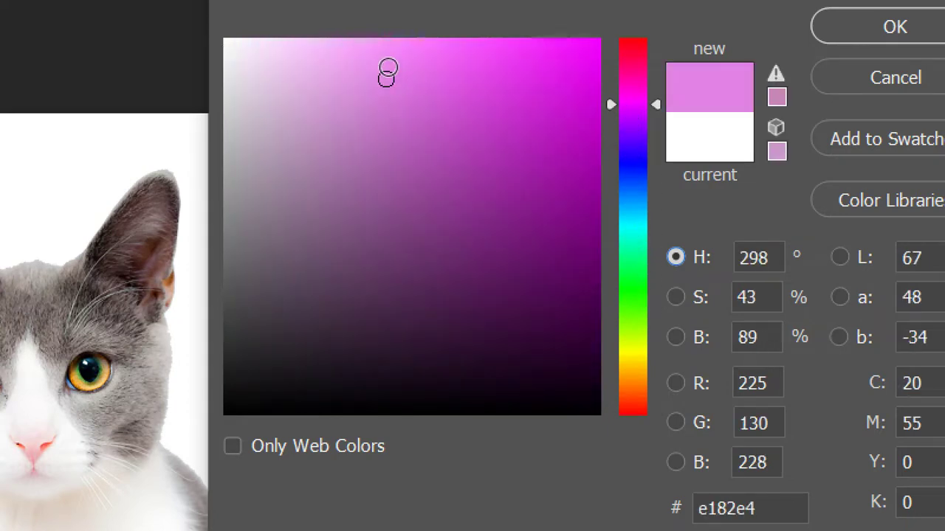
pyautogui.click(388, 55)
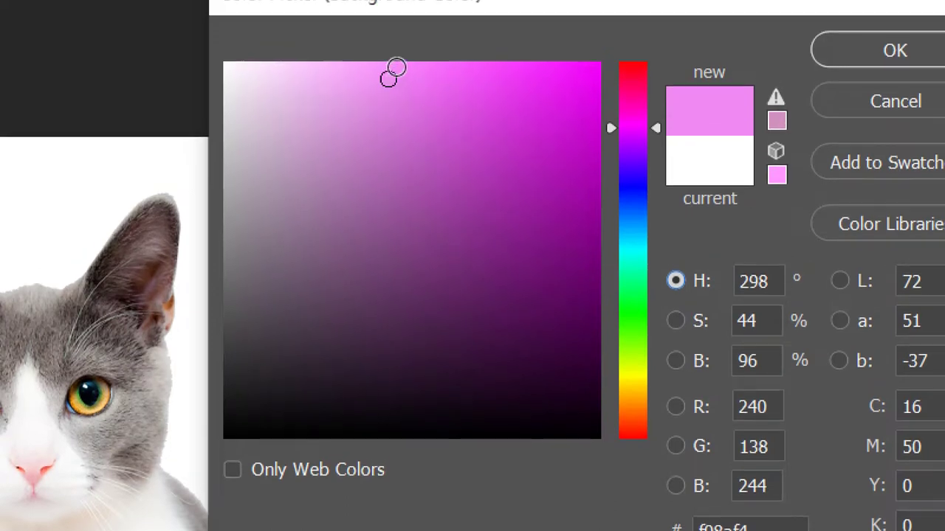
pyautogui.click(396, 68)
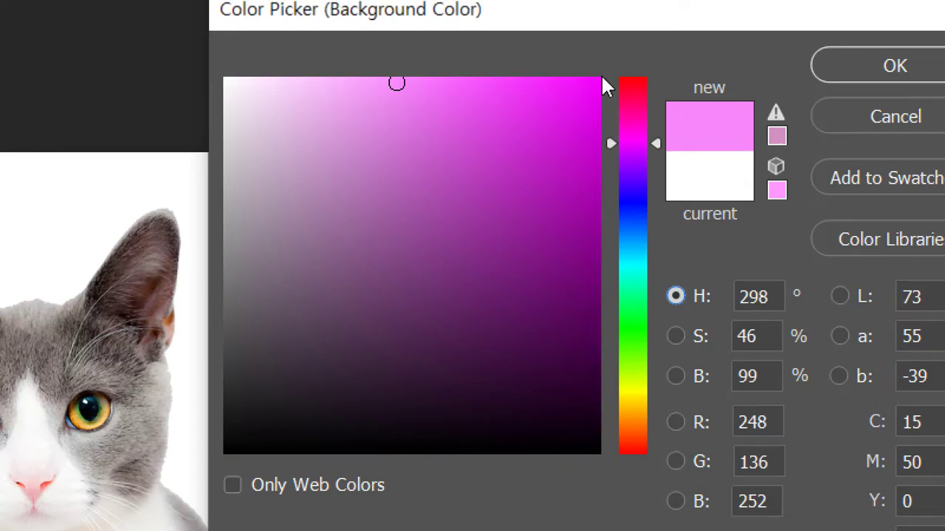
pyautogui.click(593, 80)
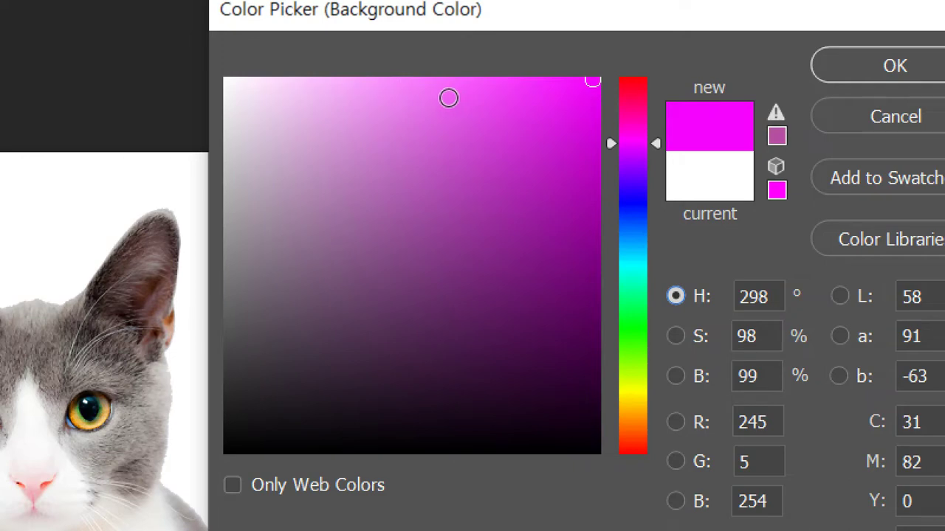
pyautogui.click(422, 94)
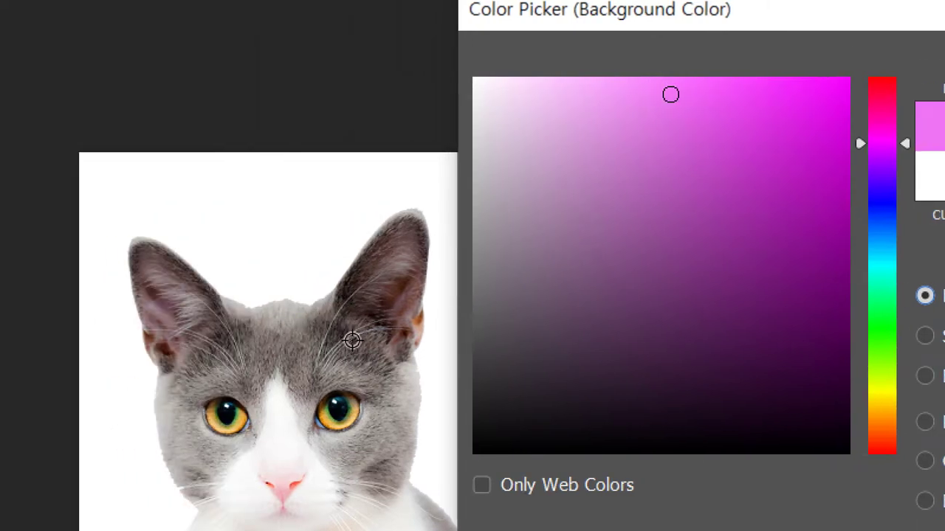
# Sample brown from the cat's right-hand ear and brighten it to set the background color to orange c6671f
pyautogui.click(419, 320)
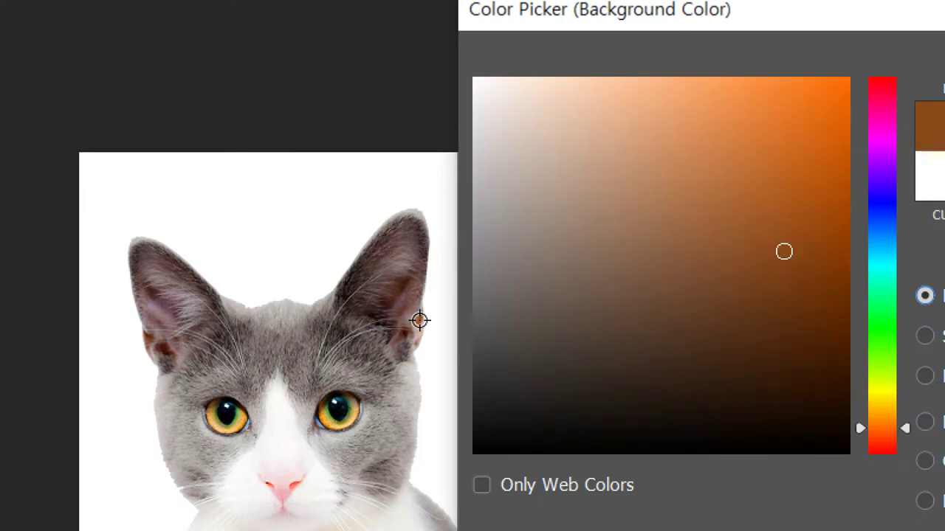
pyautogui.click(792, 160)
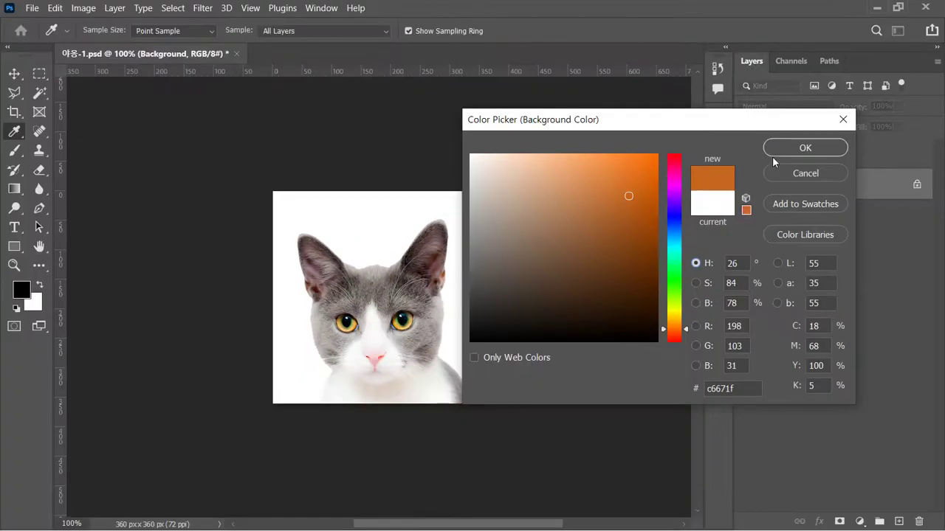
pyautogui.click(795, 149)
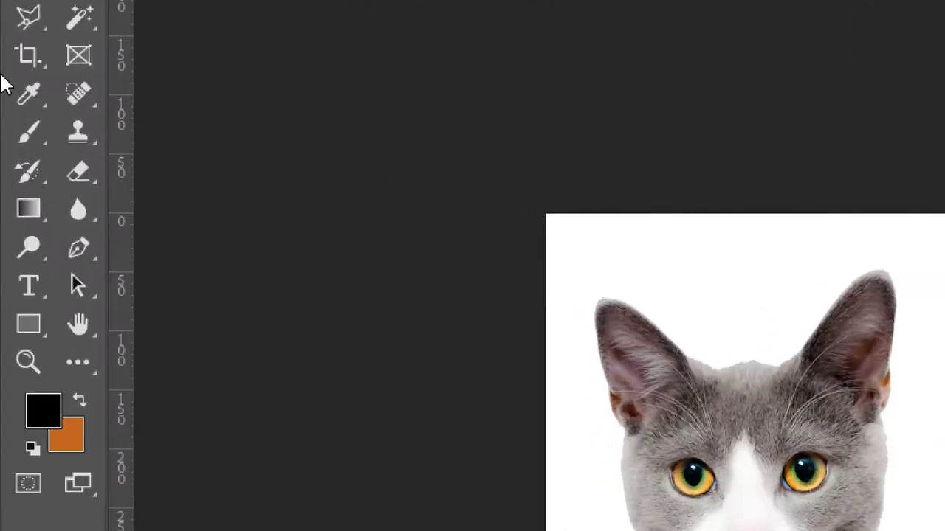
# Hide Layer 1, make orange the foreground color, and fill the white Background layer with it using the Paint Bucket
pyautogui.rightClick(28, 209)
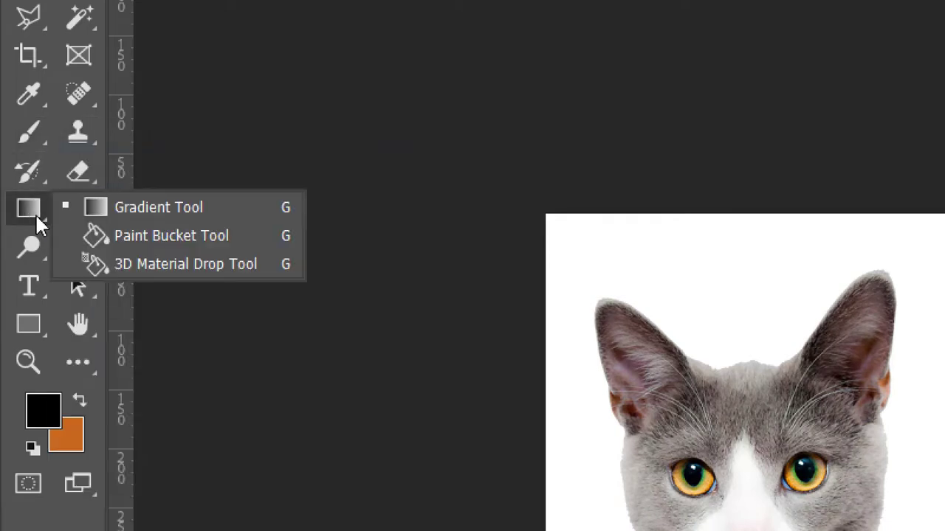
pyautogui.click(97, 229)
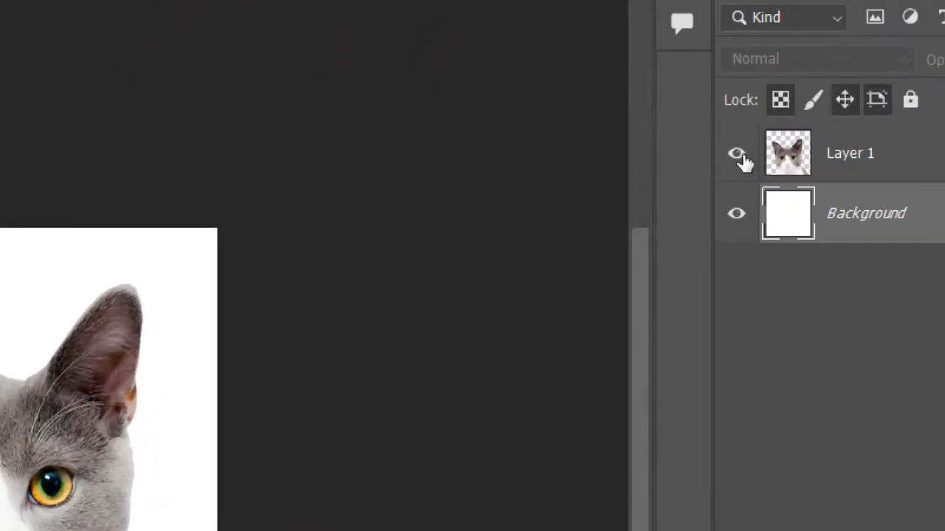
pyautogui.click(744, 154)
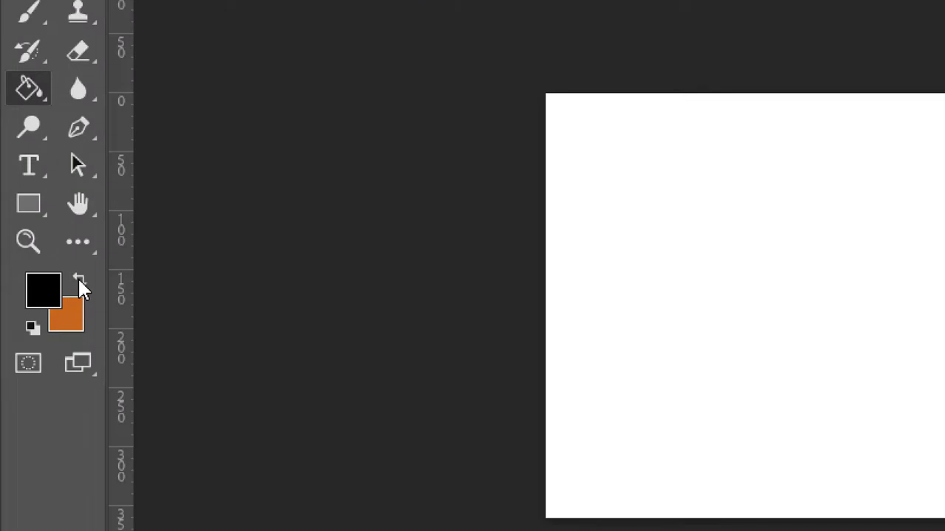
pyautogui.click(78, 279)
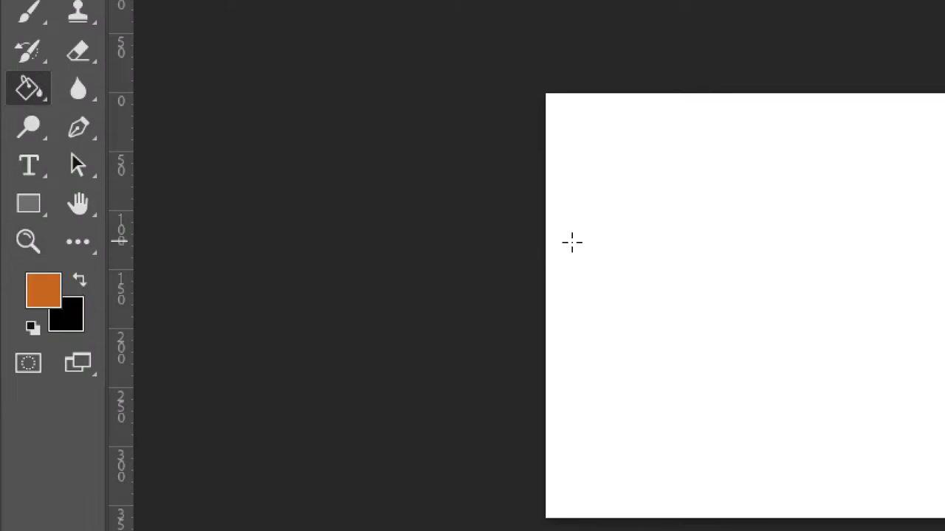
pyautogui.click(622, 245)
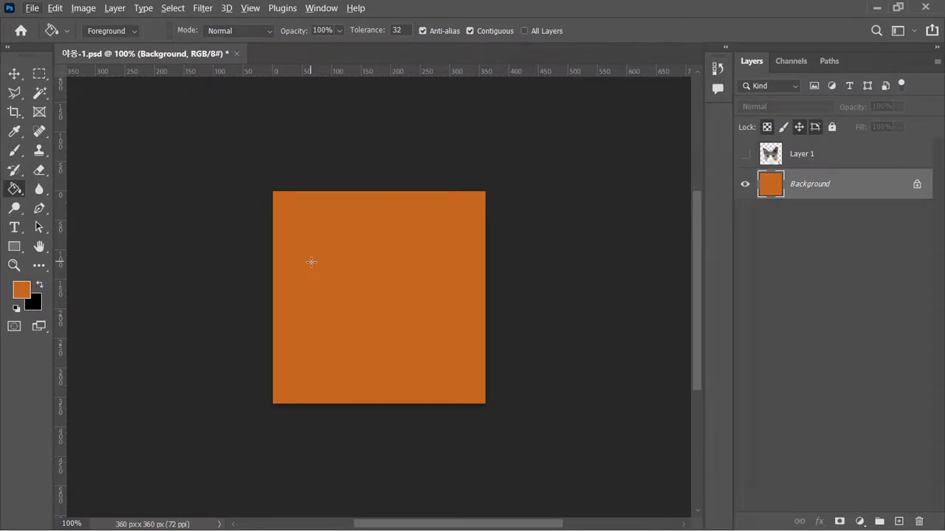
# Undo the orange fill and fill the Background layer with black as the foreground color
pyautogui.hotkey('ctrl', 'z')
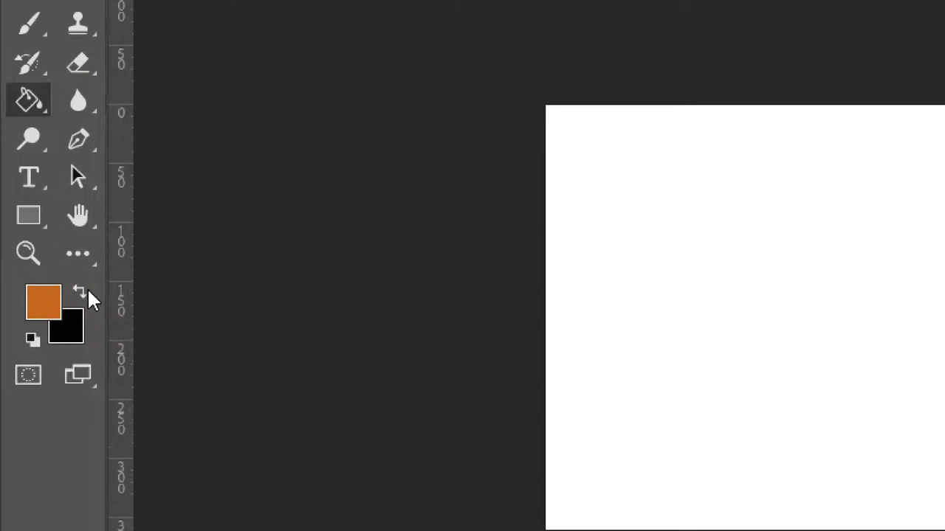
pyautogui.click(48, 286)
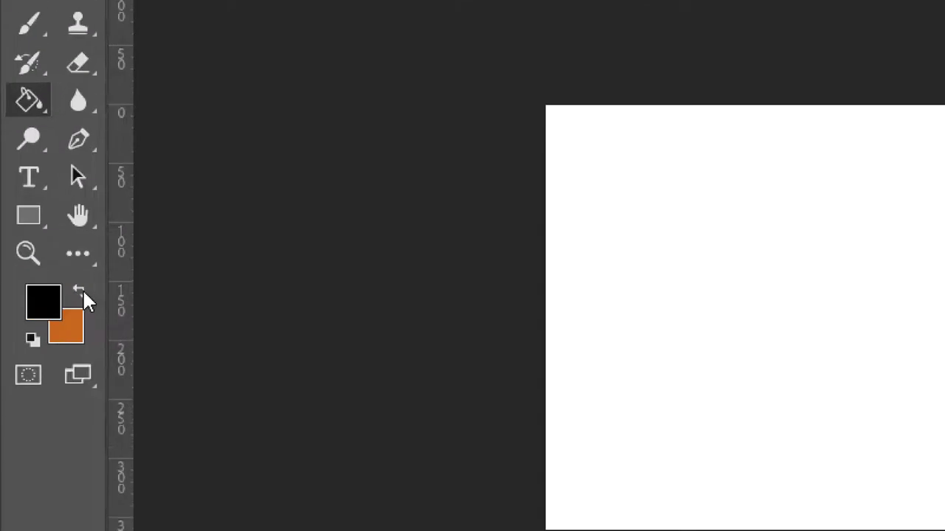
pyautogui.click(360, 282)
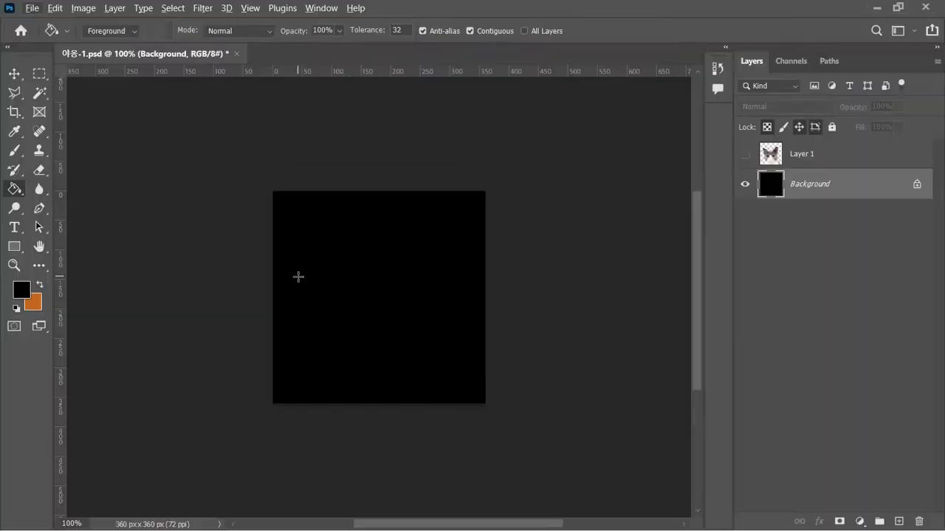
# Swap the foreground and background colors again and fill the Background layer with orange
pyautogui.click(43, 285)
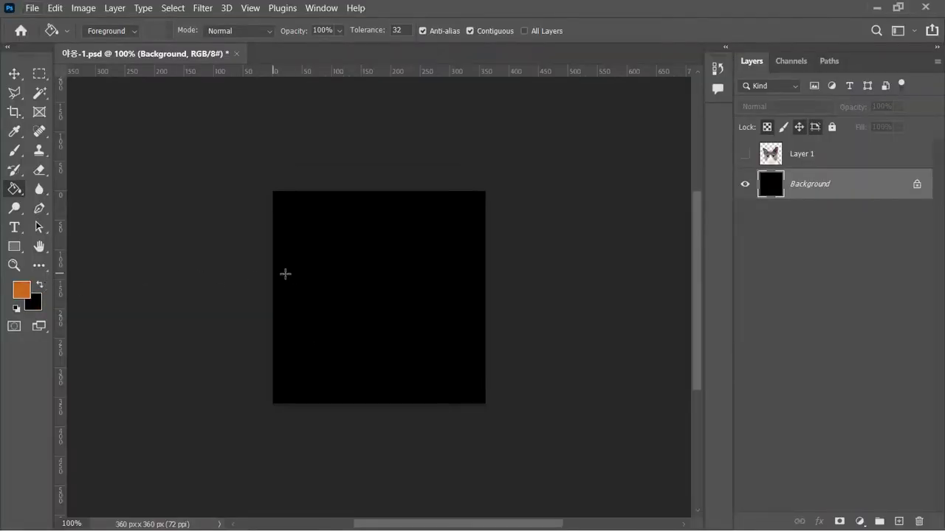
pyautogui.click(285, 276)
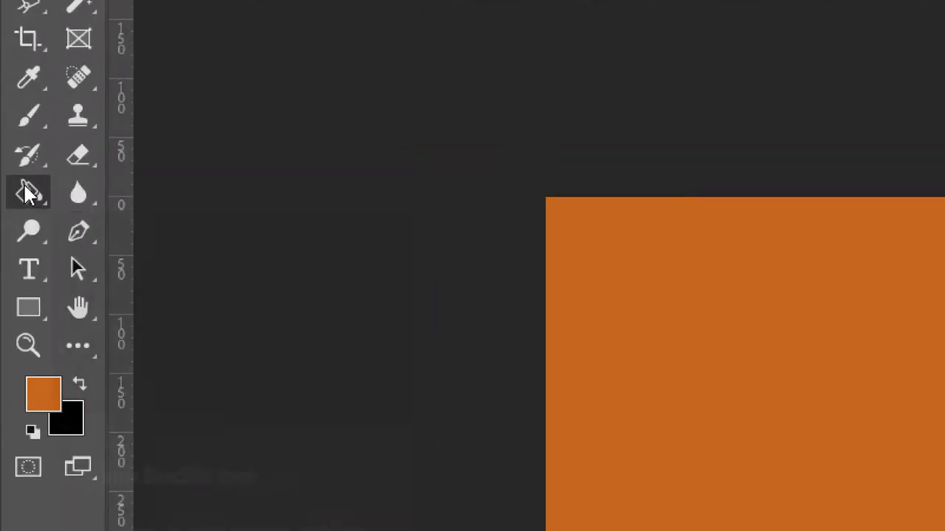
# Switch to the Gradient tool and set the background color to green 8ed235
pyautogui.rightClick(28, 194)
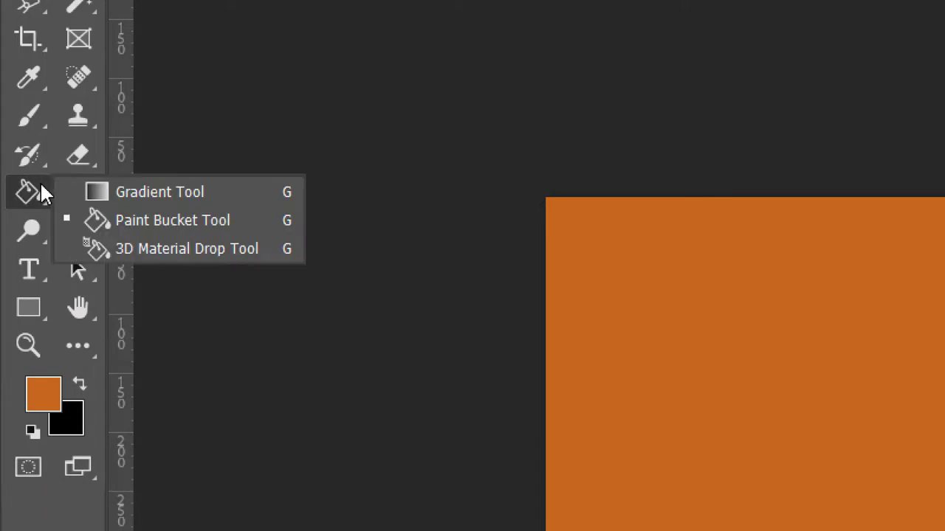
pyautogui.click(101, 192)
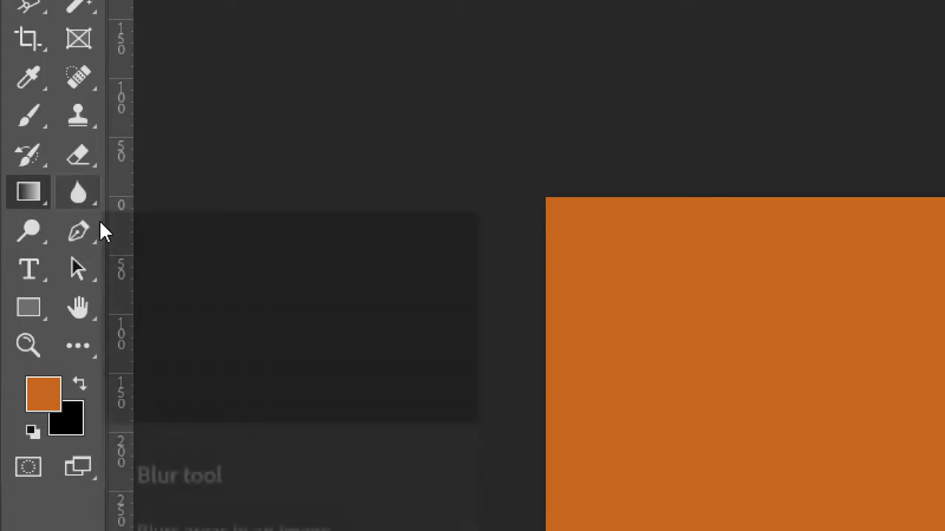
pyautogui.click(65, 414)
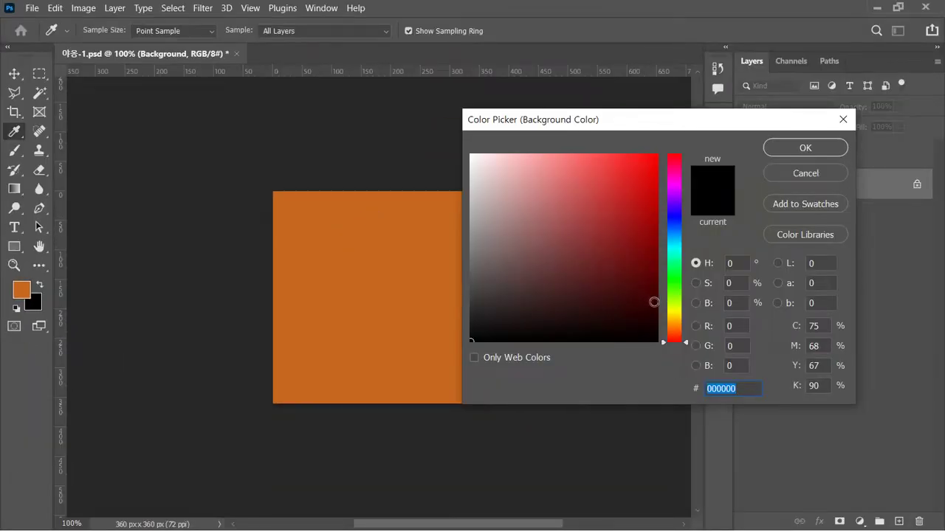
pyautogui.click(673, 321)
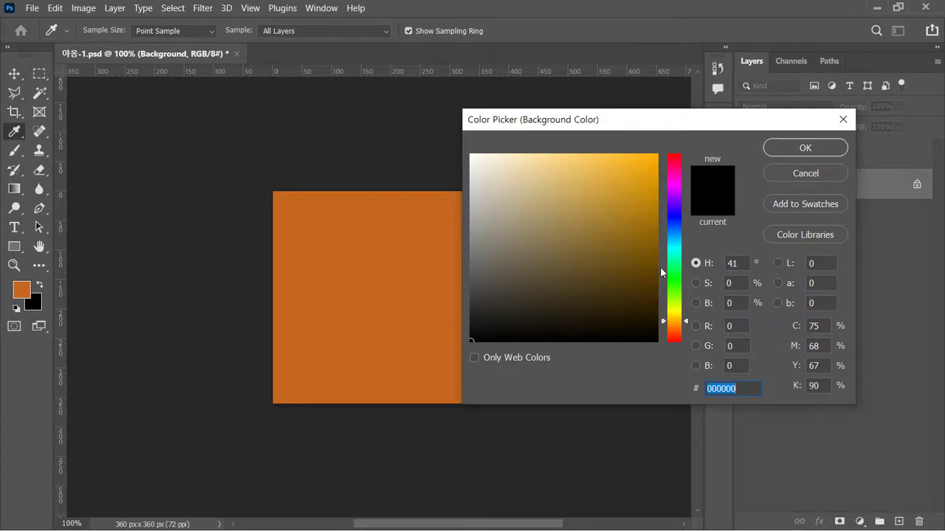
pyautogui.moveTo(672, 310); pyautogui.dragTo(672, 297)
pyautogui.moveTo(613, 202)
pyautogui.mouseDown()
pyautogui.moveTo(586, 189)
pyautogui.moveTo(611, 187)
pyautogui.mouseUp()
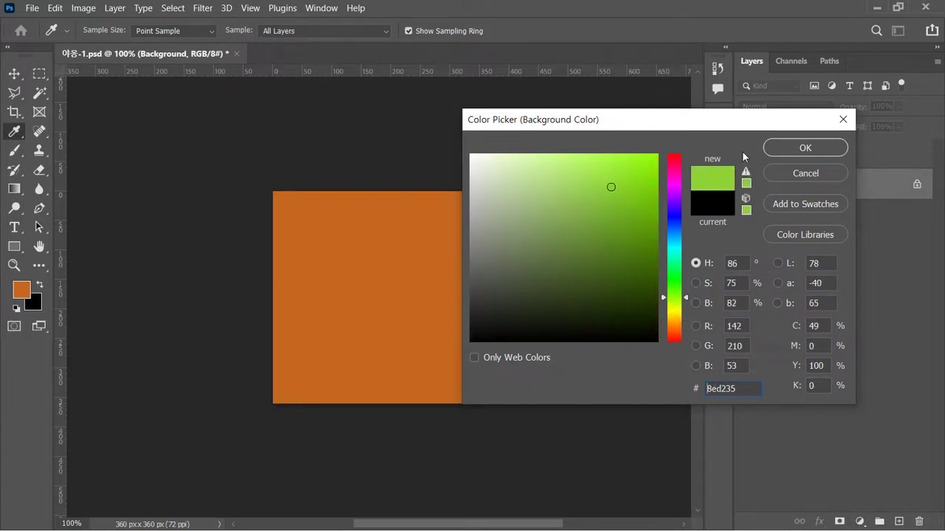
pyautogui.click(803, 149)
pyautogui.press('g')
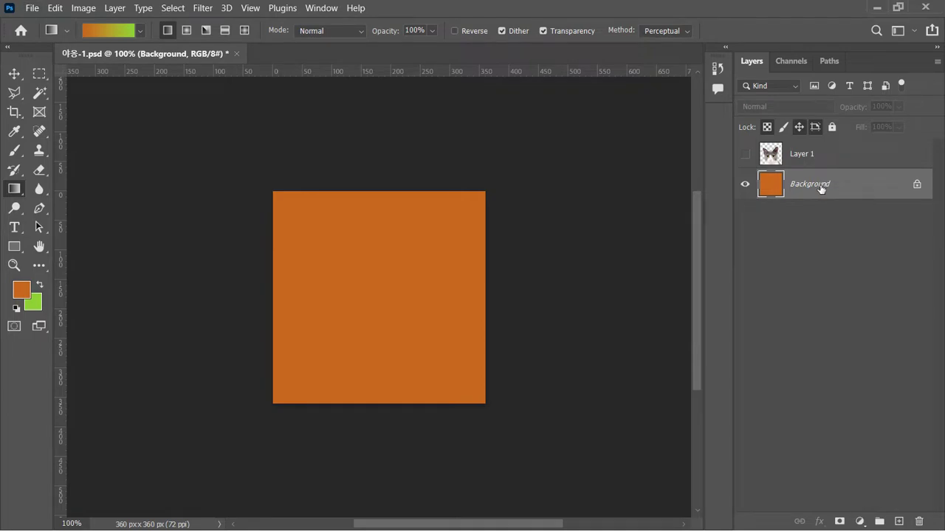
# Fill the Background layer with the green background color, the orange foreground color, and finally green again
pyautogui.hotkey('ctrl', 'BackSpace')
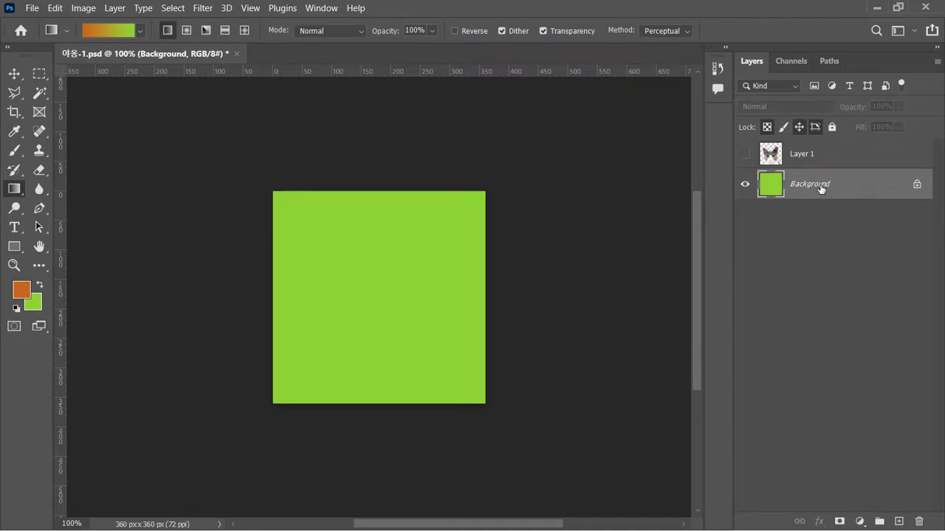
pyautogui.hotkey('alt', 'BackSpace')
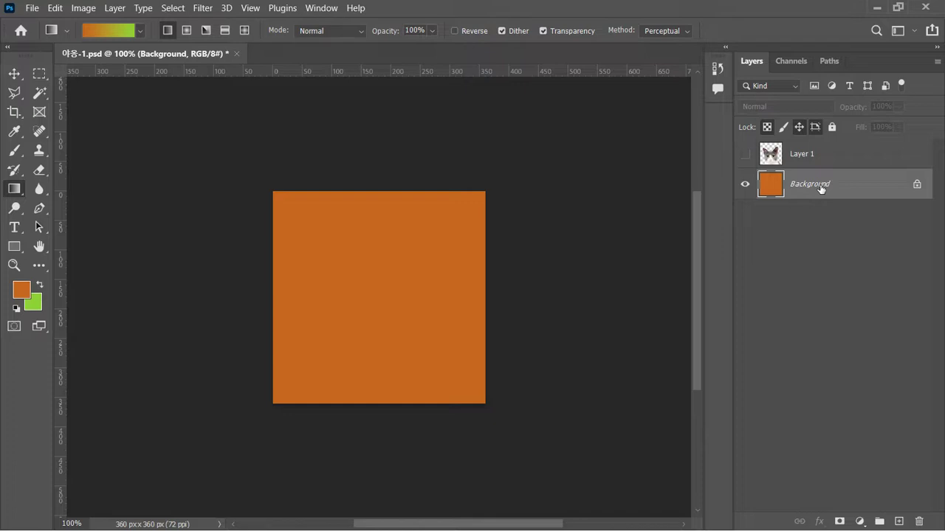
pyautogui.hotkey('ctrl', 'BackSpace')
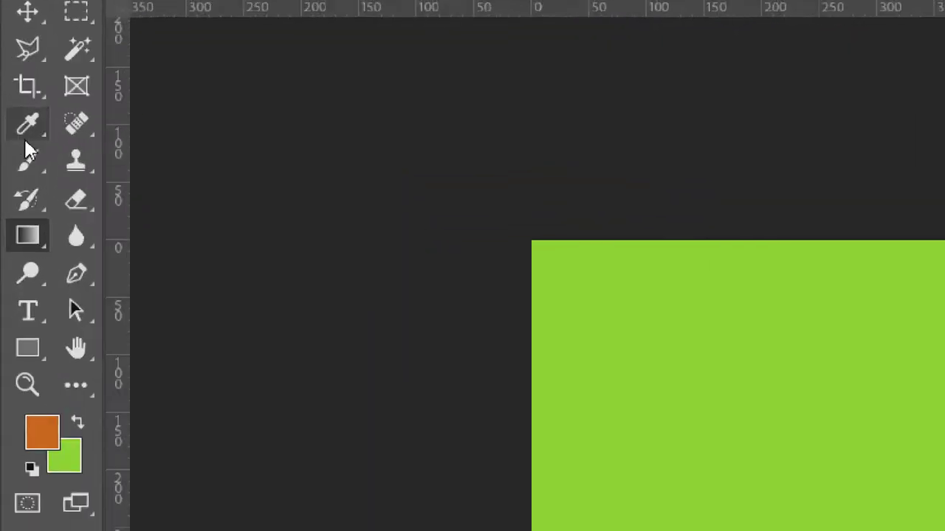
# Switch from the Gradient tool to the Pencil tool
pyautogui.click(37, 162)
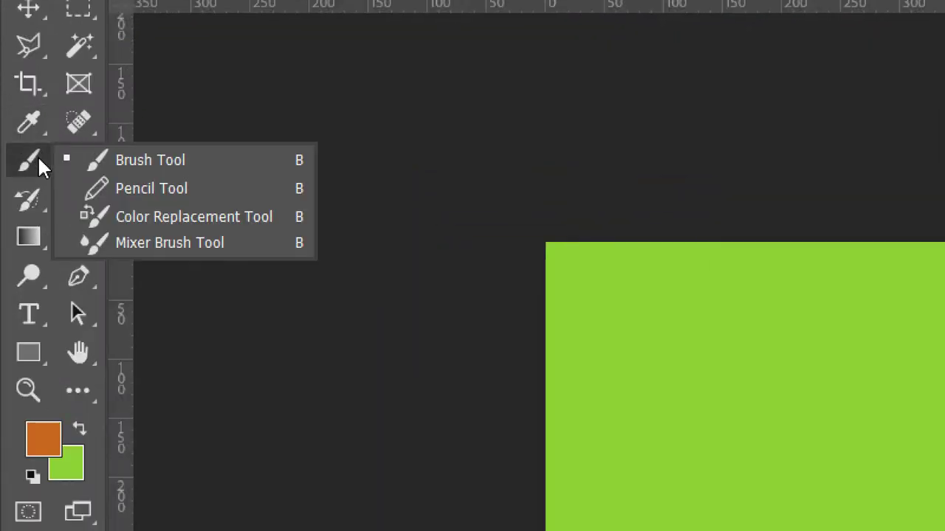
pyautogui.click(133, 185)
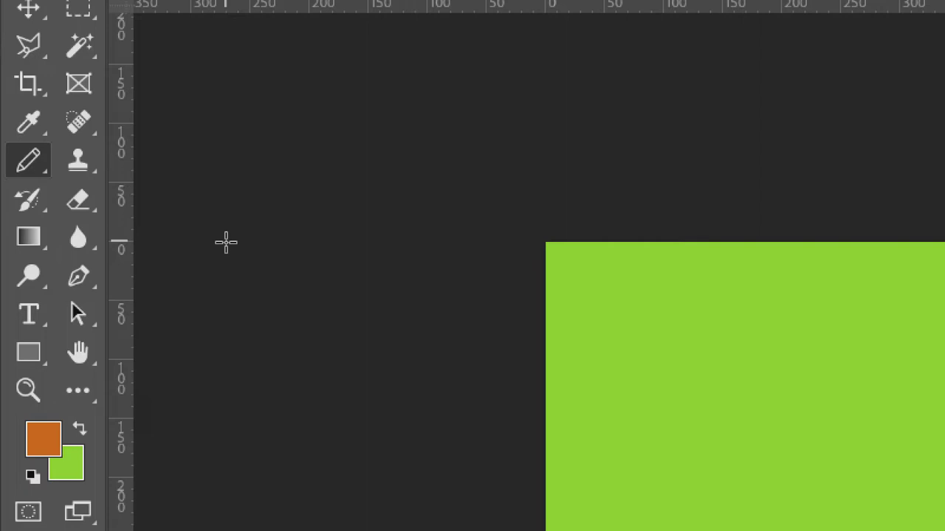
pyautogui.press('Tab')
pyautogui.press('Tab')
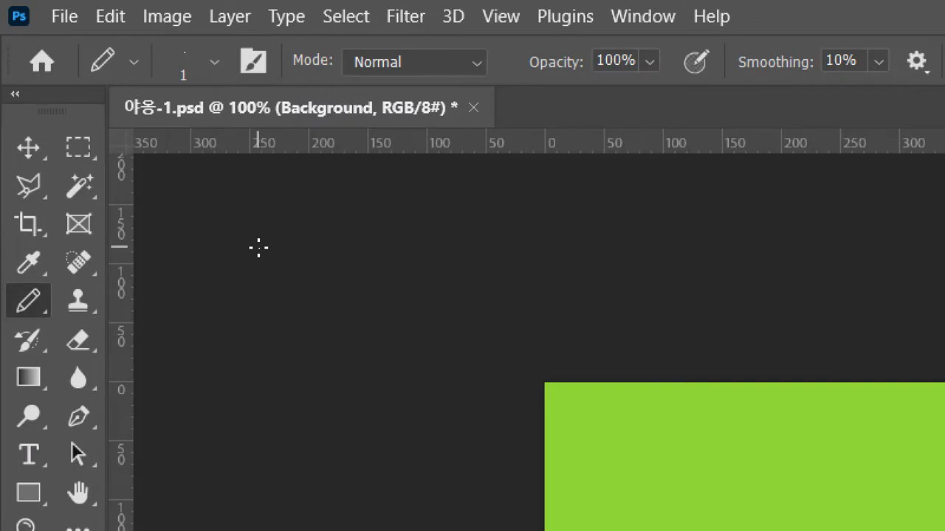
pyautogui.press('alt')
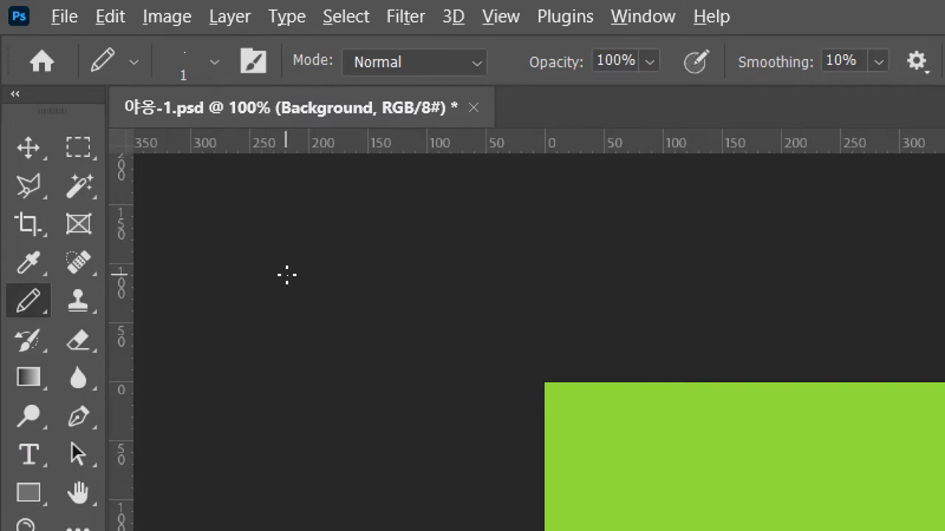
pyautogui.moveTo(385, 292)
pyautogui.mouseDown()
pyautogui.moveTo(363, 291)
pyautogui.moveTo(363, 327)
pyautogui.moveTo(386, 328)
pyautogui.mouseUp()
pyautogui.moveTo(426, 270)
pyautogui.mouseDown()
pyautogui.moveTo(450, 274)
pyautogui.moveTo(453, 341)
pyautogui.moveTo(434, 338)
pyautogui.mouseUp()
pyautogui.moveTo(298, 310); pyautogui.dragTo(324, 315)
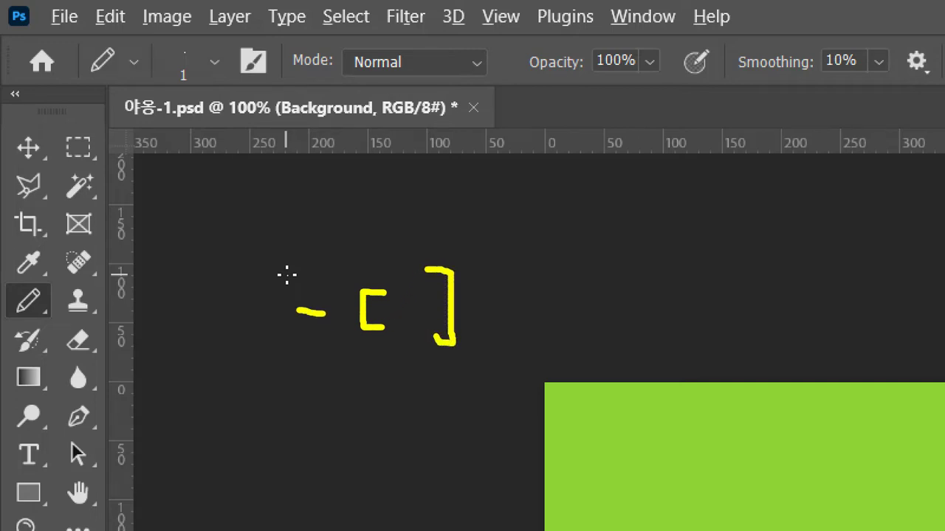
pyautogui.moveTo(488, 319)
pyautogui.mouseDown()
pyautogui.moveTo(521, 319)
pyautogui.moveTo(506, 306)
pyautogui.moveTo(503, 339)
pyautogui.mouseUp()
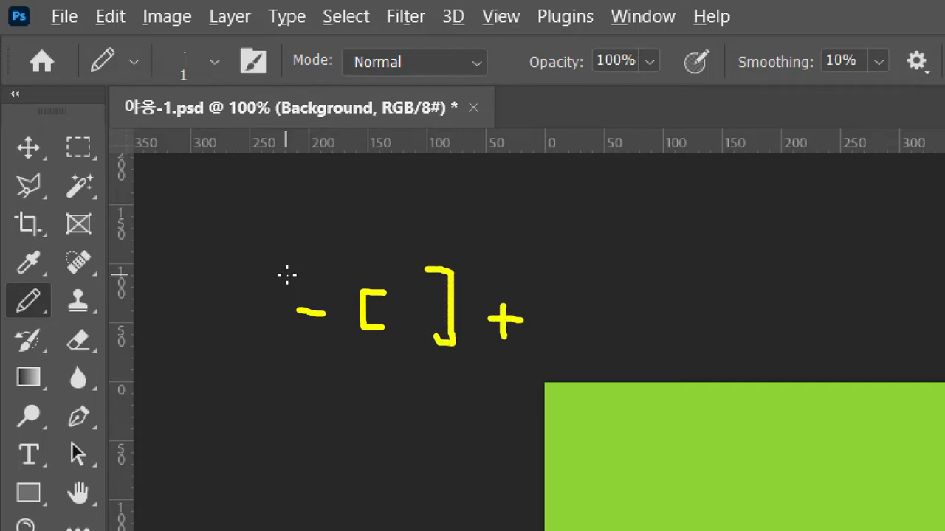
pyautogui.press('Escape')
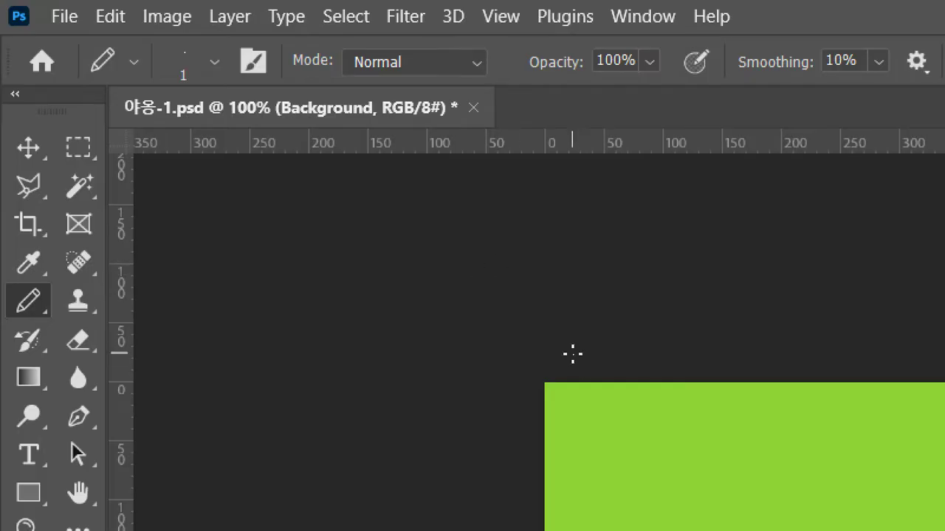
# Increase the Pencil tool's brush size to 25 px
pyautogui.press(']')
pyautogui.press(']')
pyautogui.press(']')
pyautogui.press(']')
pyautogui.press(']')
pyautogui.press(']')
pyautogui.press(']')
pyautogui.press(']')
pyautogui.press(']')
pyautogui.press(']')
pyautogui.press(']')
pyautogui.press(']')
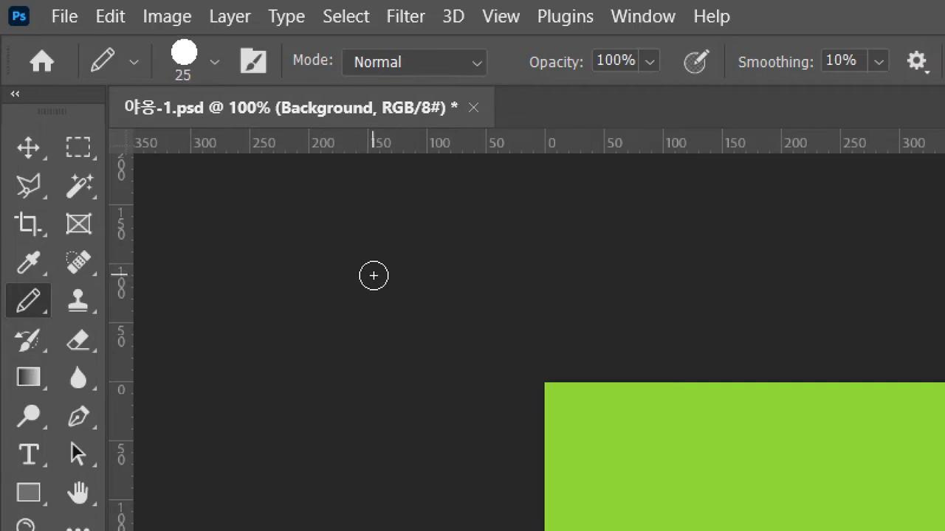
# Toggle the precise crosshair cursor on and off, first for the Pencil tool and again for the Polygonal Lasso tool
pyautogui.press('capslock')
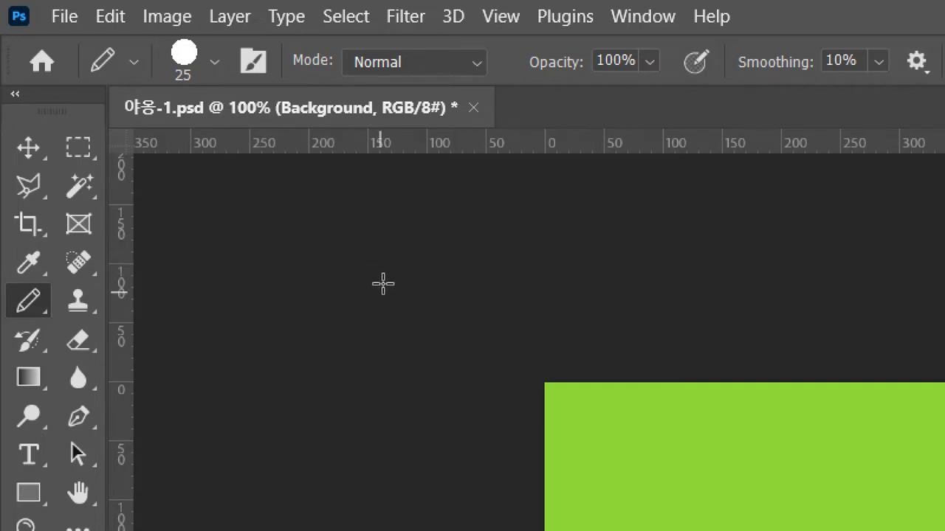
pyautogui.press('capslock')
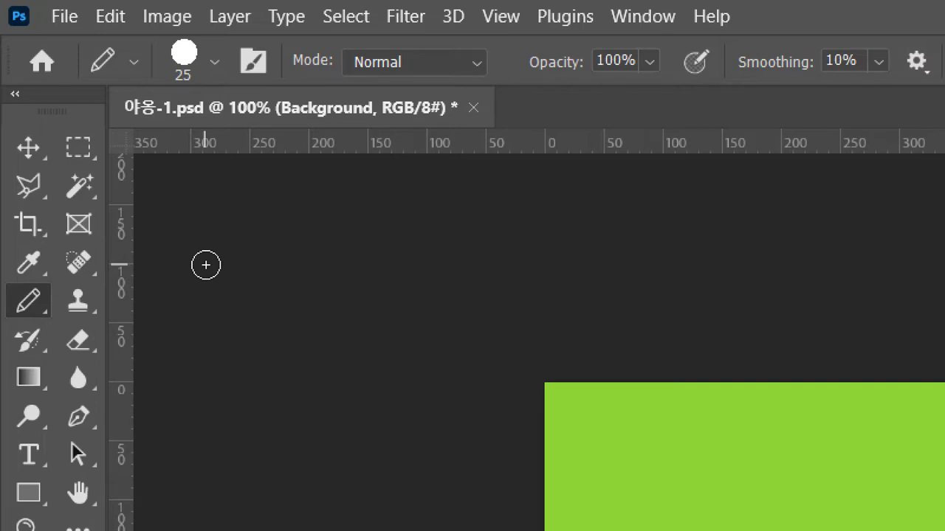
pyautogui.click(30, 186)
pyautogui.press('capslock')
pyautogui.press('capslock')
pyautogui.press('capslock')
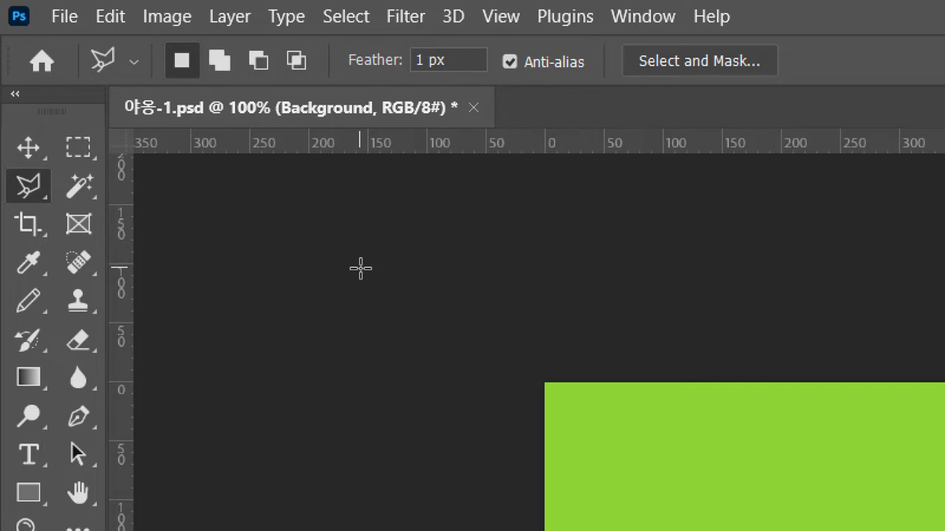
# Try the Pen tool by placing one anchor point outside the canvas, and undo that point
pyautogui.click(97, 411)
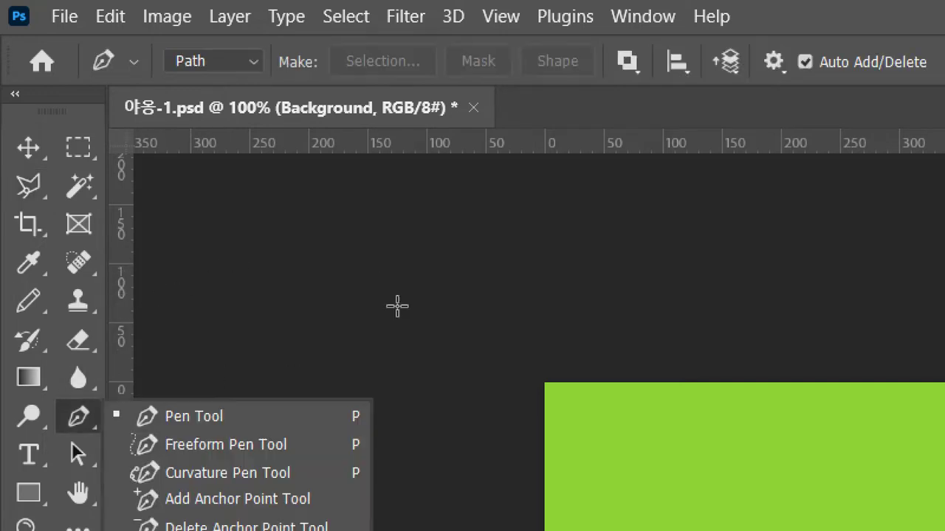
pyautogui.click(399, 278)
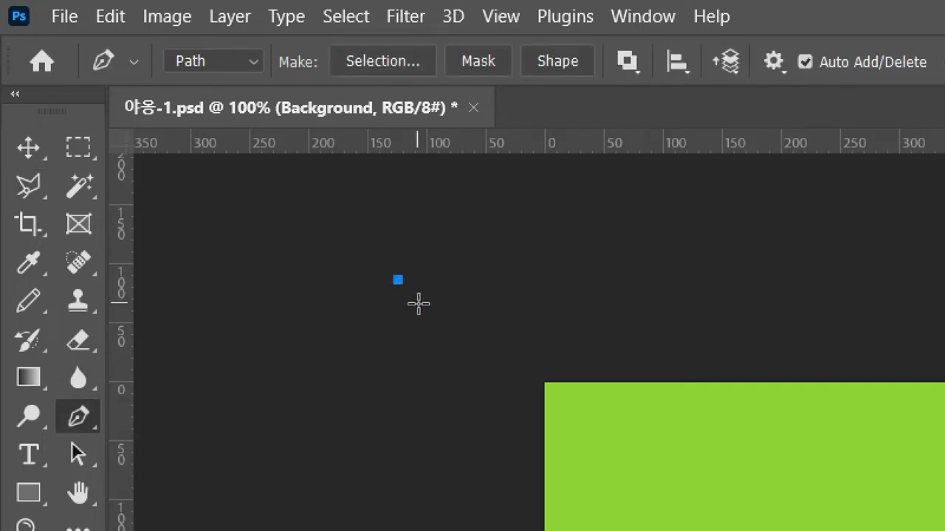
pyautogui.hotkey('ctrl', 'z')
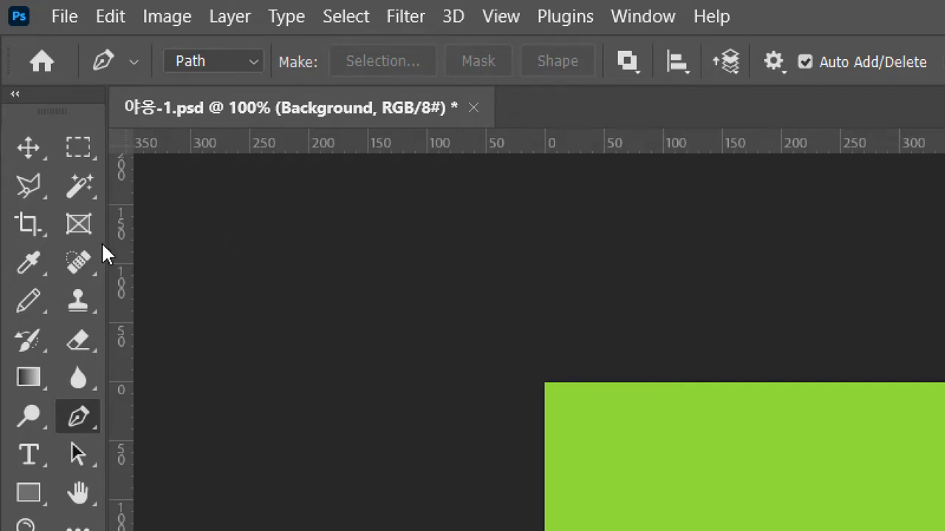
# Return to the Pencil tool and set the foreground color to black 000000
pyautogui.click(28, 301)
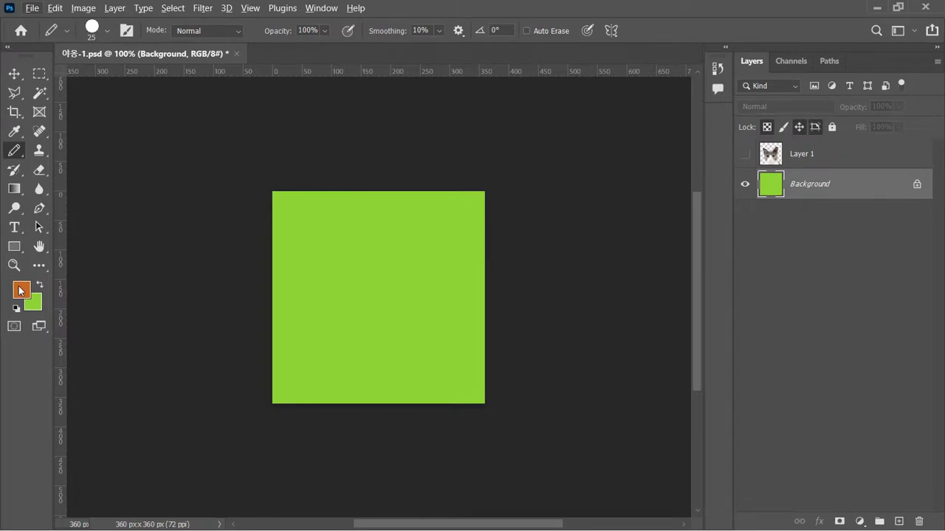
pyautogui.click(19, 290)
pyautogui.click(472, 339)
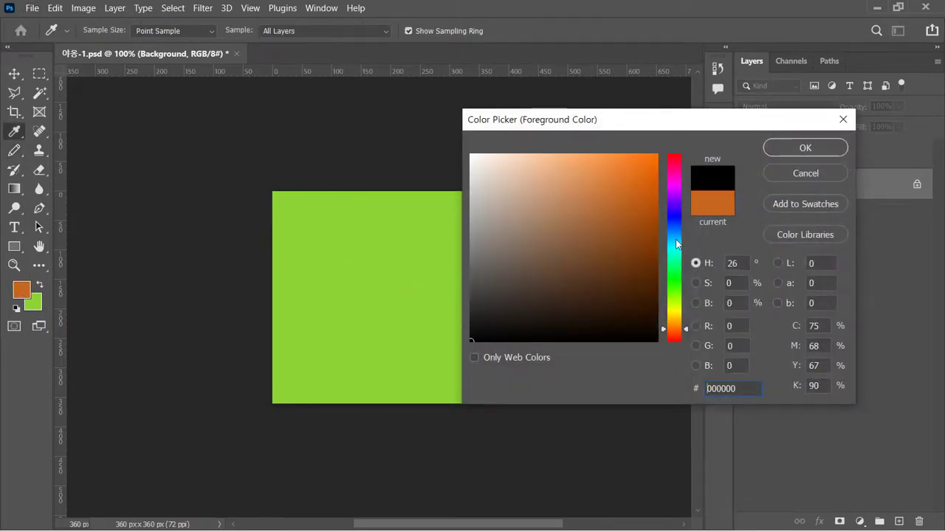
pyautogui.click(805, 148)
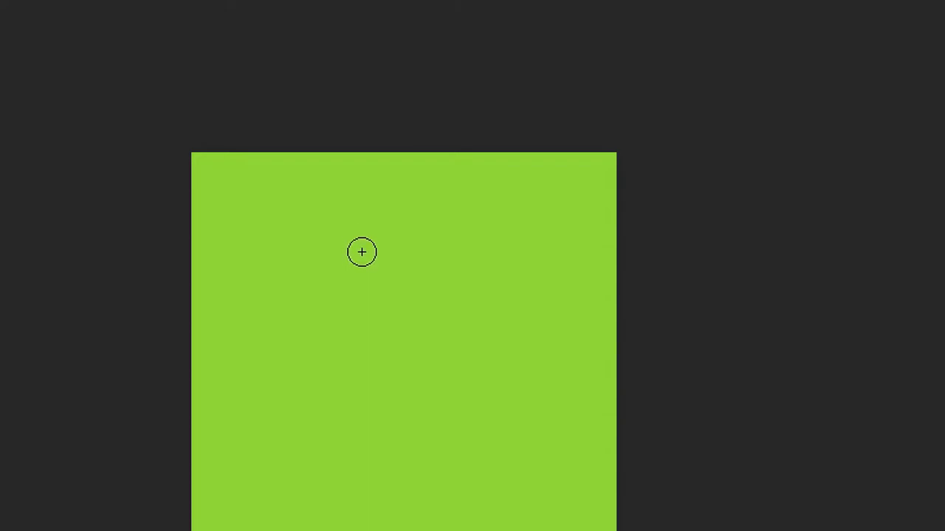
# Reduce the pencil size and draw a closed black oval outline across the middle of the green Background layer
pyautogui.press('[')
pyautogui.press('[')
pyautogui.press('[')
pyautogui.moveTo(369, 254)
pyautogui.mouseDown()
pyautogui.moveTo(346, 259)
pyautogui.moveTo(274, 310)
pyautogui.moveTo(267, 361)
pyautogui.moveTo(411, 457)
pyautogui.moveTo(563, 430)
pyautogui.moveTo(584, 313)
pyautogui.moveTo(504, 264)
pyautogui.moveTo(405, 250)
pyautogui.moveTo(364, 254)
pyautogui.mouseUp()
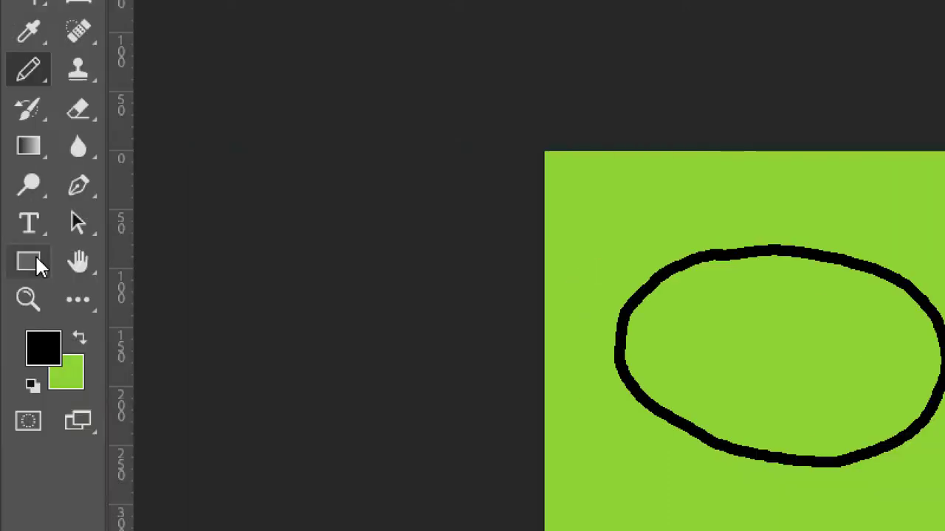
# Swap the foreground and background colors and set the foreground color to a bright saturated yellow
pyautogui.click(82, 339)
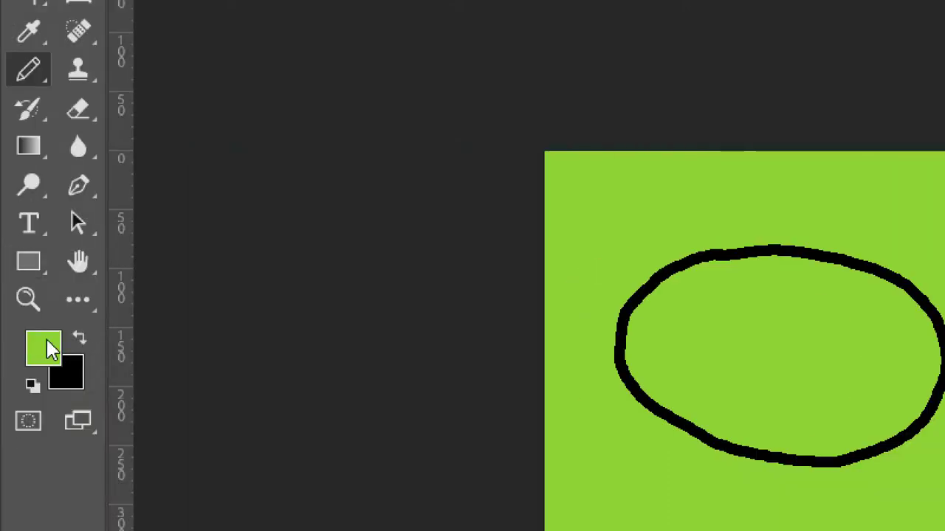
pyautogui.click(46, 348)
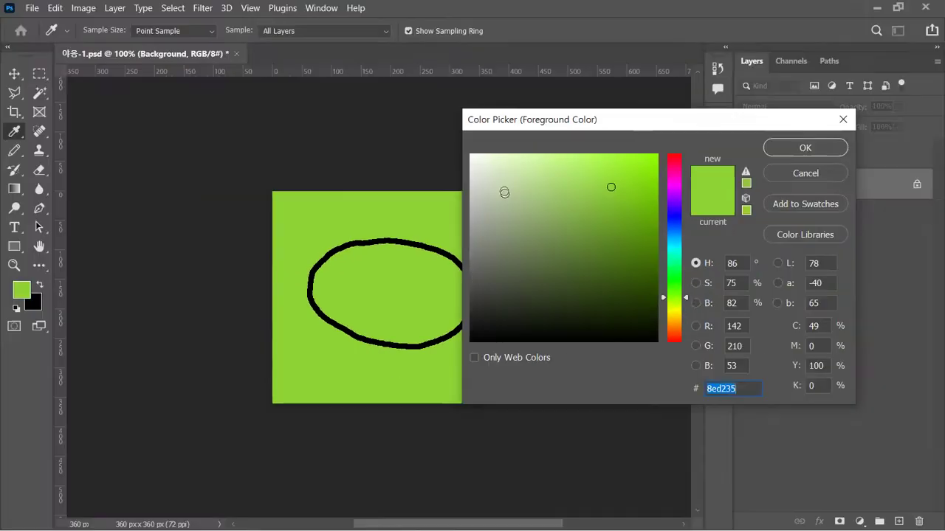
pyautogui.click(675, 315)
pyautogui.moveTo(645, 192); pyautogui.dragTo(656, 158)
pyautogui.click(805, 148)
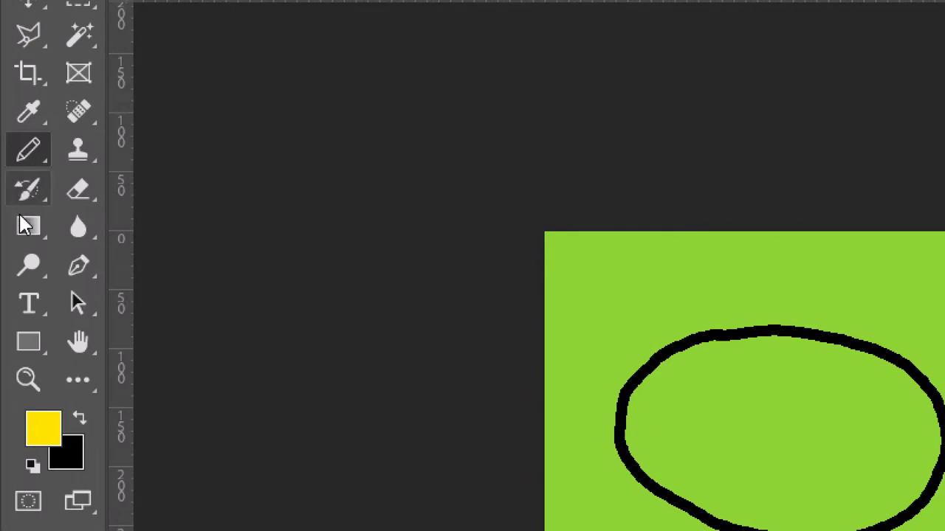
# Fill the inside of the black oval with the yellow foreground color using the Paint Bucket tool
pyautogui.click(13, 189)
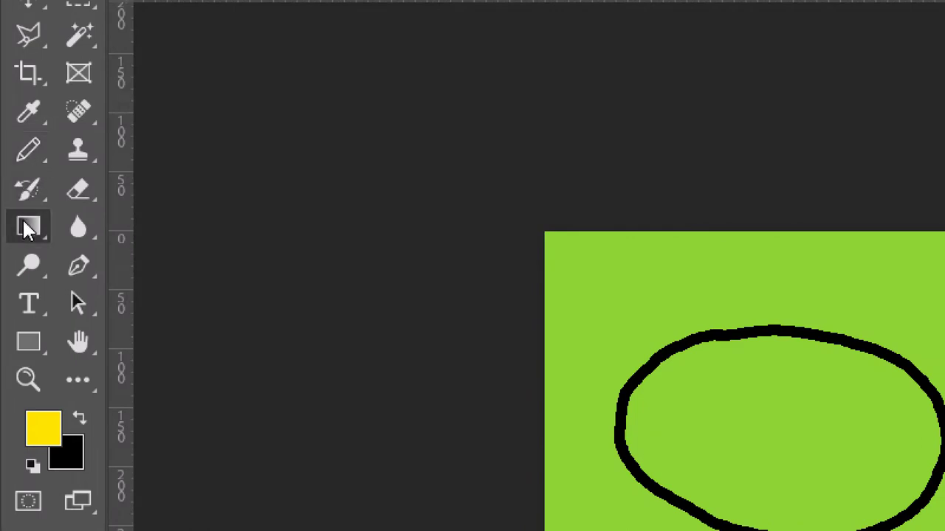
pyautogui.rightClick(27, 229)
pyautogui.click(94, 253)
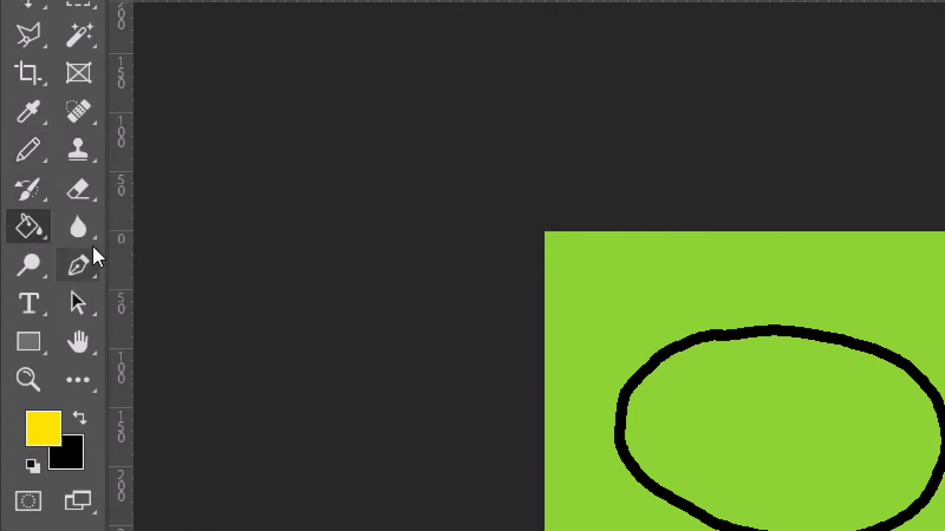
pyautogui.click(690, 391)
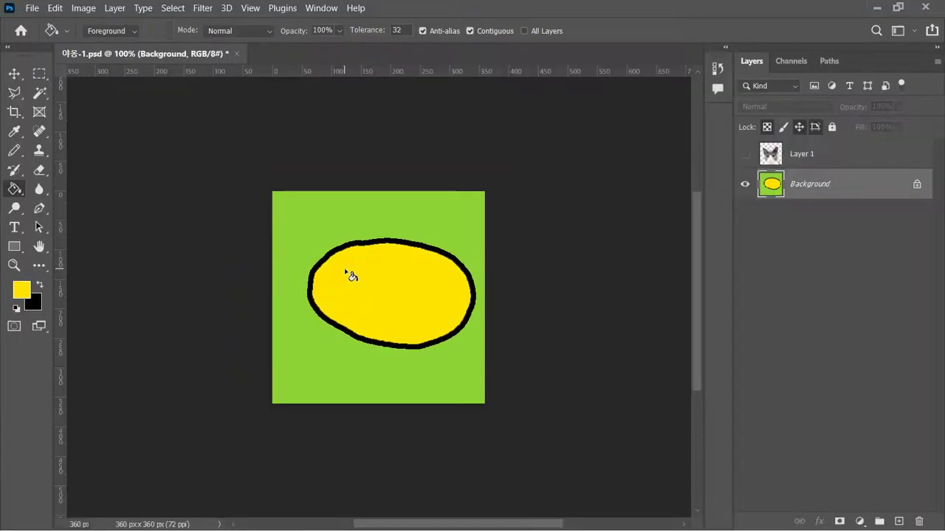
# Select the green area around the oval with the Magic Wand, fill it with yellow and finally with black, and deselect it
pyautogui.click(40, 75)
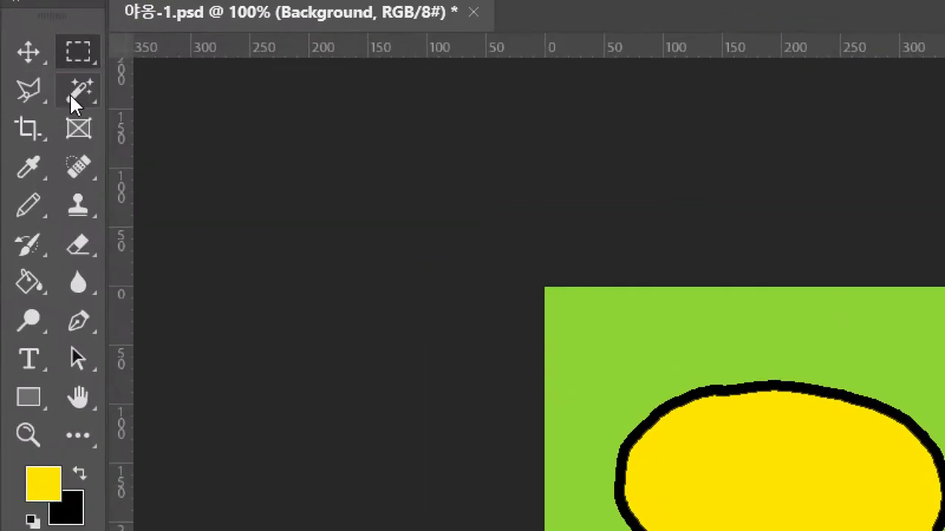
pyautogui.click(74, 103)
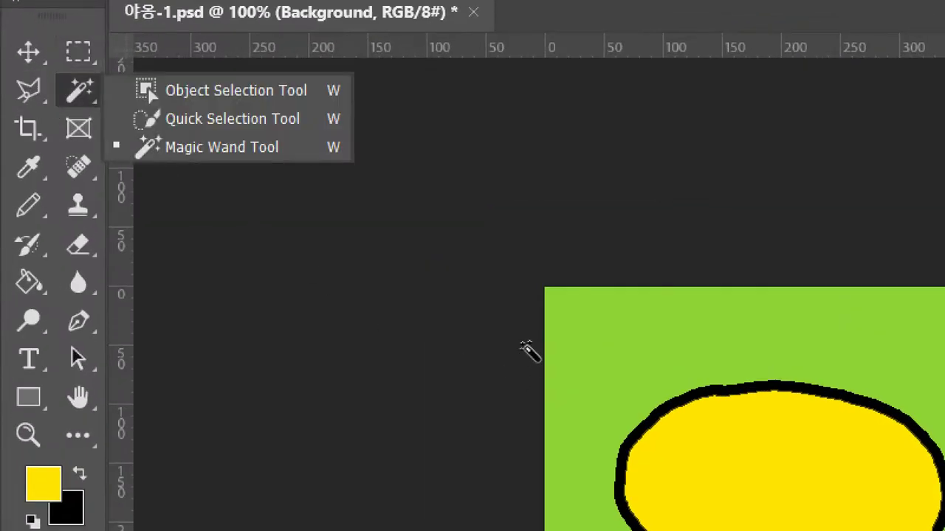
pyautogui.click(594, 346)
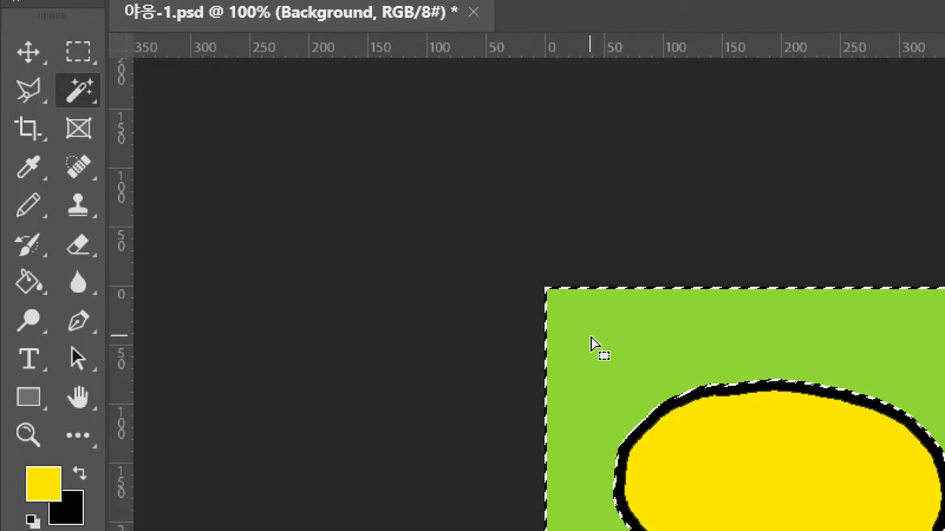
pyautogui.hotkey('alt', 'BackSpace')
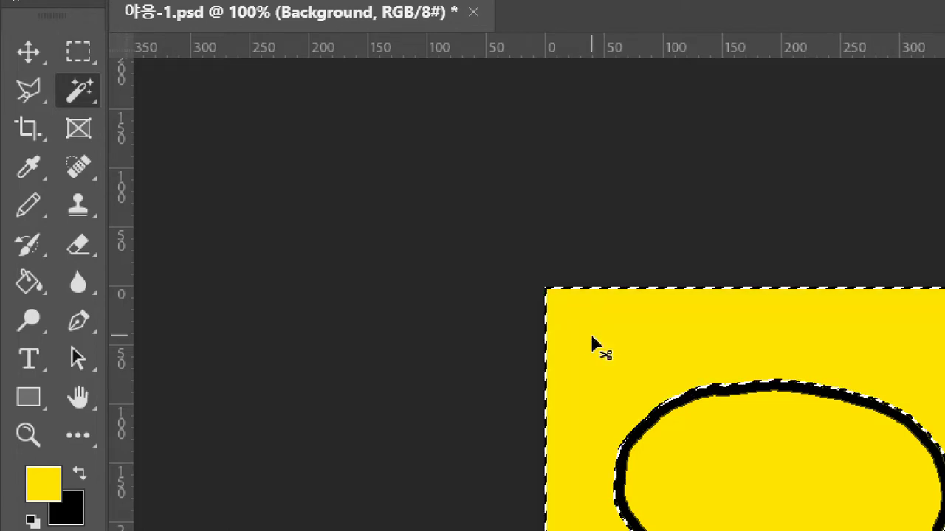
pyautogui.hotkey('ctrl', 'BackSpace')
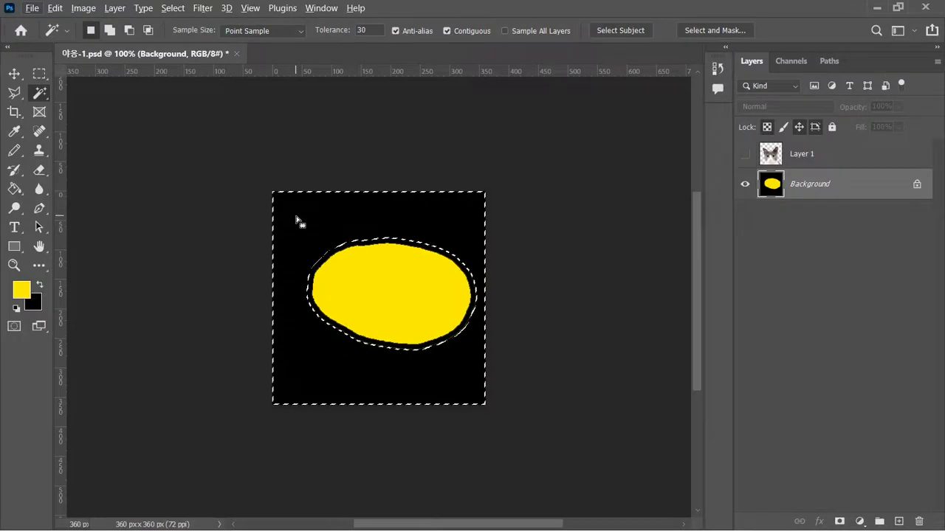
pyautogui.hotkey('ctrl', 'd')
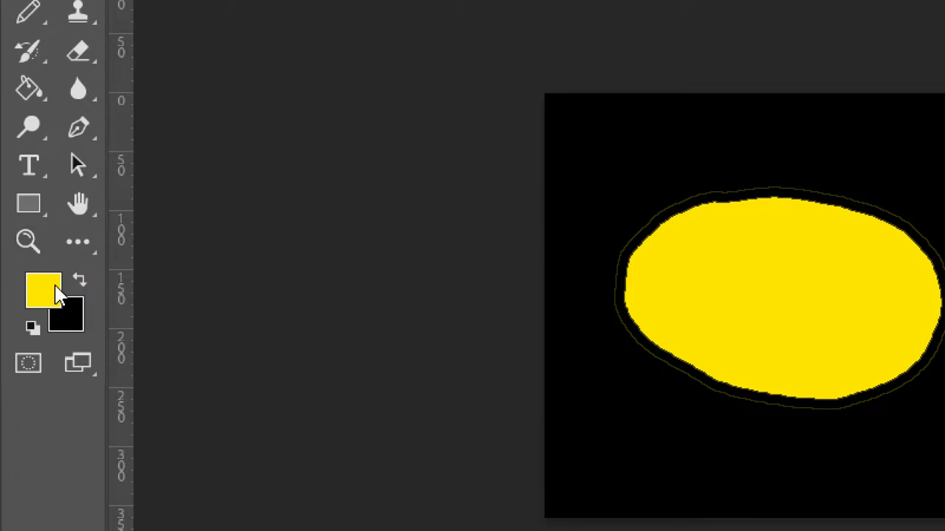
# Set the background color to green 66cd12 and fill the Background layer with the yellow foreground color and finally the green background color
pyautogui.click(65, 317)
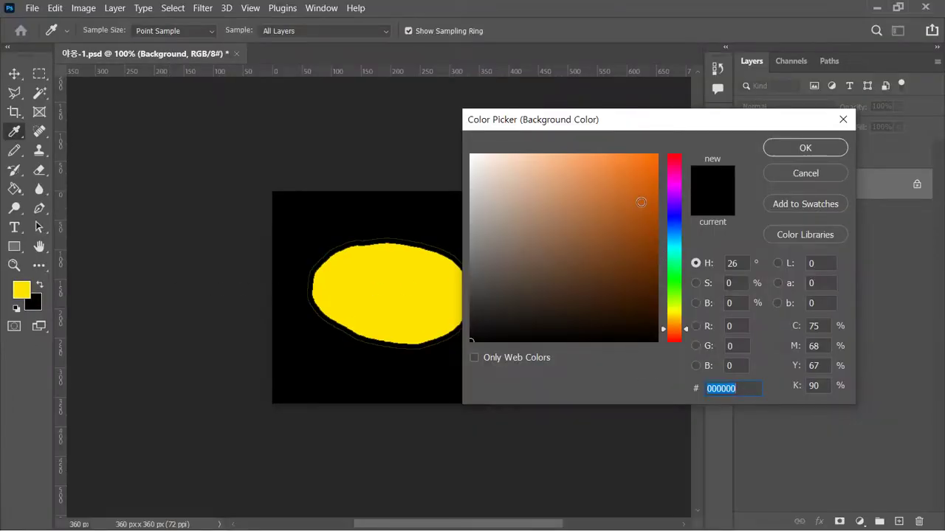
pyautogui.click(640, 190)
pyautogui.click(674, 294)
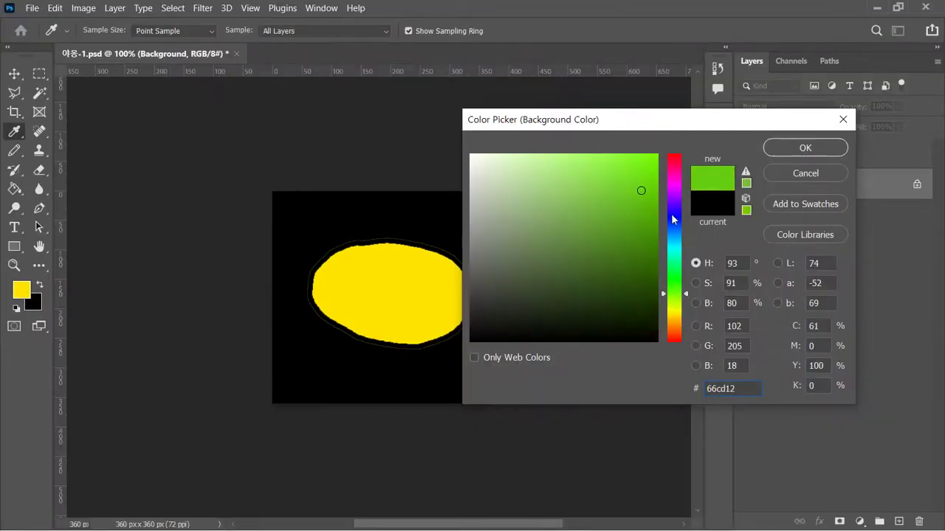
pyautogui.click(769, 148)
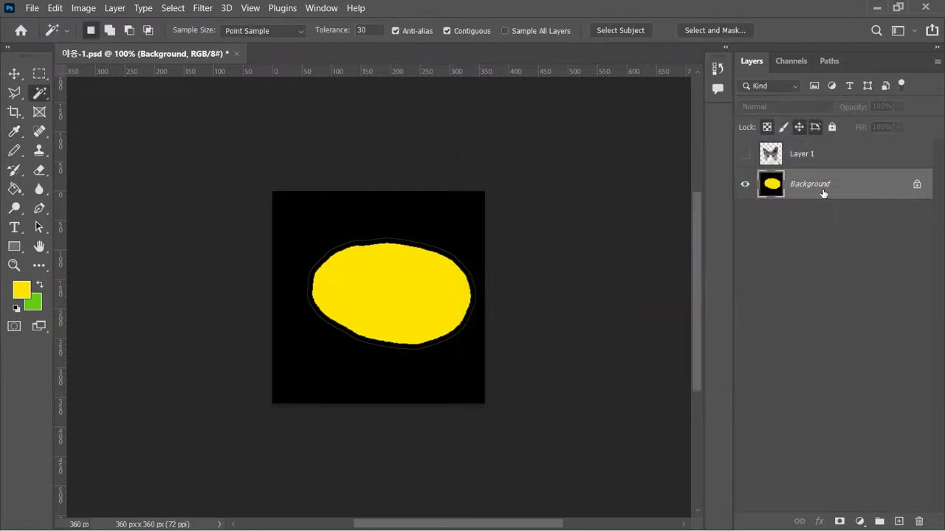
pyautogui.hotkey('alt', 'BackSpace')
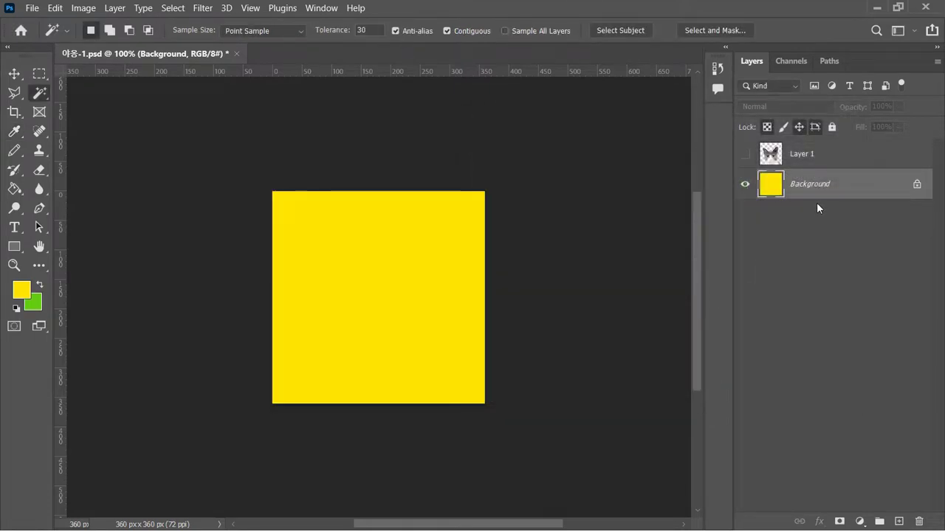
pyautogui.hotkey('ctrl', 'BackSpace')
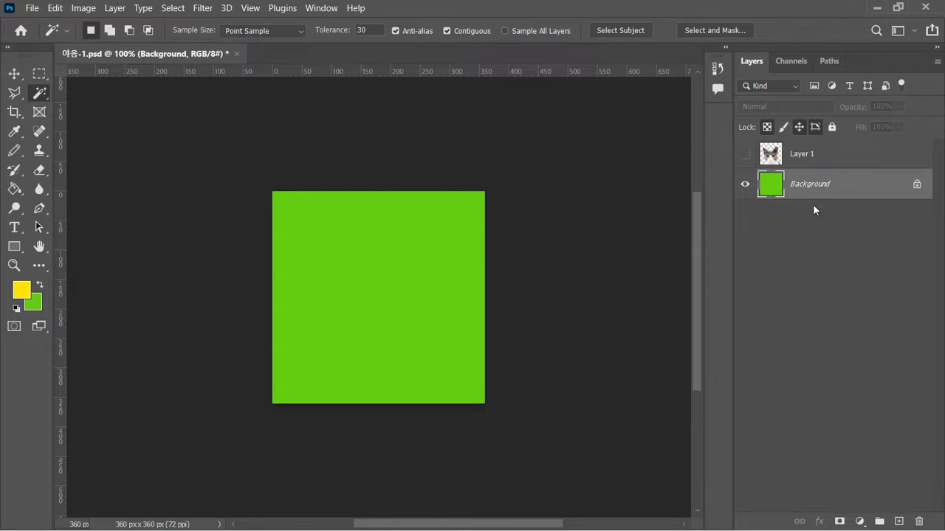
# Make Layer 1 visible and fill the Background layer with the foreground color set to reddish brown 996357
pyautogui.click(745, 155)
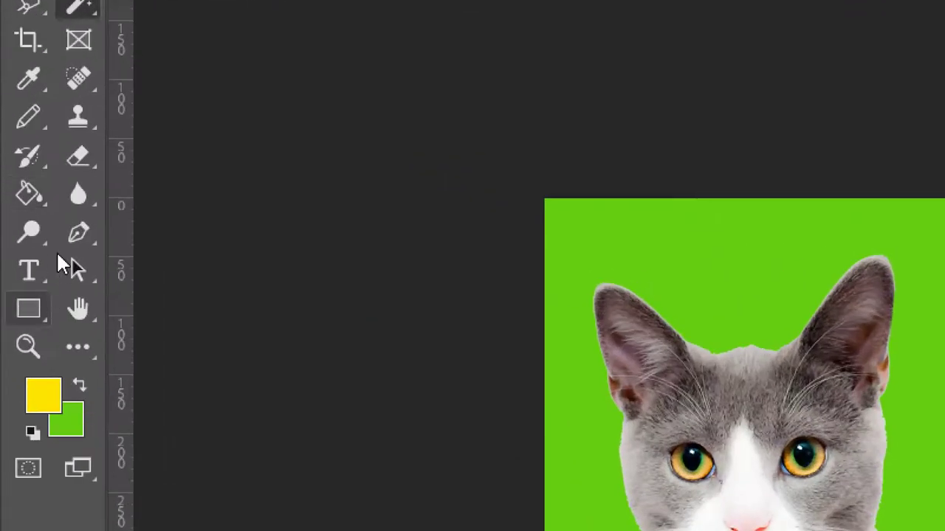
pyautogui.click(47, 391)
pyautogui.click(845, 340)
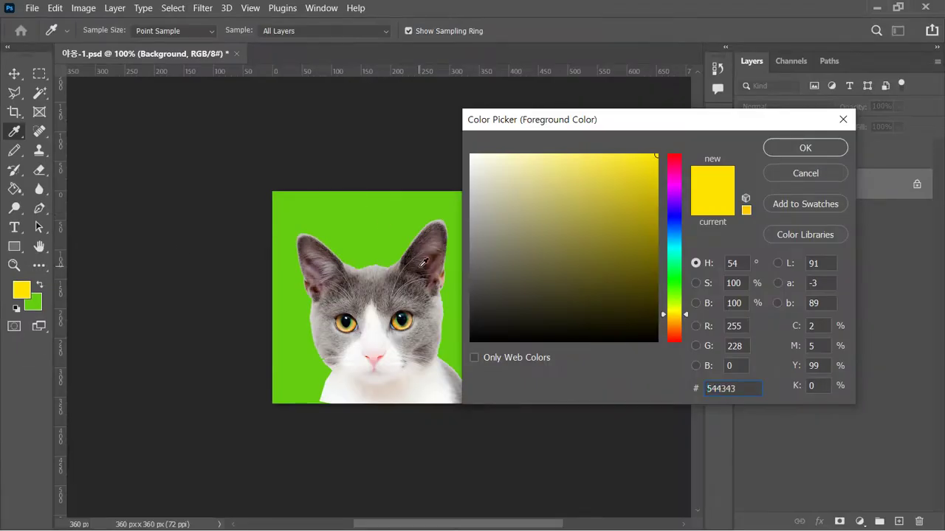
pyautogui.click(405, 275)
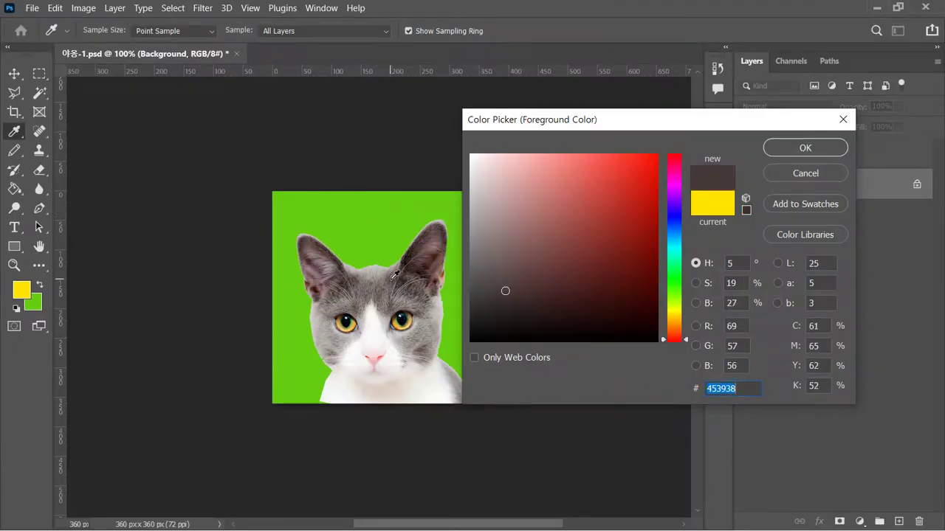
pyautogui.click(551, 228)
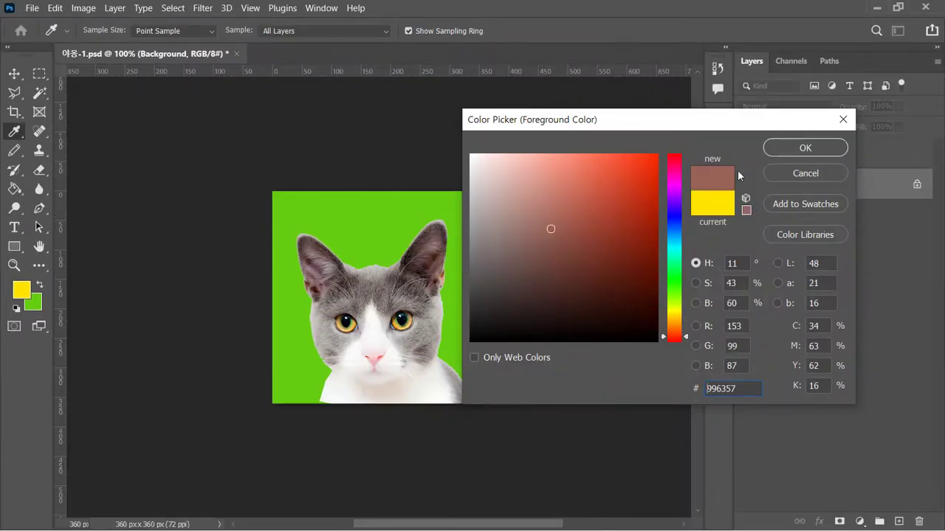
pyautogui.click(803, 148)
pyautogui.press('w')
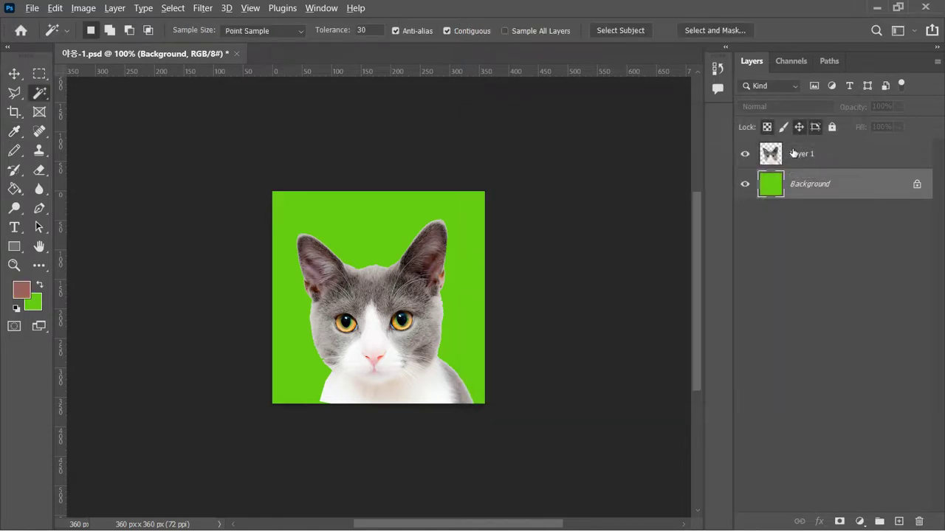
pyautogui.hotkey('alt', 'BackSpace')
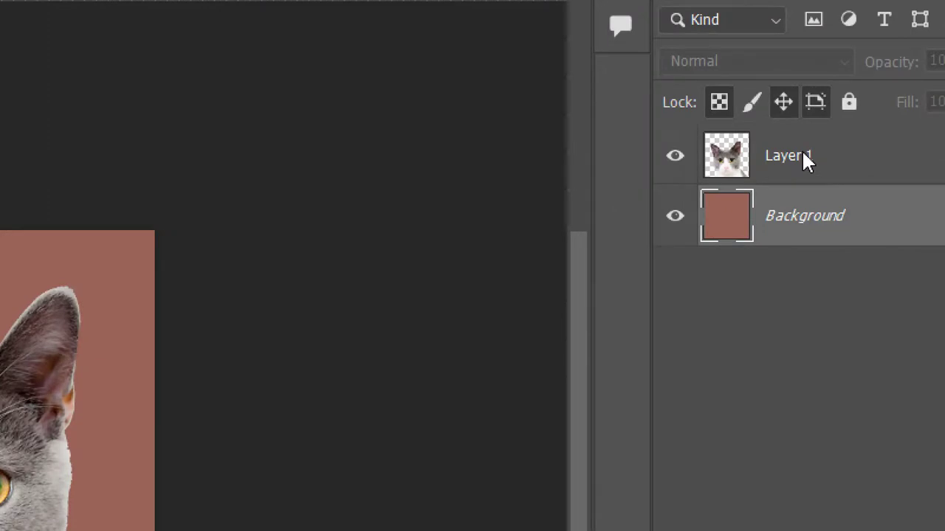
# Rename Layer 1 to 01 and duplicate it
pyautogui.click(806, 151)
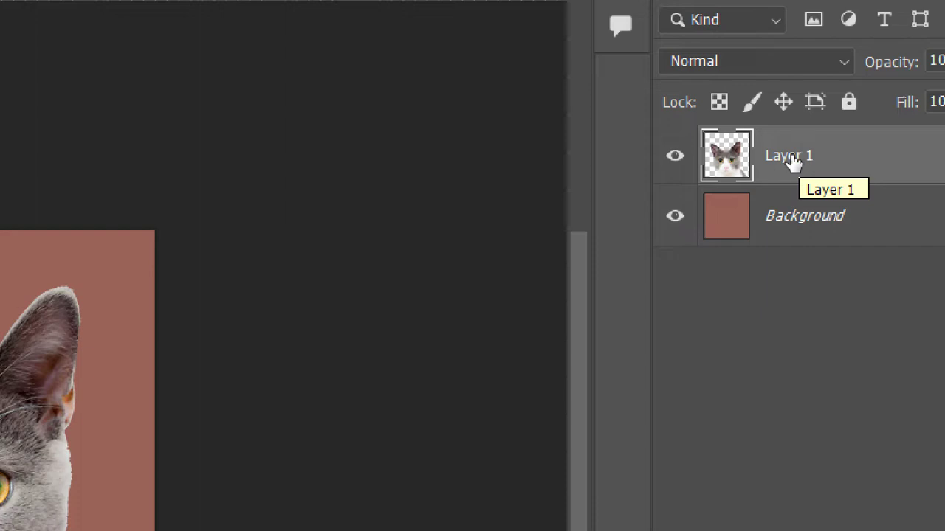
pyautogui.doubleClick(789, 156)
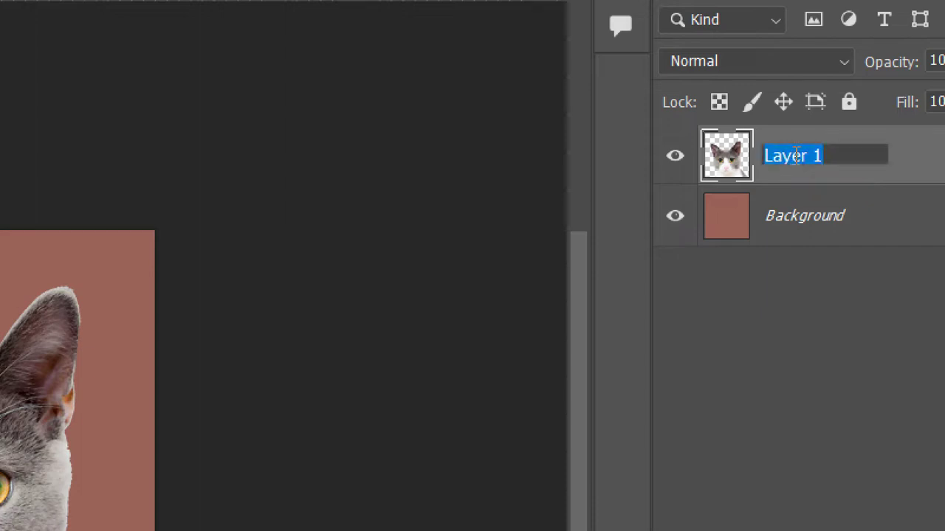
pyautogui.write('01')
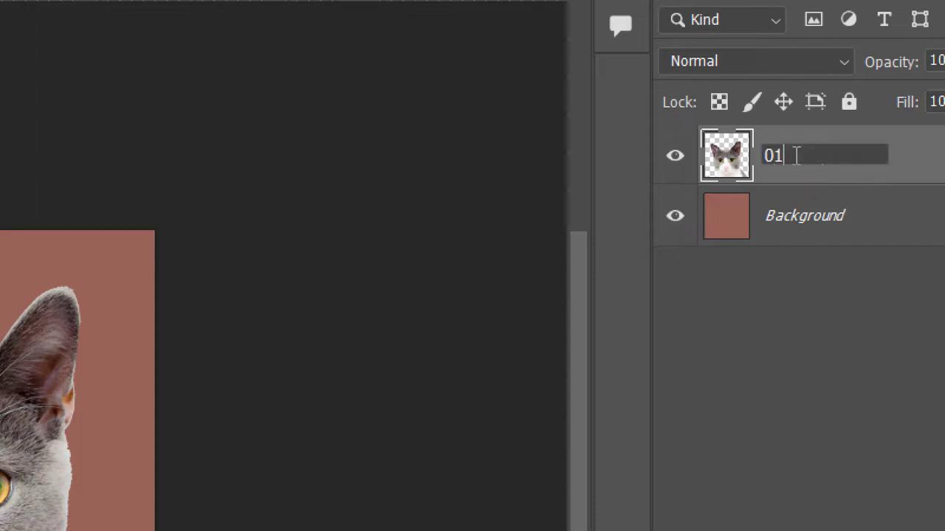
pyautogui.press('Return')
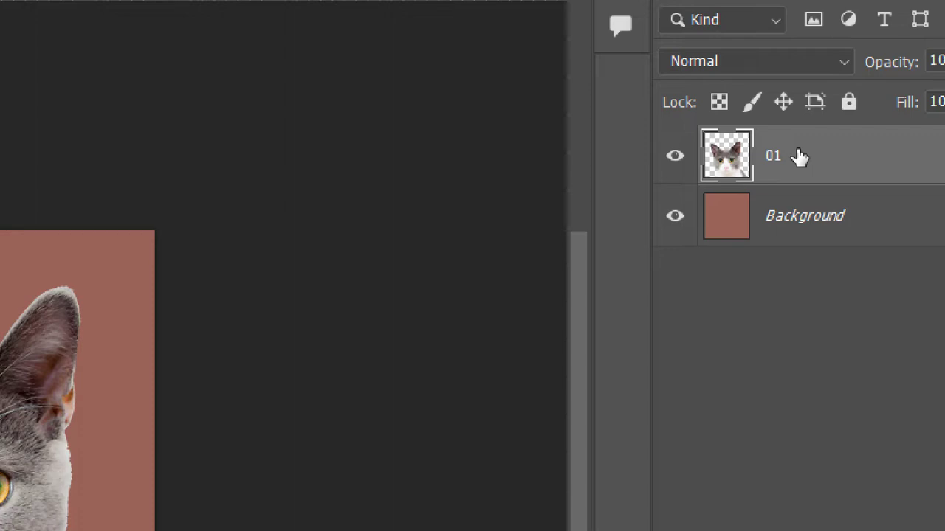
pyautogui.hotkey('ctrl', 'j')
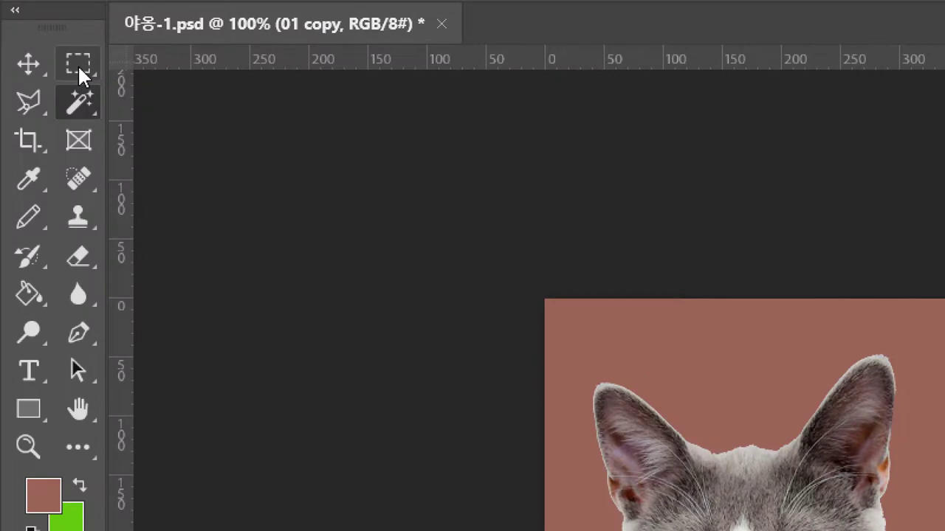
# Activate the Move tool, select the 01 copy layer and set the document view to 100%
pyautogui.rightClick(33, 66)
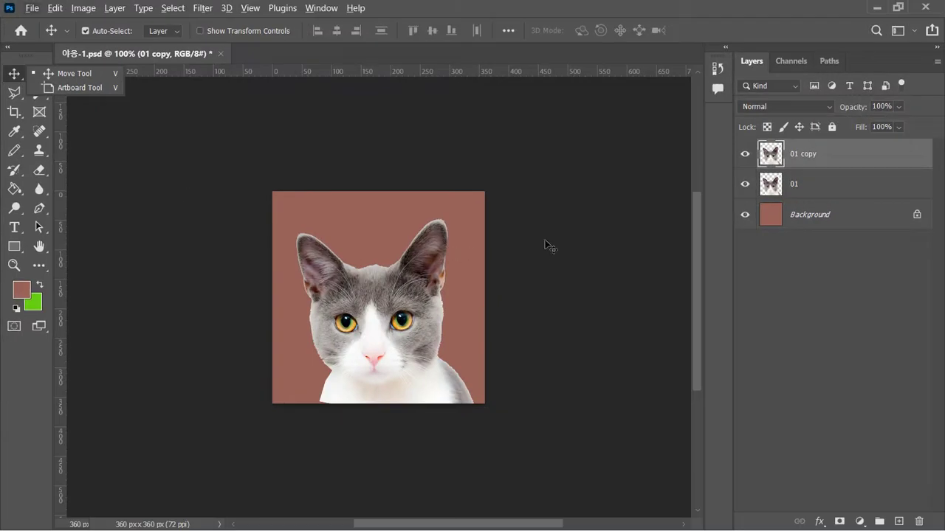
pyautogui.click(794, 155)
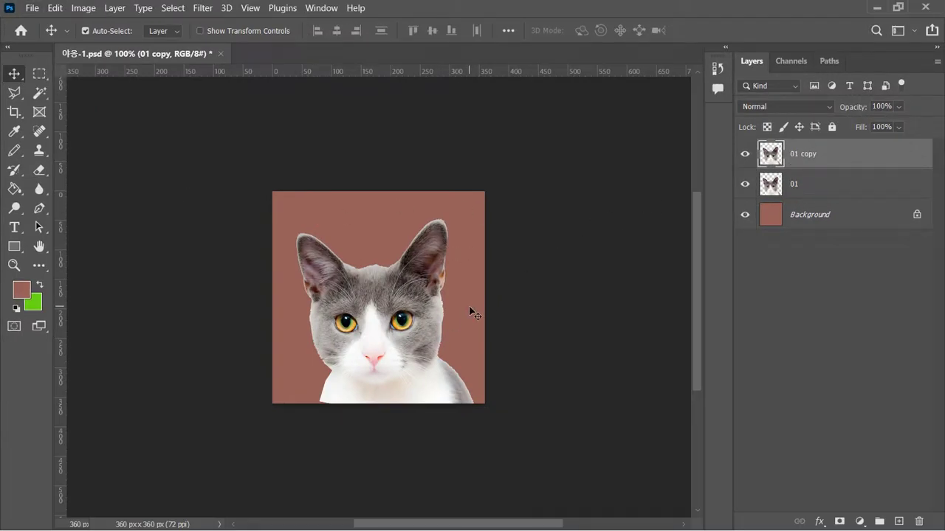
pyautogui.press('ctrl')
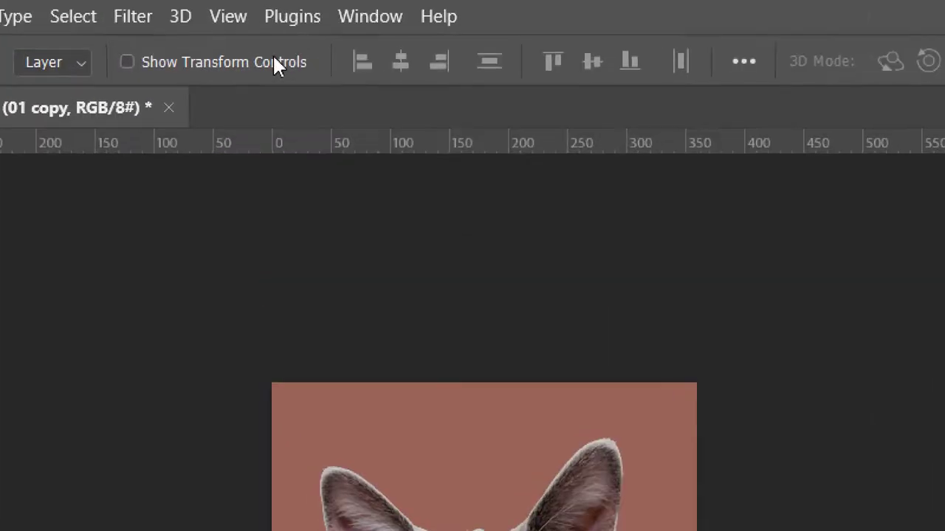
pyautogui.click(233, 18)
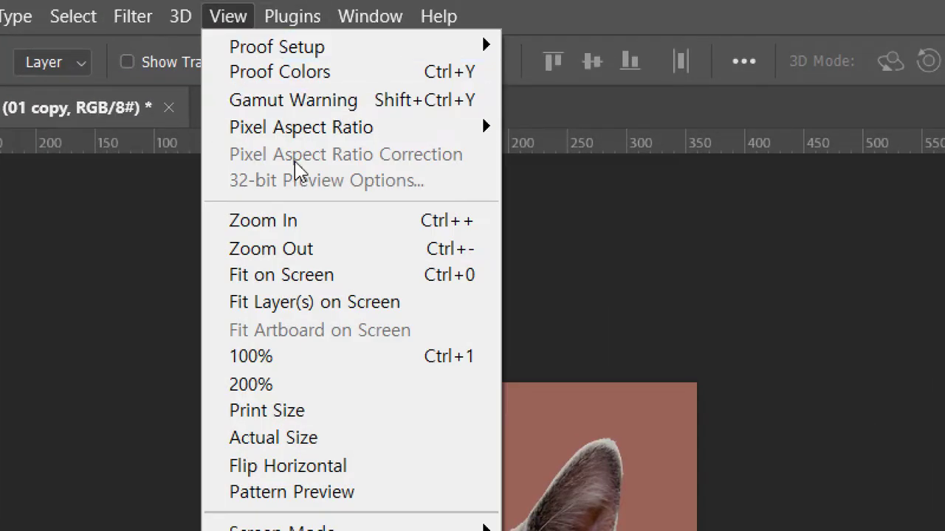
pyautogui.click(326, 362)
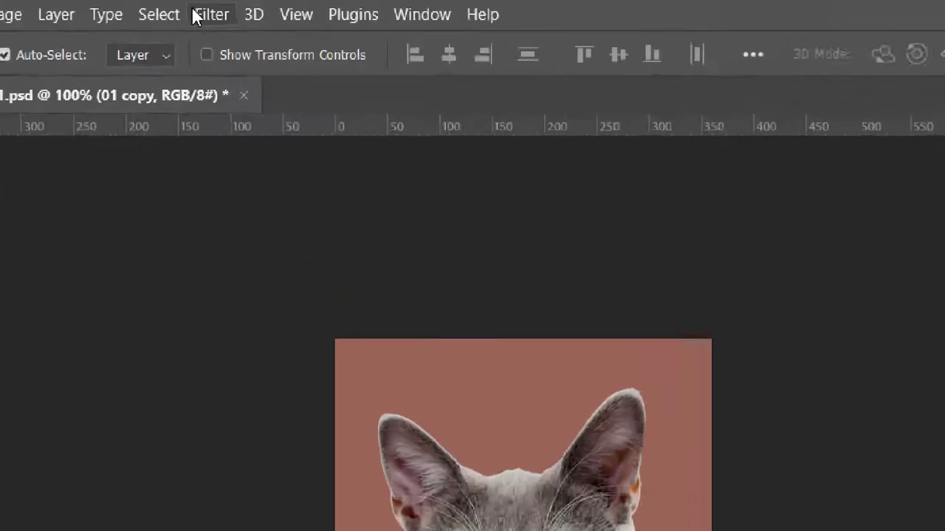
# Open the 01 copy layer in the Liquify filter and try its Face tool
pyautogui.click(198, 17)
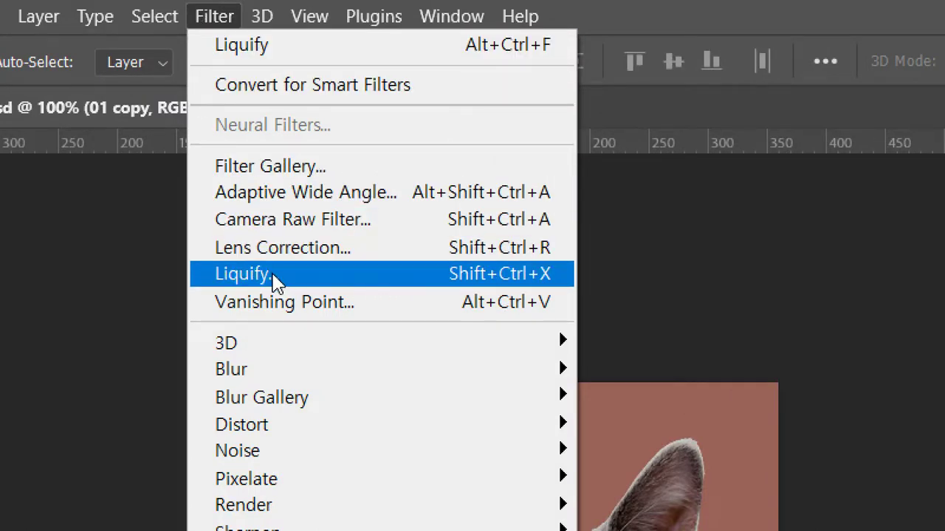
pyautogui.click(504, 277)
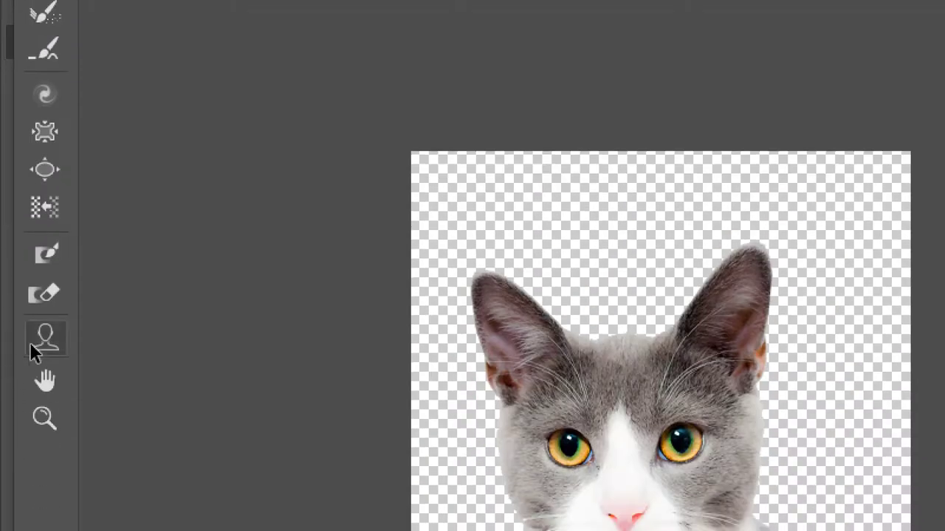
pyautogui.click(36, 340)
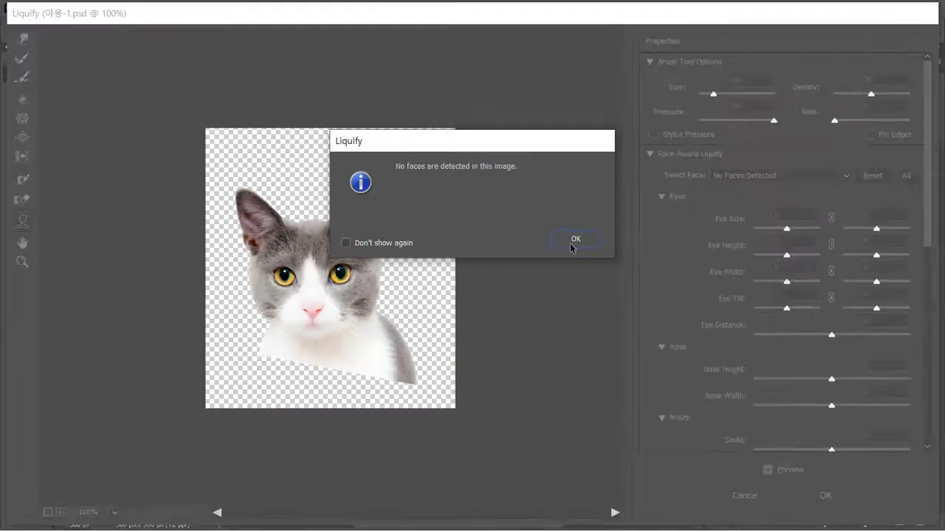
pyautogui.click(919, 373)
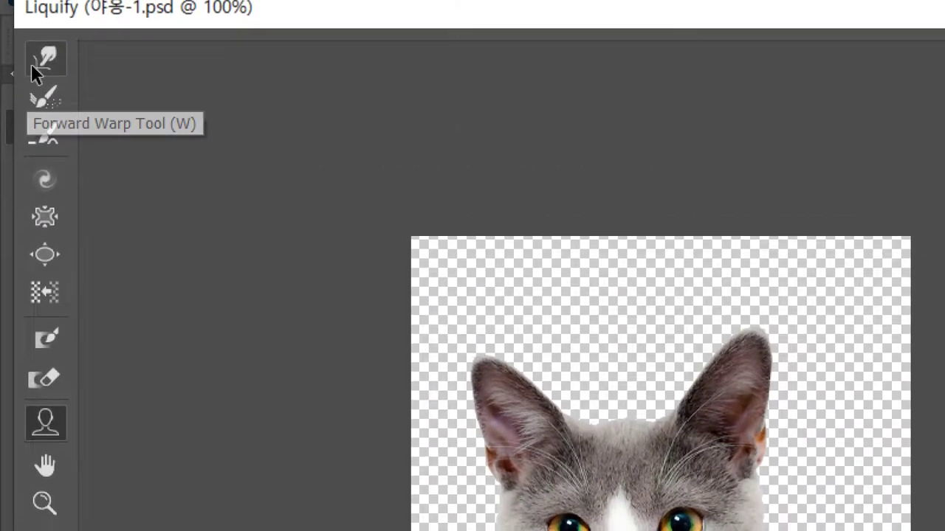
# Switch to the Forward Warp tool and shrink its brush to a small size for the cat's mouth
pyautogui.click(36, 60)
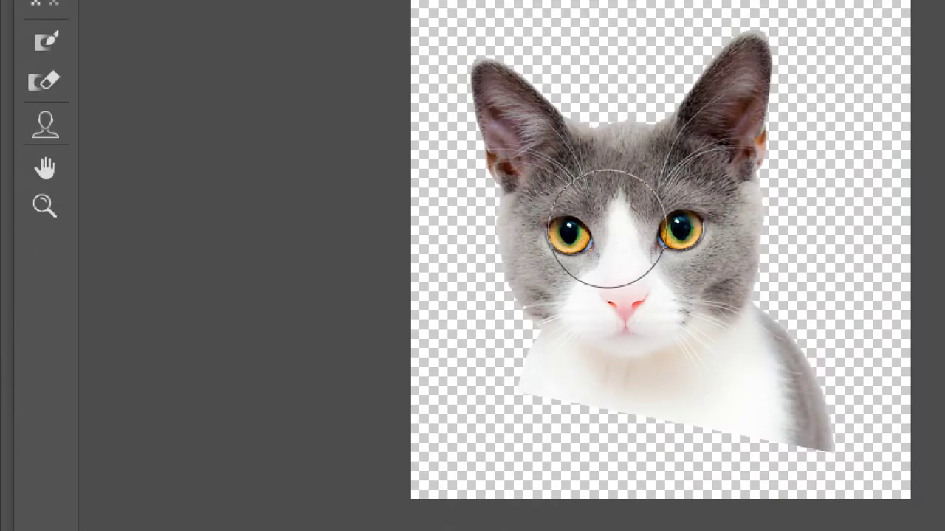
pyautogui.moveTo(323, 208)
pyautogui.mouseDown()
pyautogui.moveTo(288, 207)
pyautogui.moveTo(287, 222)
pyautogui.moveTo(320, 225)
pyautogui.mouseUp()
pyautogui.moveTo(362, 189)
pyautogui.mouseDown()
pyautogui.moveTo(386, 193)
pyautogui.moveTo(383, 247)
pyautogui.moveTo(358, 242)
pyautogui.mouseUp()
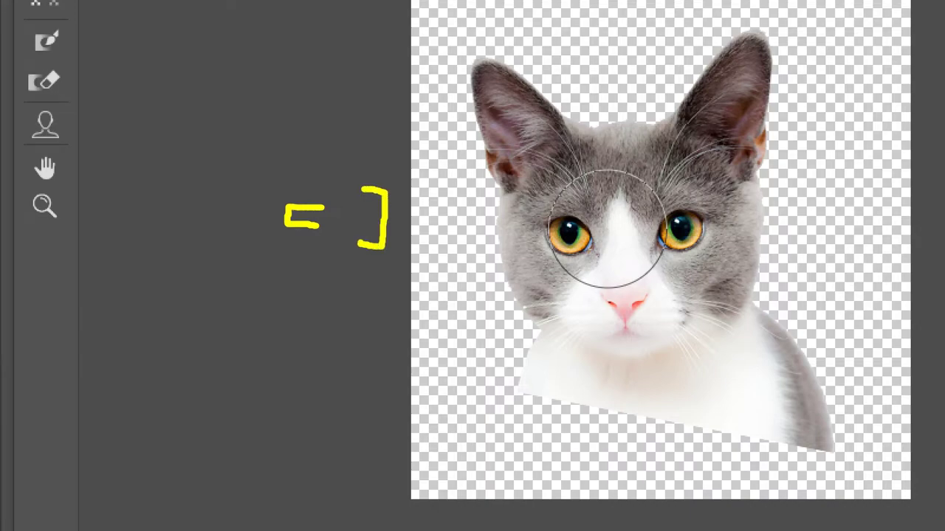
pyautogui.press('Escape')
pyautogui.press('[')
pyautogui.press('[')
pyautogui.press('[')
pyautogui.press('[')
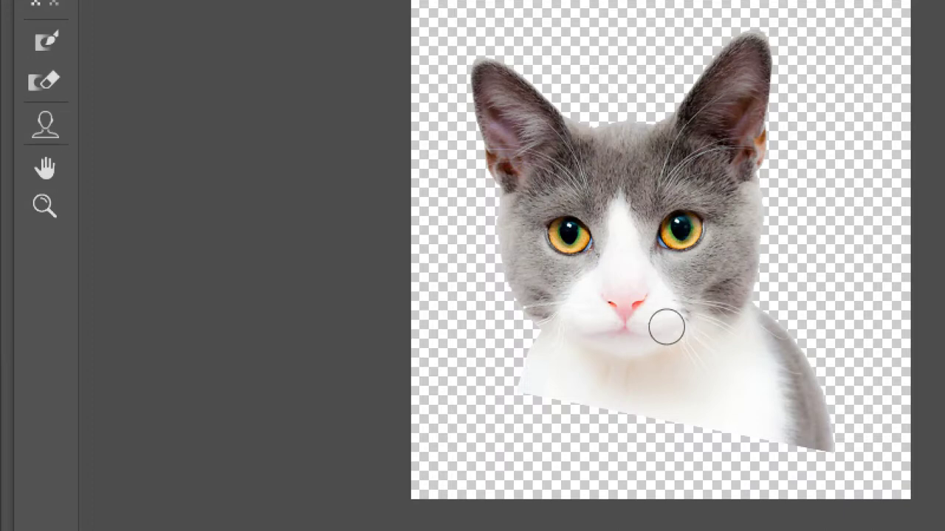
# Enlarge the Forward Warp brush over the cat's chin and shrink it again
pyautogui.press(']')
pyautogui.press(']')
pyautogui.press(']')
pyautogui.press(']')
pyautogui.press(']')
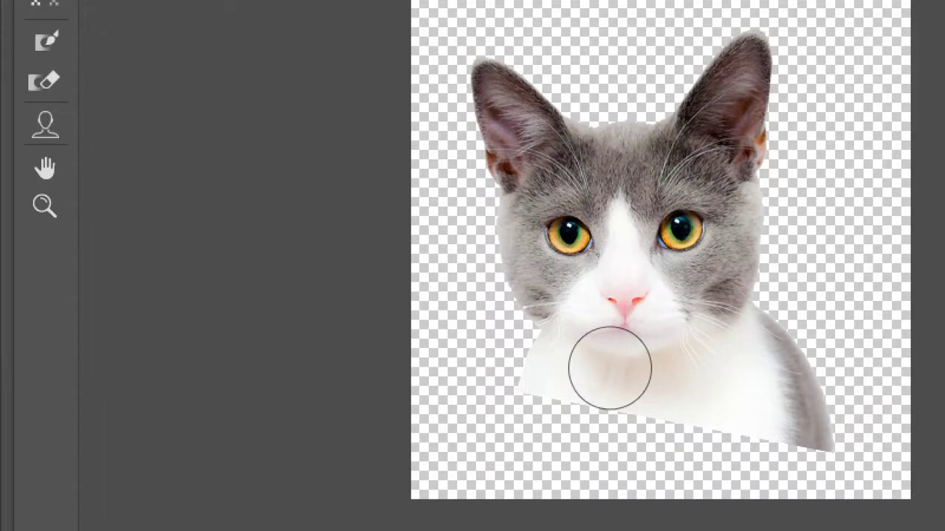
pyautogui.press('[')
pyautogui.press('[')
pyautogui.press('[')
pyautogui.press('[')
pyautogui.press('[')
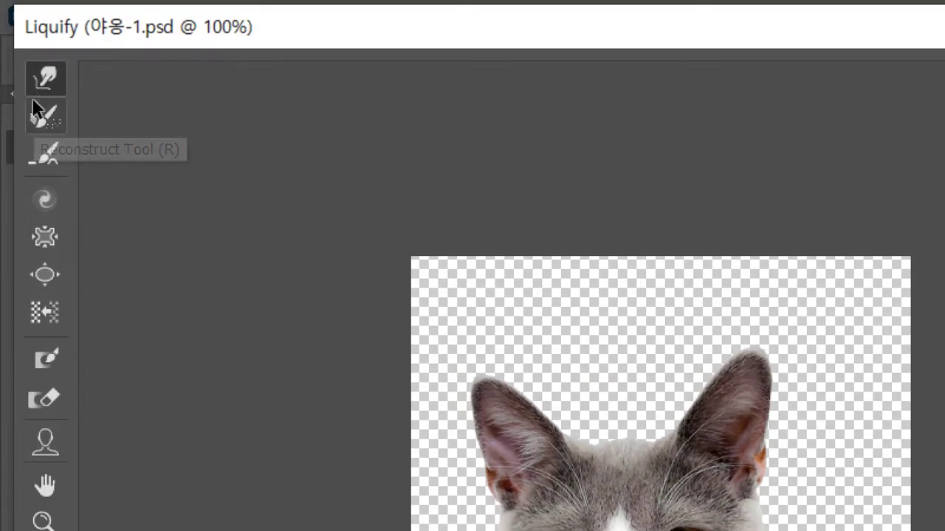
# Curl the ear on the image's left side with the Twirl Clockwise tool and restore it with the Reconstruct tool
pyautogui.click(37, 113)
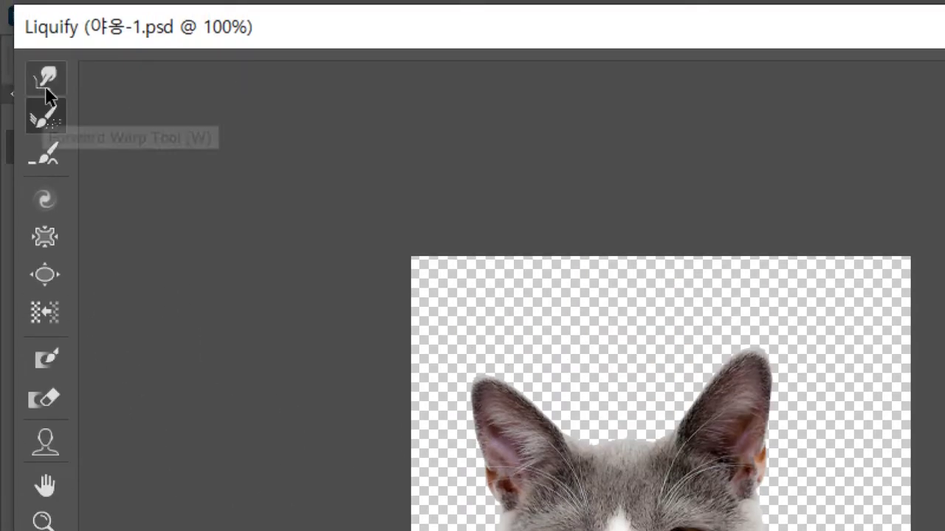
pyautogui.click(46, 118)
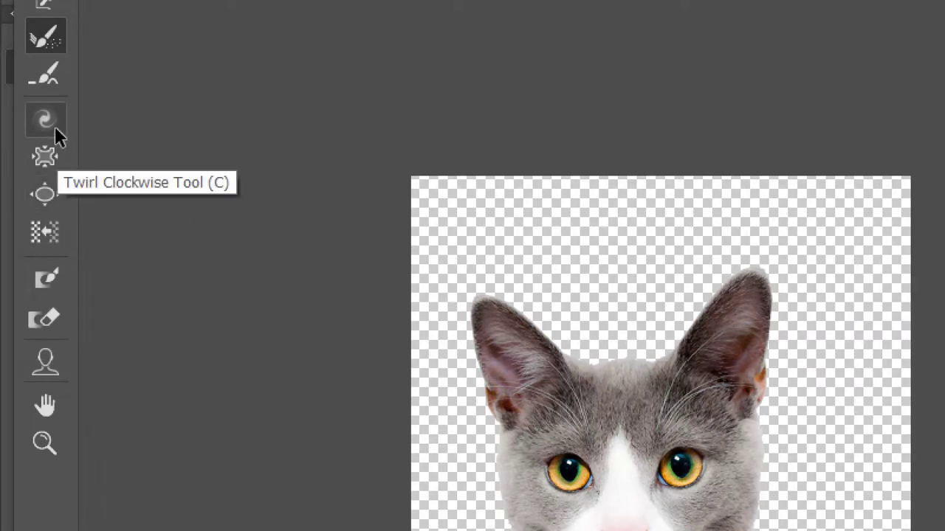
pyautogui.click(56, 136)
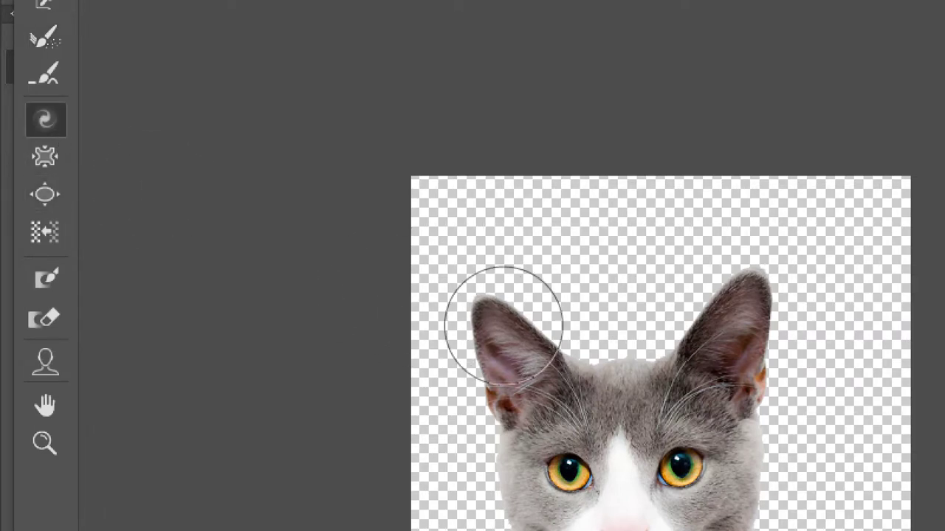
pyautogui.moveTo(504, 326); pyautogui.dragTo(504, 326)
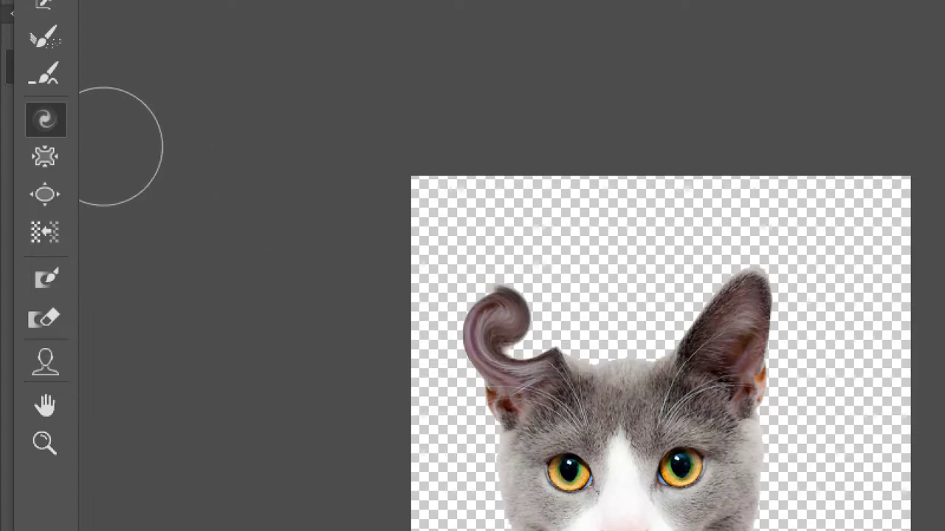
pyautogui.click(46, 71)
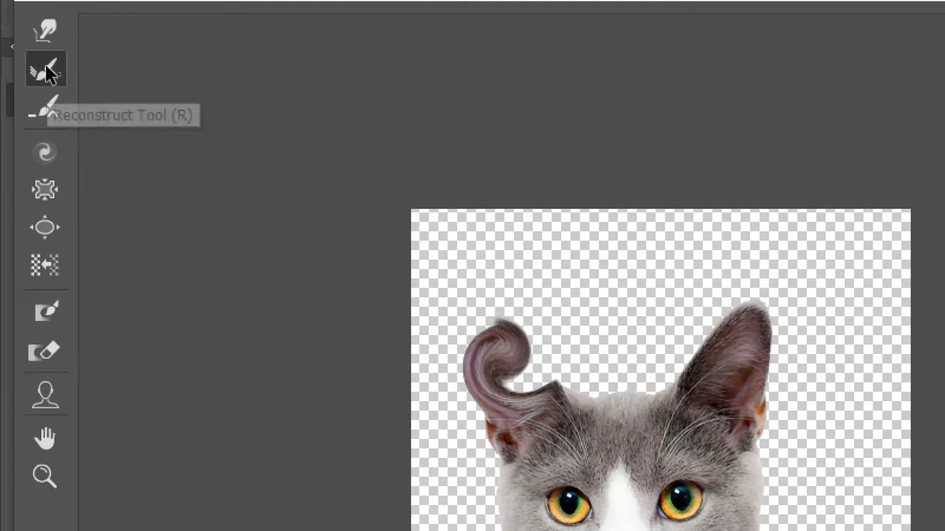
pyautogui.moveTo(506, 371)
pyautogui.mouseDown()
pyautogui.moveTo(498, 373)
pyautogui.moveTo(539, 376)
pyautogui.moveTo(509, 365)
pyautogui.moveTo(517, 359)
pyautogui.moveTo(421, 344)
pyautogui.moveTo(485, 348)
pyautogui.moveTo(515, 371)
pyautogui.moveTo(509, 355)
pyautogui.moveTo(526, 384)
pyautogui.mouseUp()
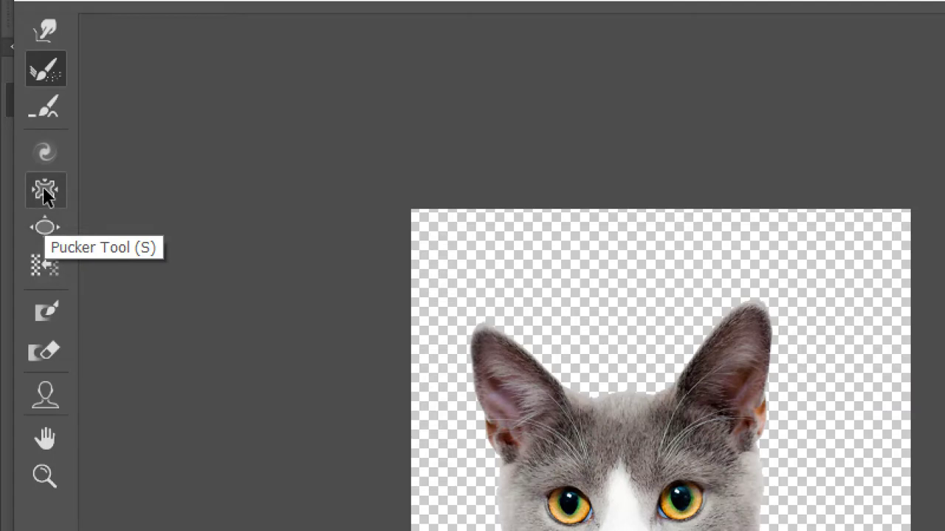
# Enlarge the cat's eye on the image's left side with the Bloat tool and a smaller brush, undoing the first attempt
pyautogui.click(46, 228)
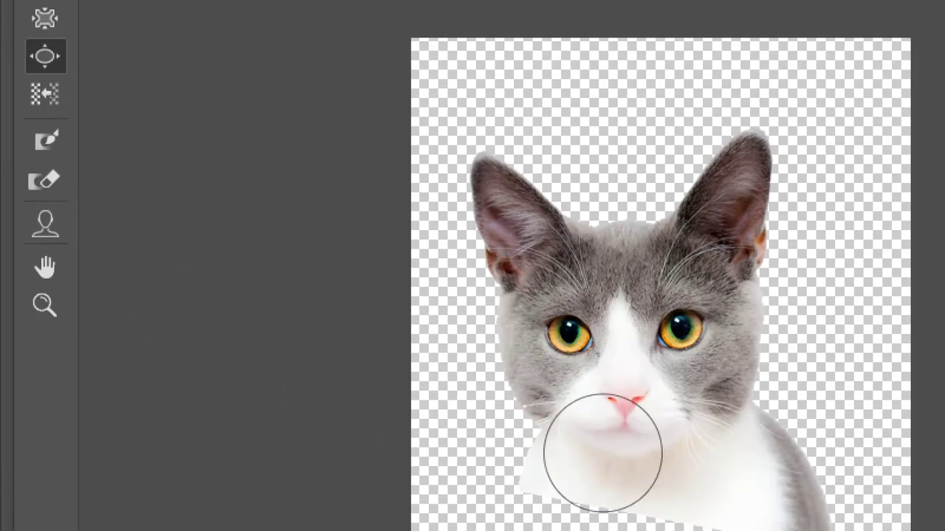
pyautogui.press('[')
pyautogui.press('[')
pyautogui.press('[')
pyautogui.press('[')
pyautogui.moveTo(569, 332); pyautogui.dragTo(569, 332)
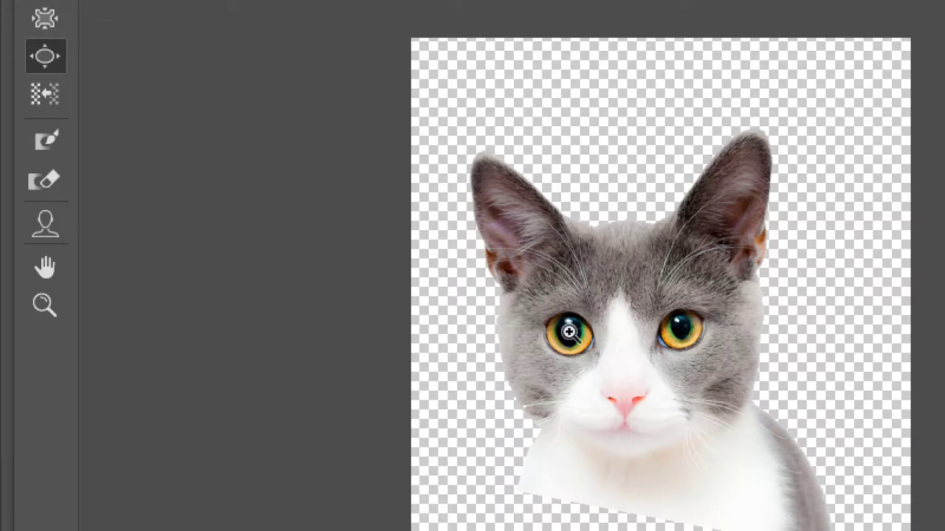
pyautogui.hotkey('ctrl', 'z')
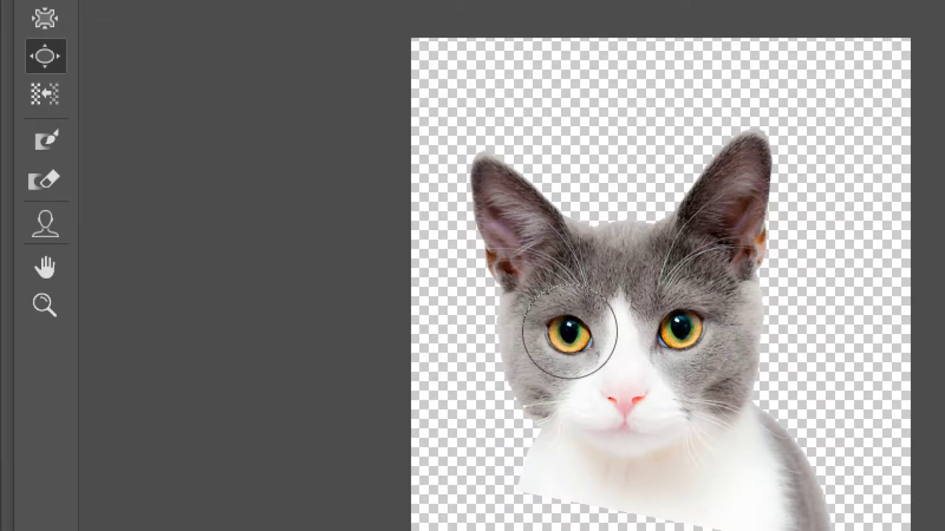
pyautogui.moveTo(569, 332); pyautogui.dragTo(569, 332)
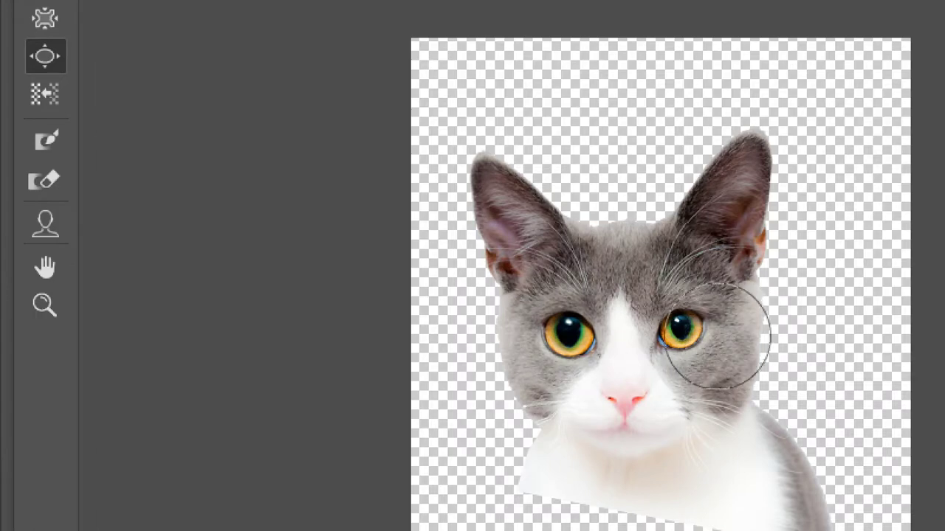
# Enlarge the cat's eye on the image's right side with the Bloat tool, try the Reconstruct tool, and apply the Liquify filter
pyautogui.moveTo(674, 330); pyautogui.dragTo(674, 325)
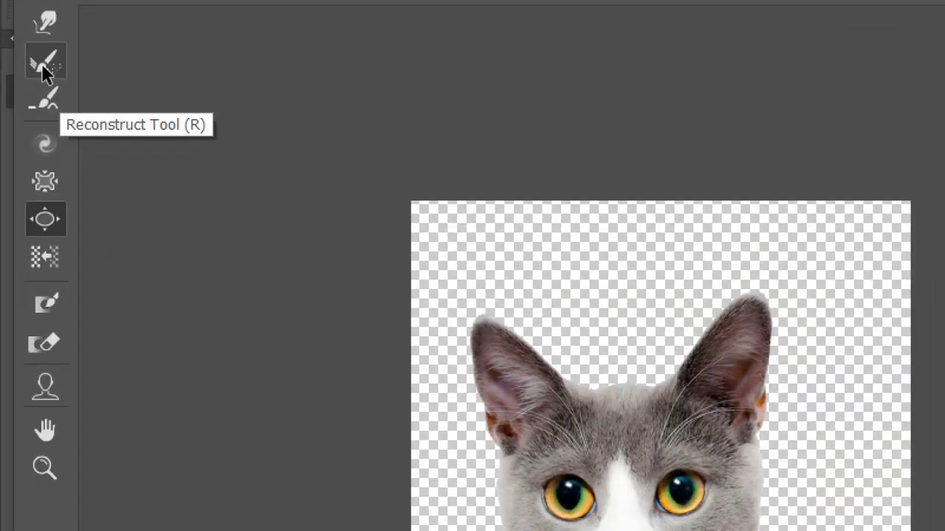
pyautogui.click(41, 63)
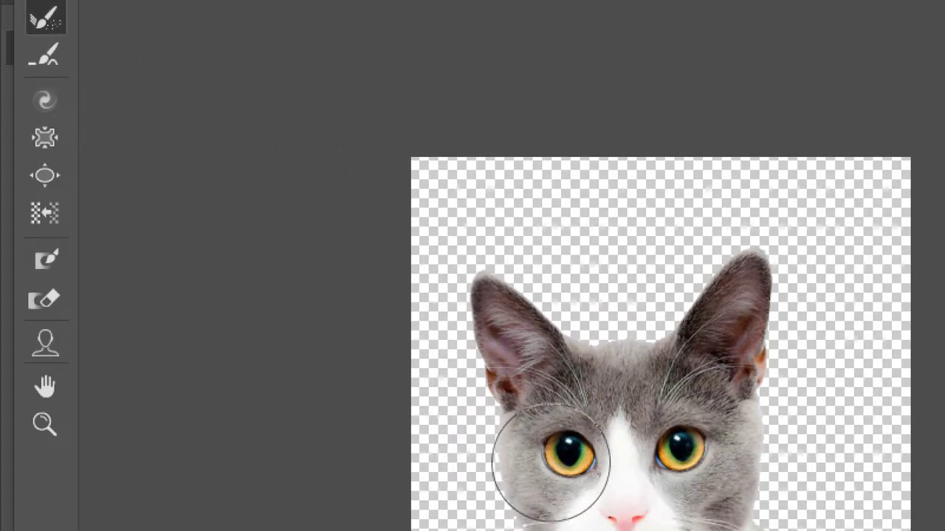
pyautogui.moveTo(559, 461); pyautogui.dragTo(560, 461)
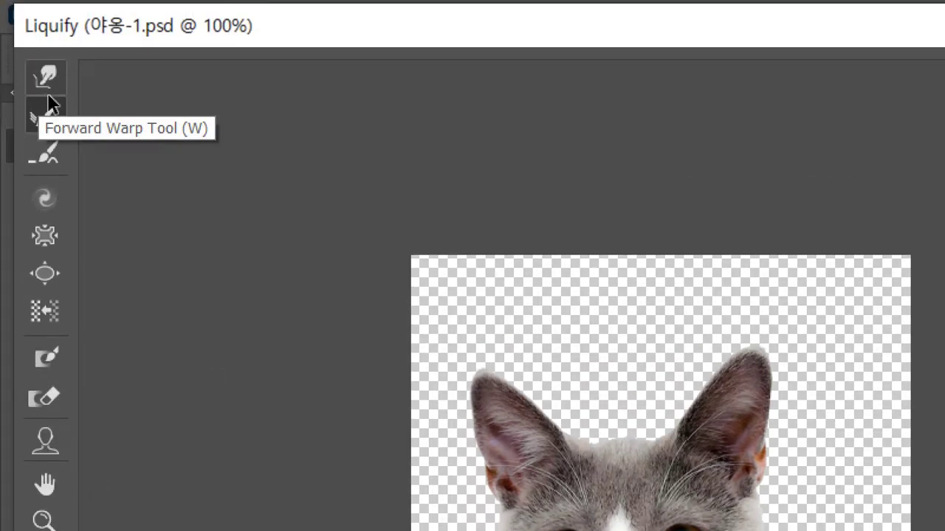
pyautogui.click(46, 111)
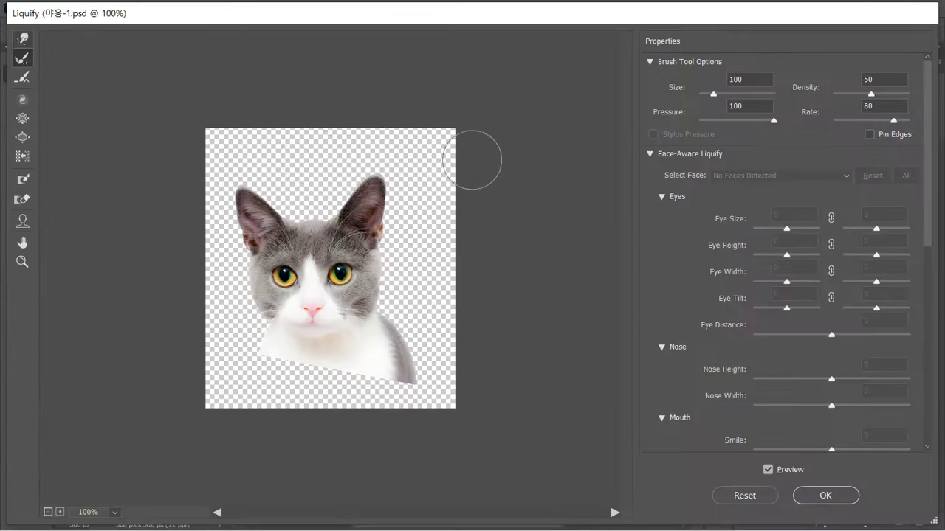
pyautogui.click(806, 496)
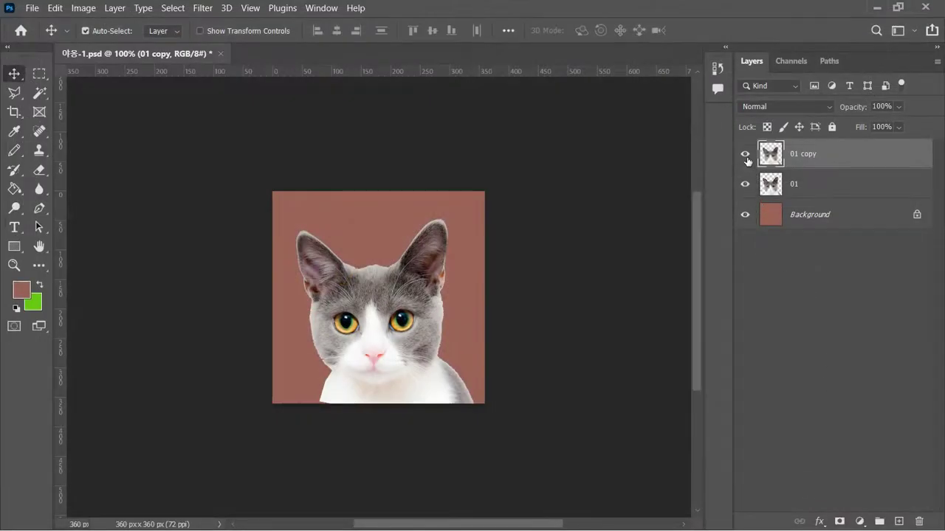
# Compare the cat before and after Liquify by repeatedly hiding and showing the 01 copy layer, leaving it hidden
pyautogui.click(744, 155)
pyautogui.click(744, 155)
pyautogui.click(745, 155)
pyautogui.click(744, 155)
pyautogui.click(744, 155)
pyautogui.click(744, 155)
pyautogui.click(744, 156)
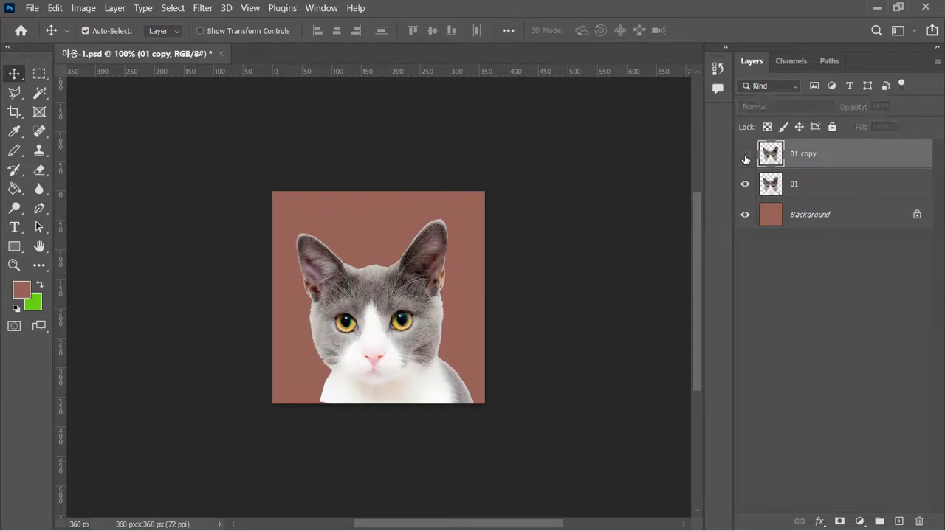
pyautogui.click(744, 156)
pyautogui.click(745, 156)
pyautogui.click(744, 156)
pyautogui.click(745, 156)
pyautogui.click(745, 155)
pyautogui.click(744, 156)
pyautogui.click(744, 156)
pyautogui.click(745, 156)
pyautogui.click(745, 156)
pyautogui.click(744, 156)
pyautogui.click(745, 156)
pyautogui.click(745, 156)
pyautogui.click(745, 156)
pyautogui.click(745, 156)
pyautogui.click(744, 156)
pyautogui.click(744, 155)
pyautogui.click(745, 156)
pyautogui.click(744, 156)
pyautogui.click(745, 156)
pyautogui.click(745, 155)
pyautogui.click(744, 156)
pyautogui.click(745, 156)
pyautogui.click(744, 156)
pyautogui.click(745, 156)
pyautogui.click(745, 155)
pyautogui.click(745, 156)
pyautogui.click(745, 155)
pyautogui.click(744, 156)
pyautogui.click(745, 156)
pyautogui.click(744, 156)
pyautogui.click(745, 157)
pyautogui.click(744, 156)
pyautogui.click(744, 156)
pyautogui.click(744, 156)
pyautogui.click(745, 157)
pyautogui.click(745, 157)
pyautogui.click(745, 157)
pyautogui.click(745, 157)
pyautogui.click(745, 157)
pyautogui.click(745, 157)
pyautogui.click(745, 156)
pyautogui.click(744, 156)
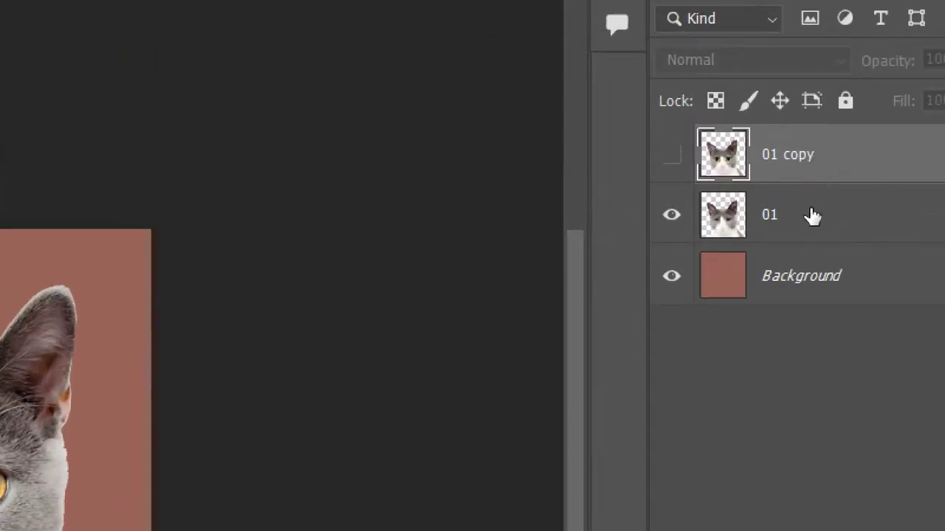
# Move the 01 and 01 copy layers together slightly down the canvas, and save the document with only layer 01 selected
pyautogui.keyDown('shift'); pyautogui.click(812, 216); pyautogui.keyUp('shift')
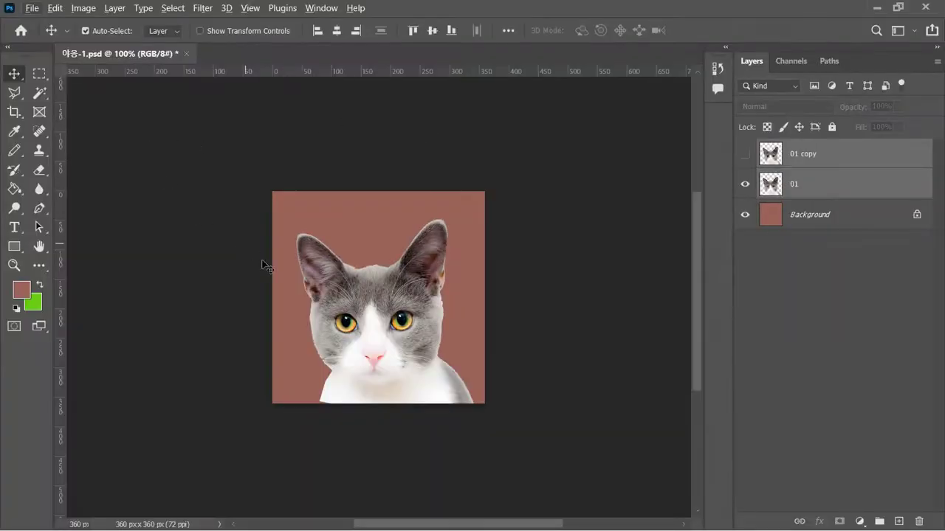
pyautogui.moveTo(355, 310)
pyautogui.mouseDown()
pyautogui.moveTo(356, 319)
pyautogui.moveTo(360, 295)
pyautogui.moveTo(348, 304)
pyautogui.moveTo(357, 321)
pyautogui.mouseUp()
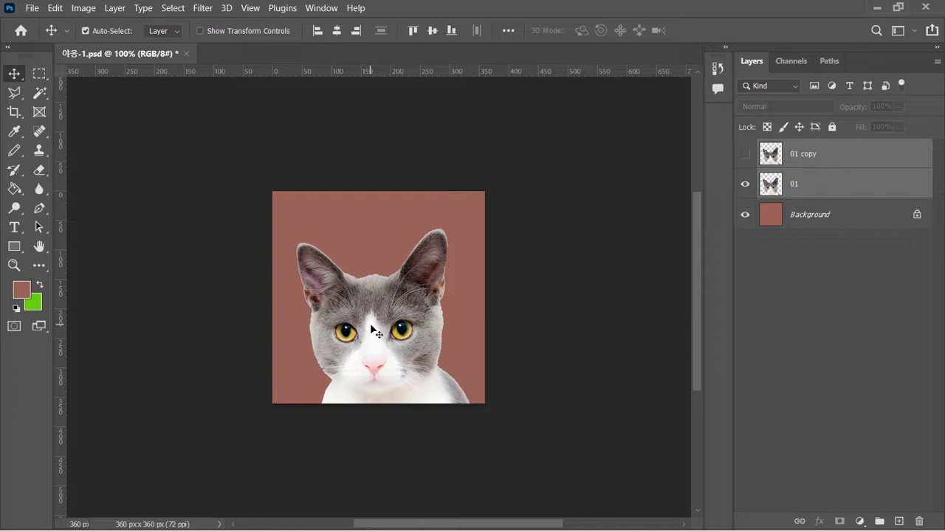
pyautogui.moveTo(371, 327); pyautogui.dragTo(371, 322)
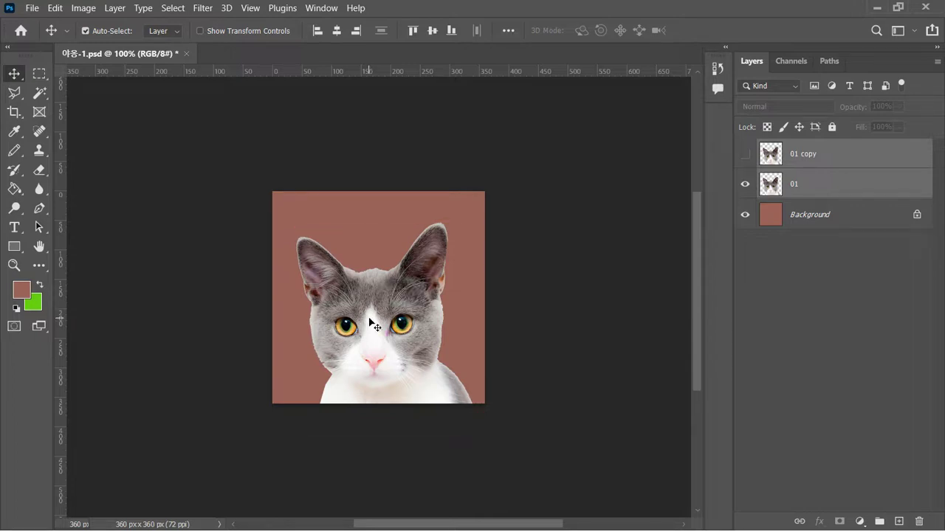
pyautogui.click(796, 194)
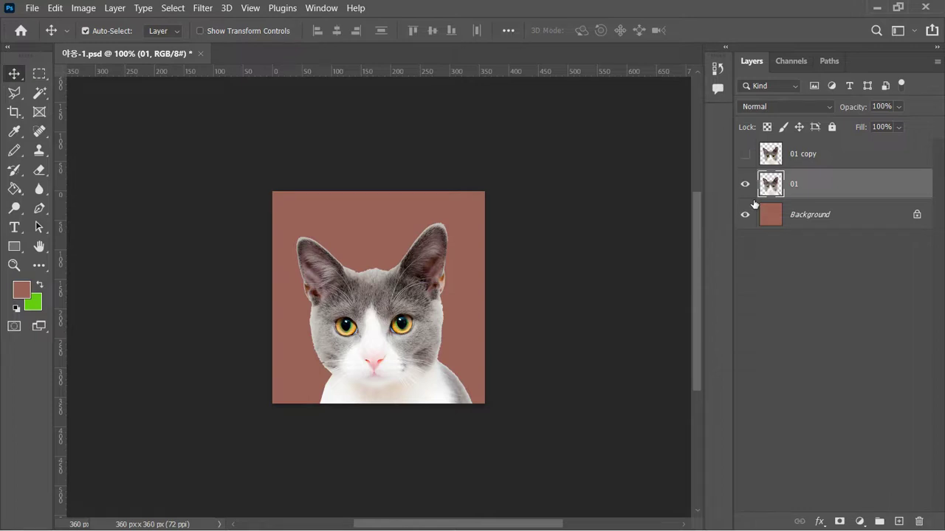
pyautogui.hotkey('ctrl', 's')
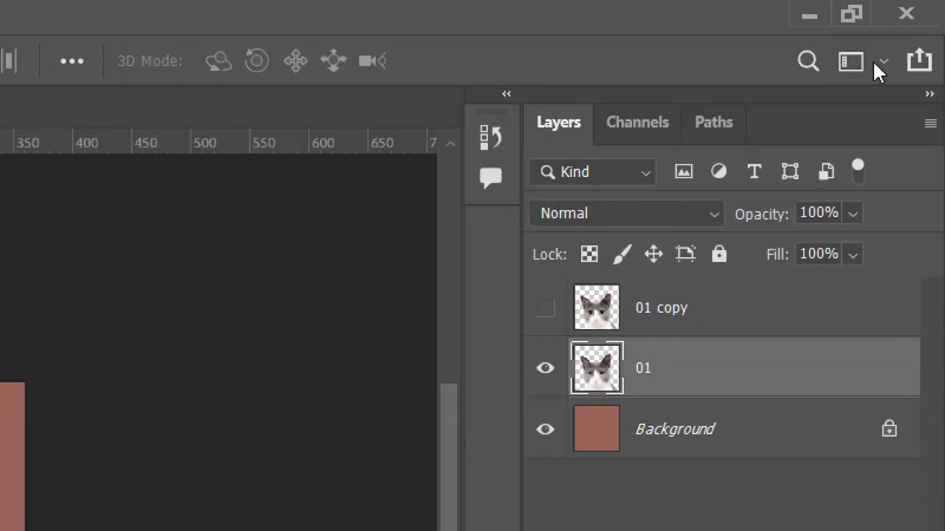
# Reset the Essentials workspace and close its Color and Properties panel groups so that Layers stays docked
pyautogui.click(882, 64)
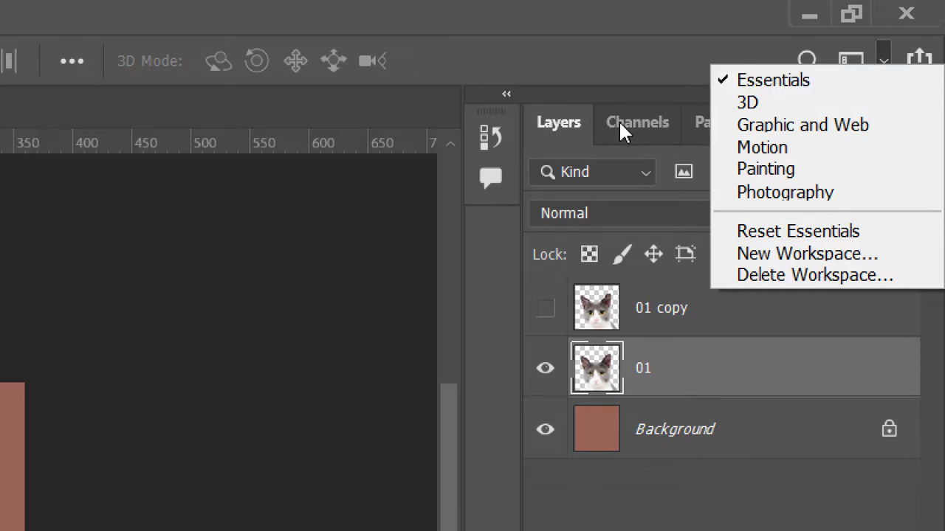
pyautogui.click(775, 232)
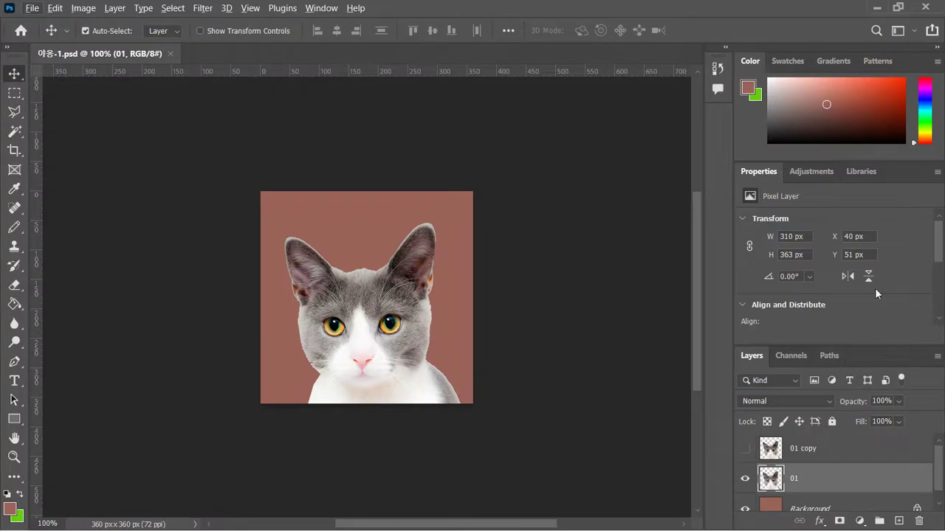
pyautogui.moveTo(892, 173); pyautogui.dragTo(555, 175)
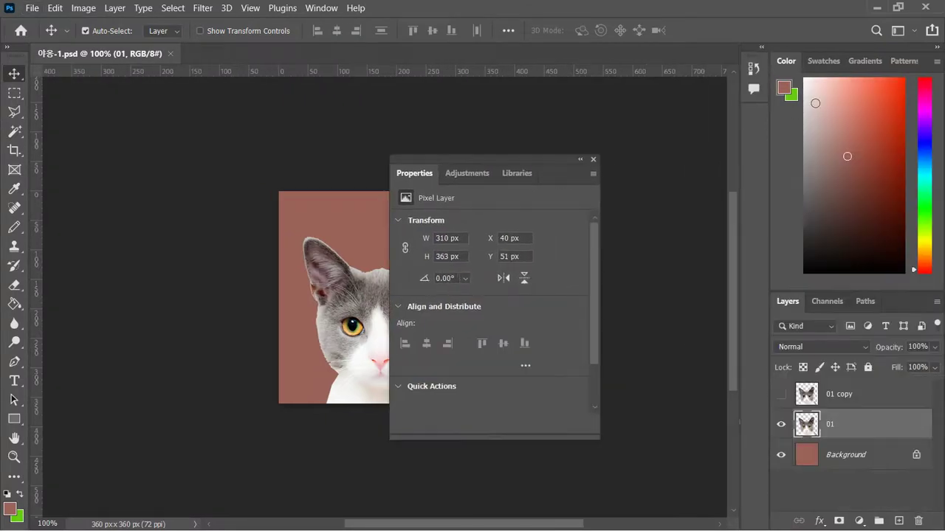
pyautogui.moveTo(924, 62); pyautogui.dragTo(544, 160)
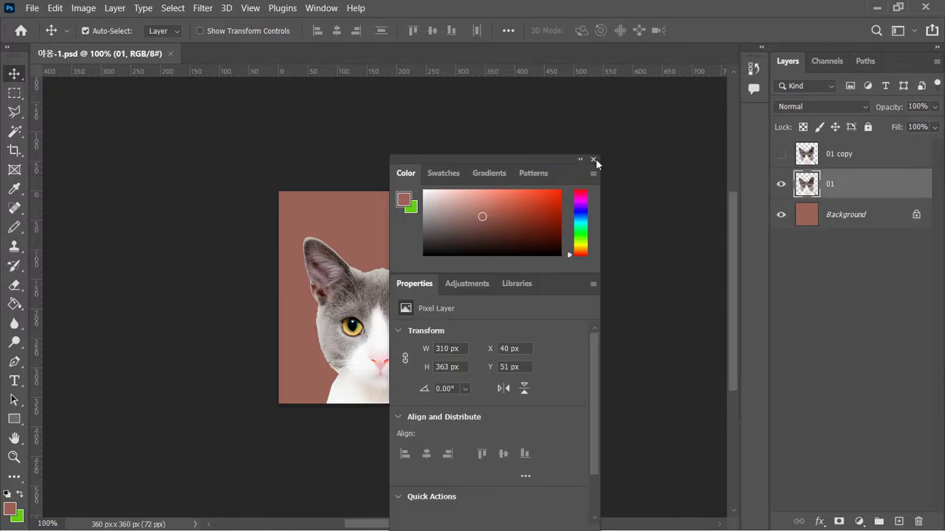
pyautogui.click(595, 159)
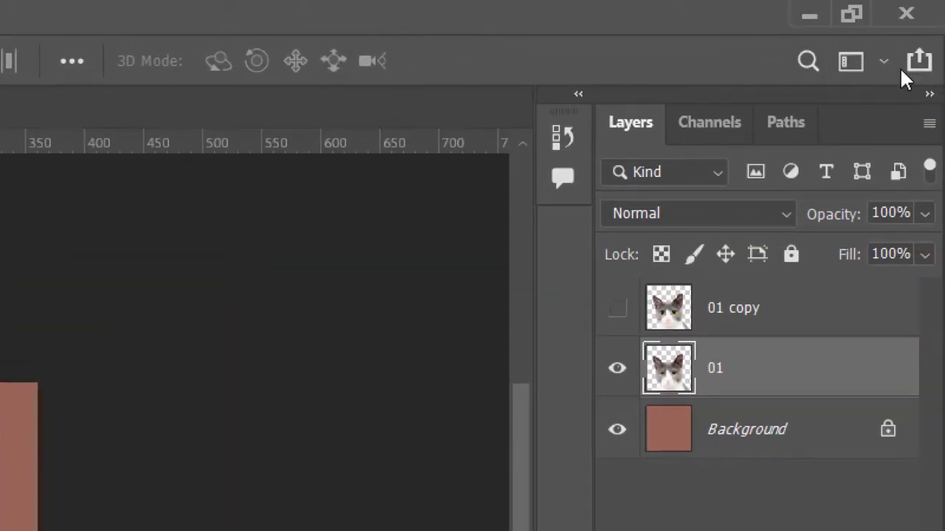
# Save the current panel layout as a new workspace named 레이어만 and check it in the workspace list
pyautogui.click(882, 63)
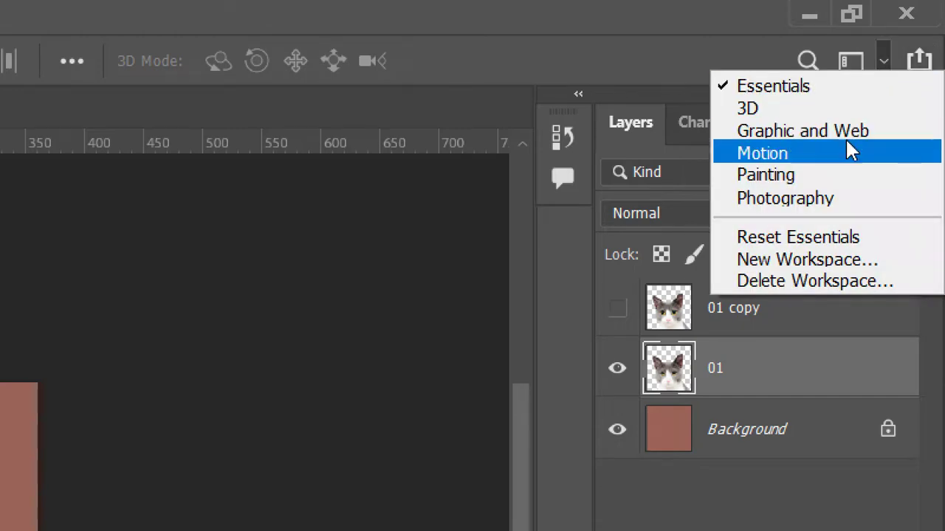
pyautogui.click(776, 260)
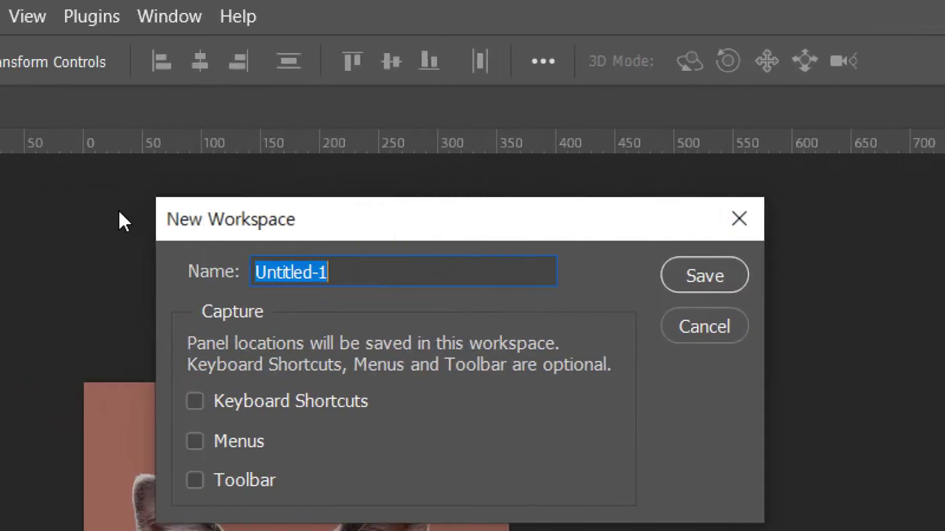
pyautogui.write('레이')
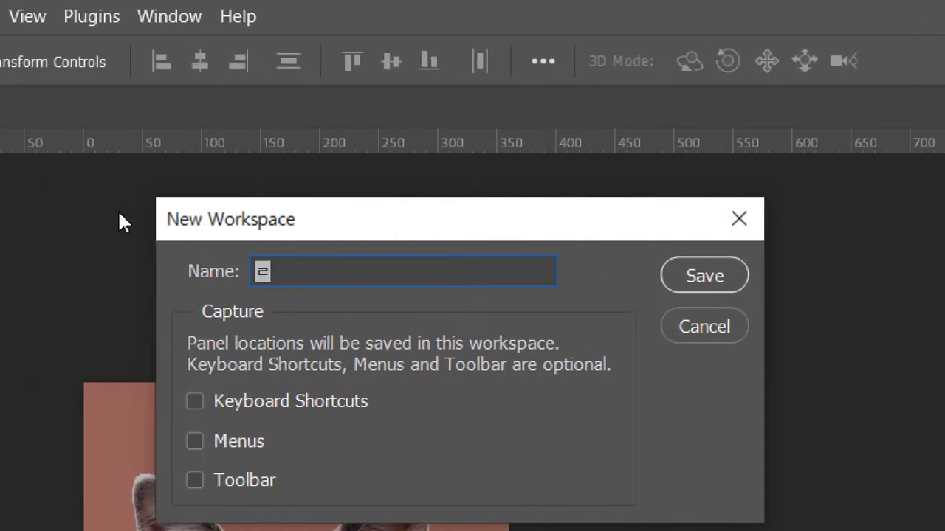
pyautogui.write('어만')
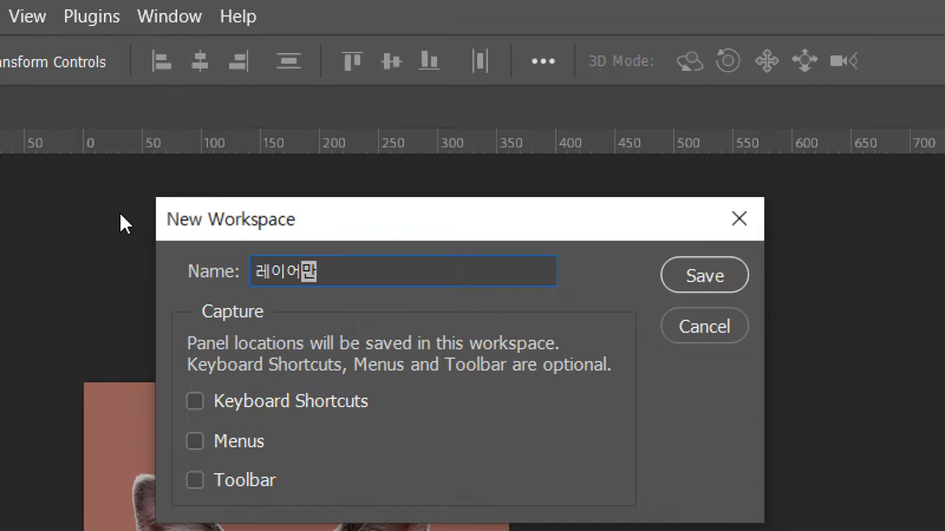
pyautogui.press('alt')
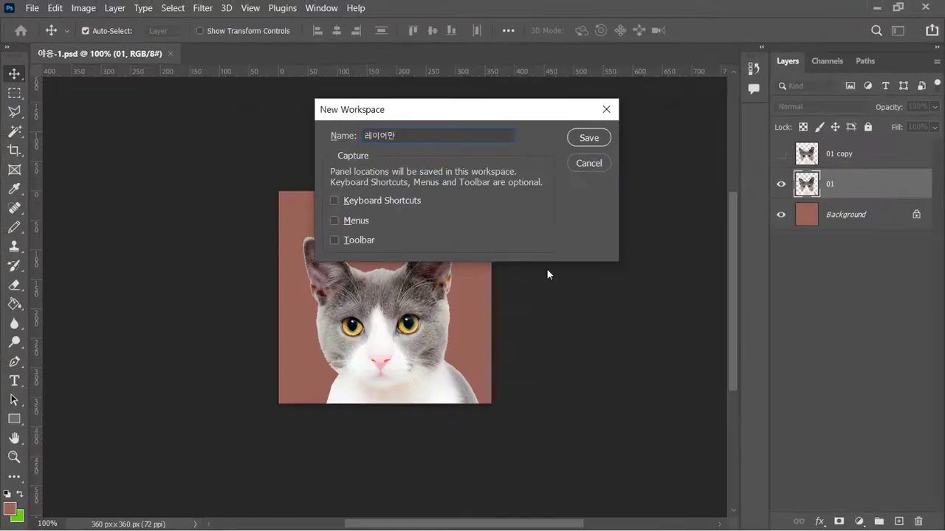
pyautogui.click(589, 138)
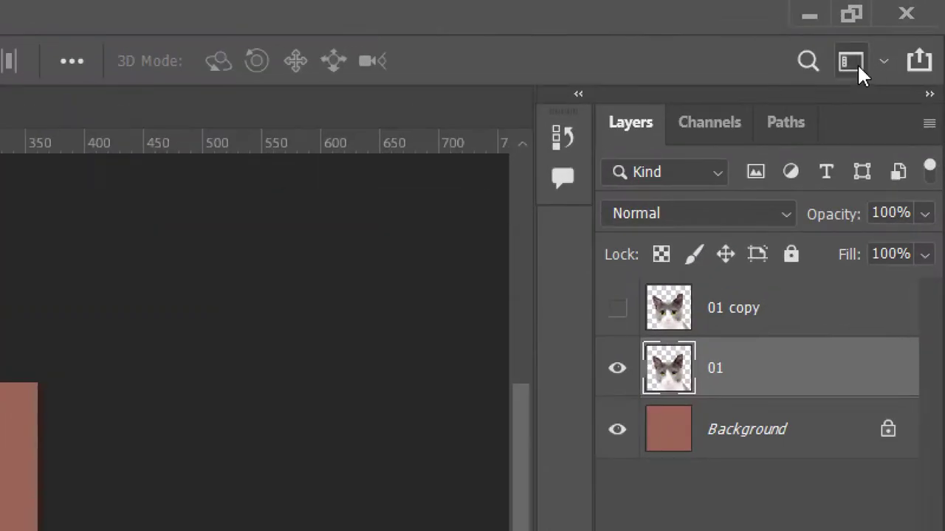
pyautogui.click(857, 63)
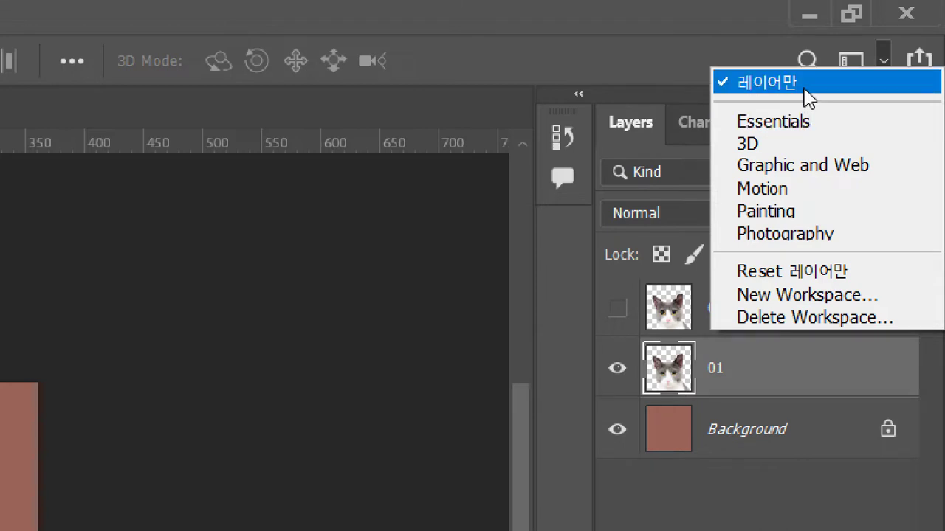
pyautogui.press('Escape')
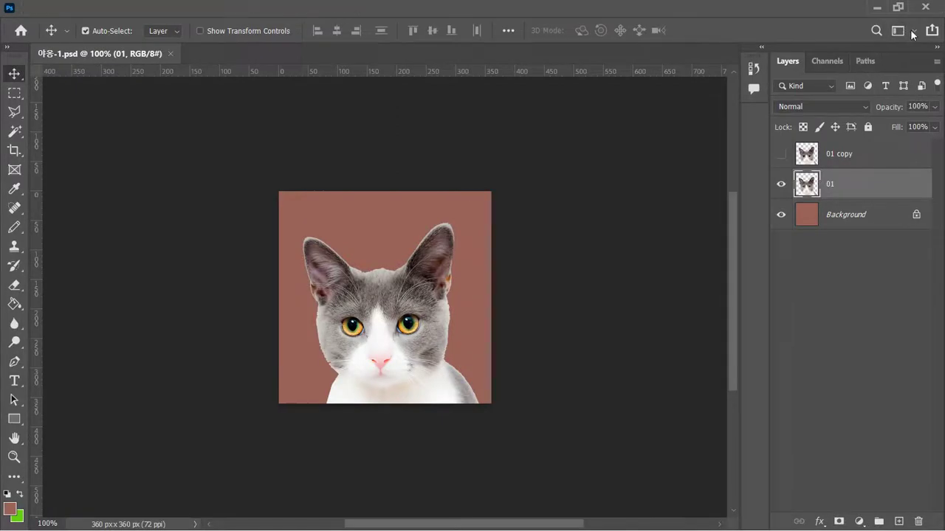
# Switch to the Motion workspace and close its Libraries, Adjustments, Histogram and Info panels
pyautogui.click(912, 33)
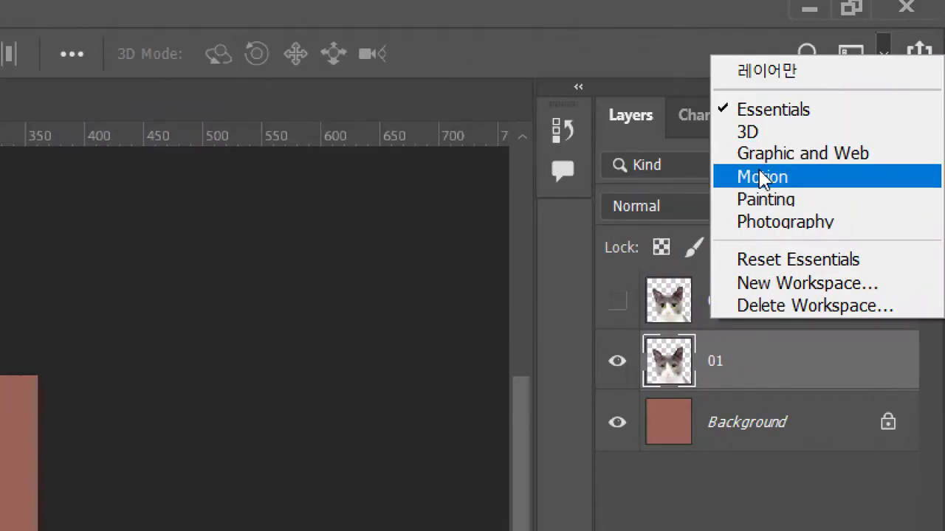
pyautogui.click(762, 177)
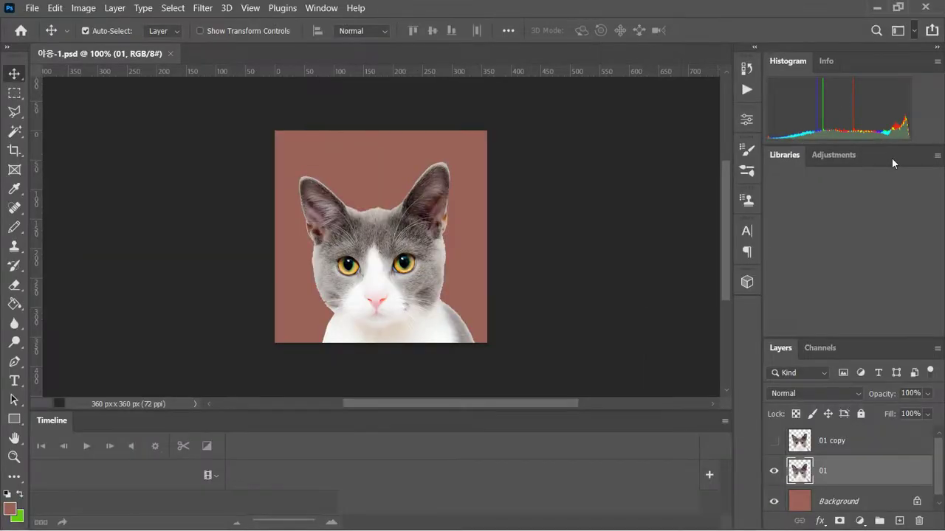
pyautogui.moveTo(892, 158); pyautogui.dragTo(627, 141)
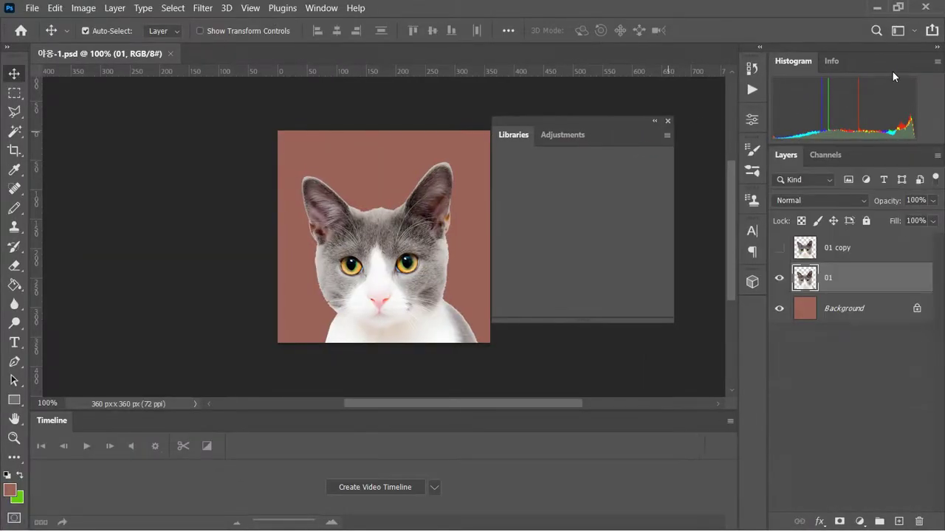
pyautogui.moveTo(892, 66); pyautogui.dragTo(609, 136)
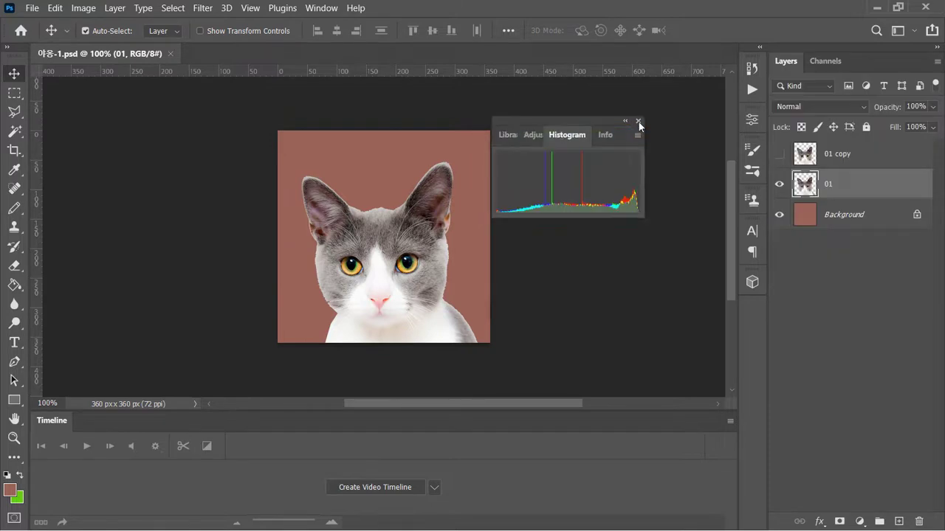
pyautogui.click(637, 120)
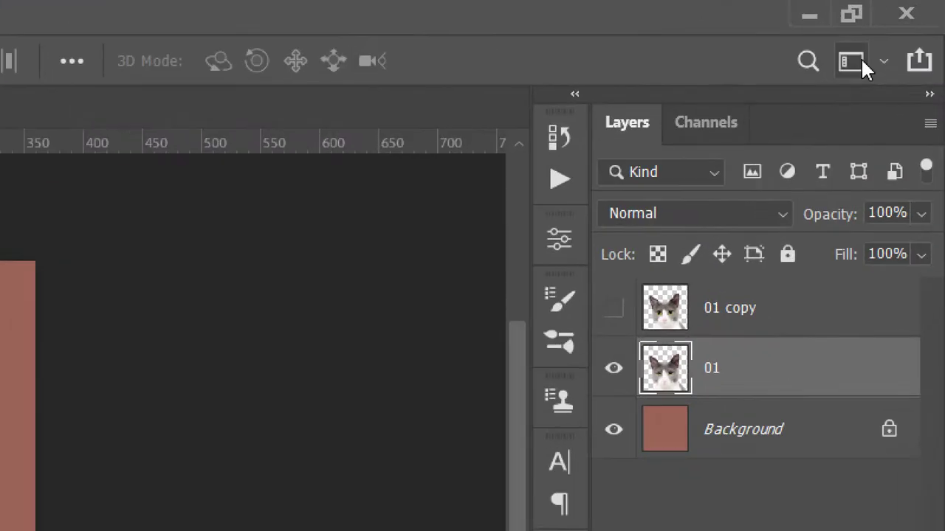
# Save the reduced Motion layout as a new workspace named 모션작업
pyautogui.click(883, 62)
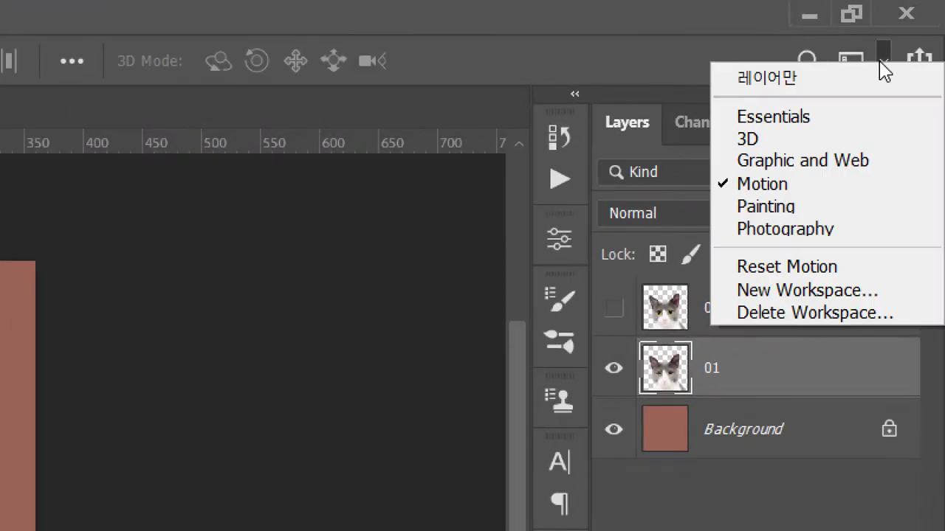
pyautogui.click(785, 297)
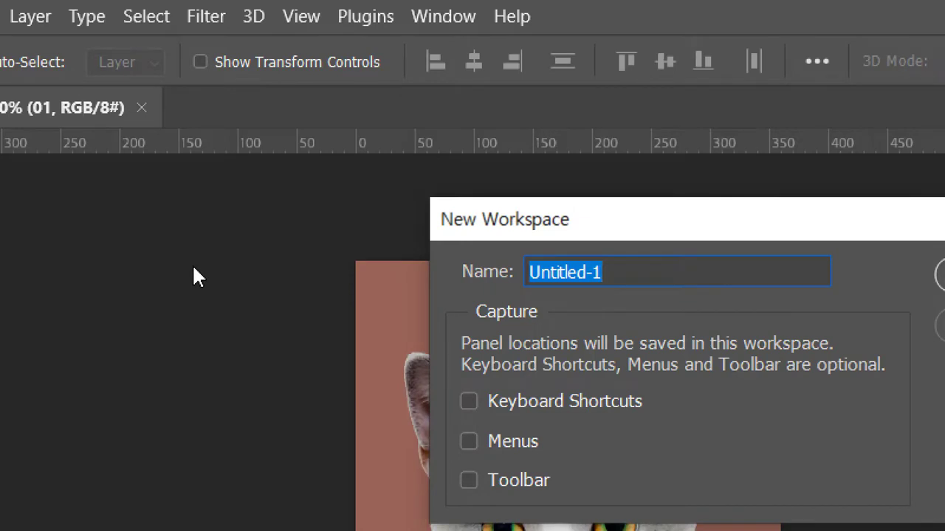
pyautogui.write('모션작업')
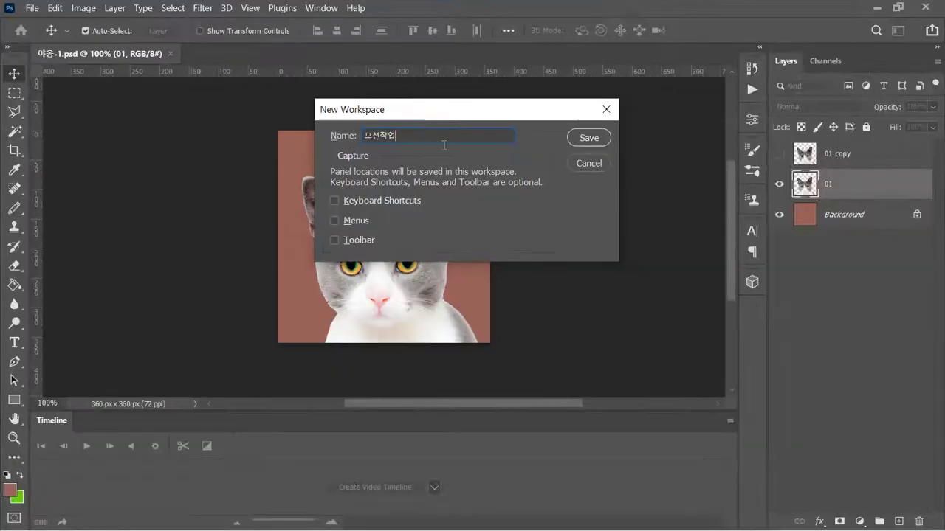
pyautogui.click(582, 139)
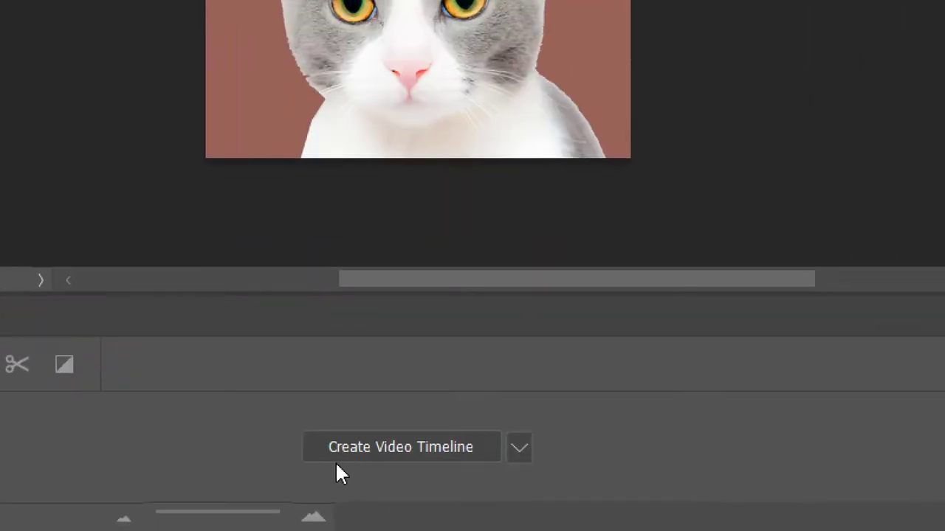
# Switch the timeline type from video timeline to frame animation and create the frame animation
pyautogui.click(519, 447)
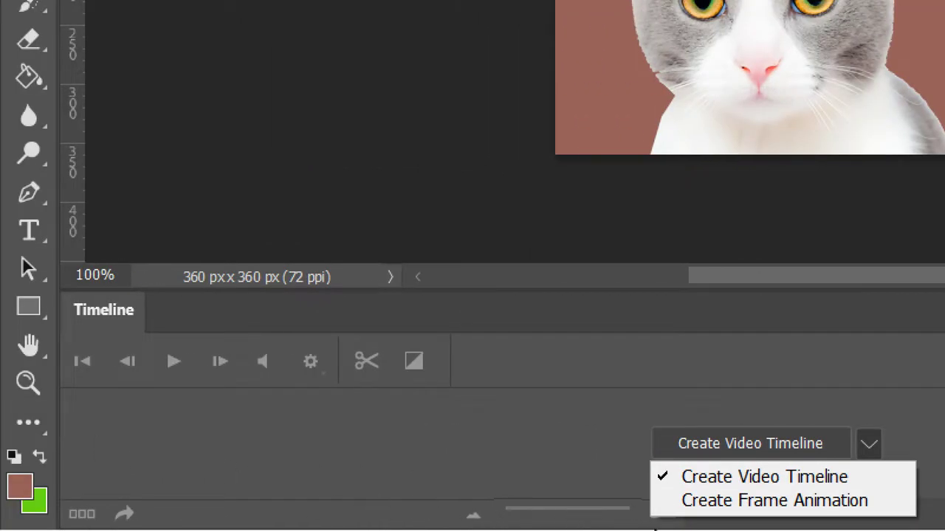
pyautogui.click(781, 502)
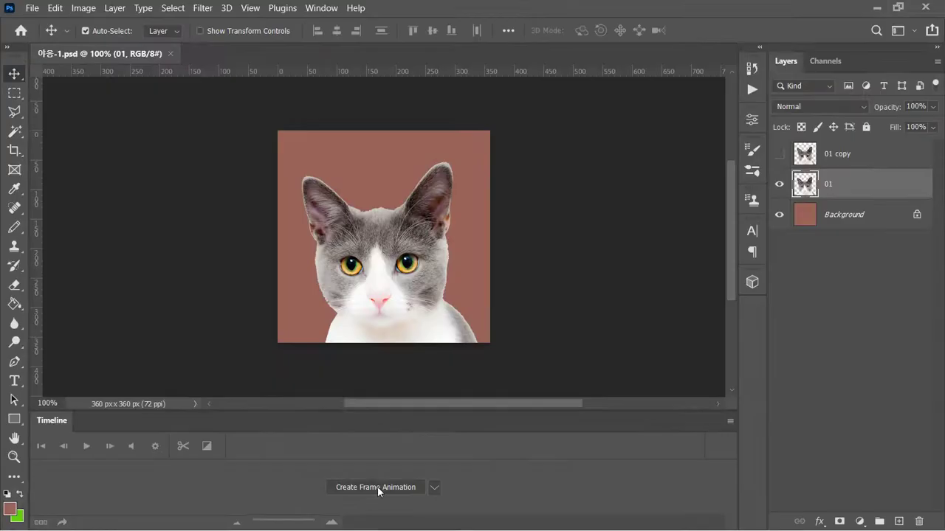
pyautogui.click(897, 32)
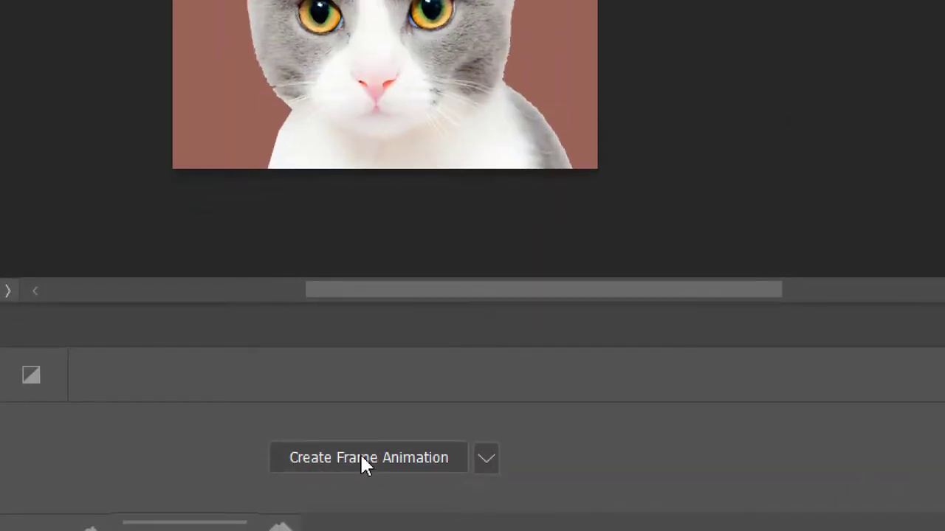
pyautogui.click(485, 458)
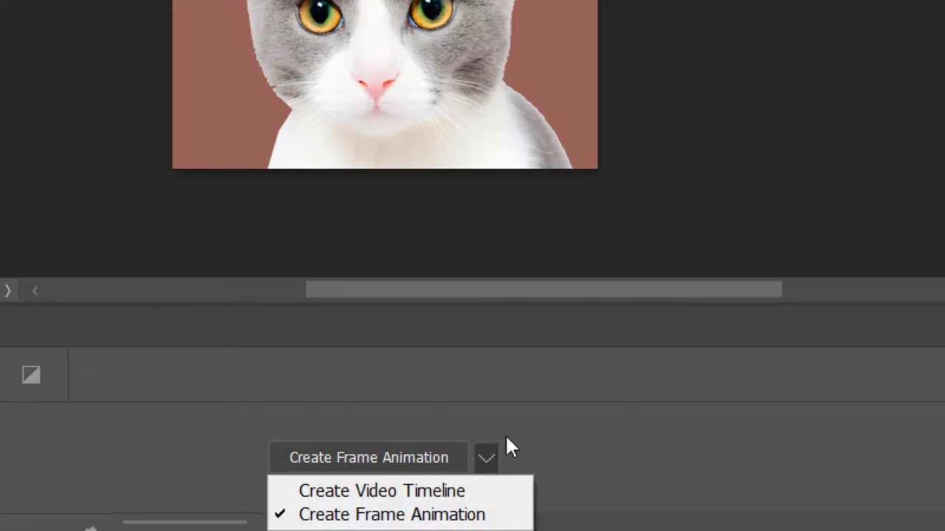
pyautogui.click(483, 411)
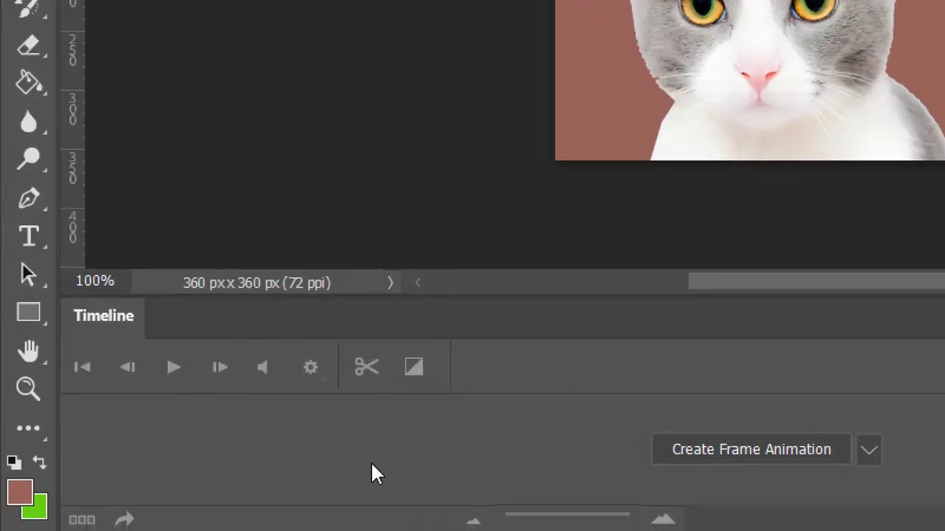
pyautogui.click(700, 452)
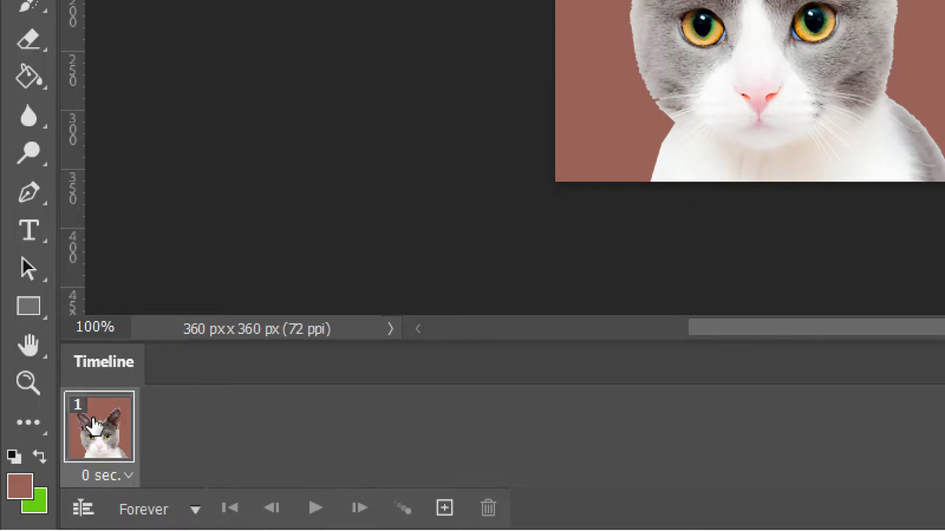
# Set frame 1's delay to 0.5 seconds and duplicate it as a second frame
pyautogui.click(114, 480)
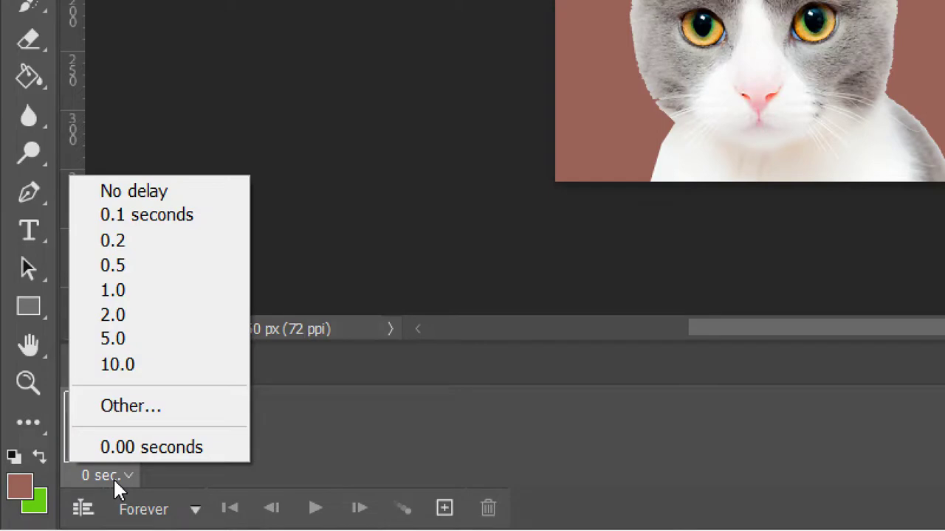
pyautogui.click(152, 270)
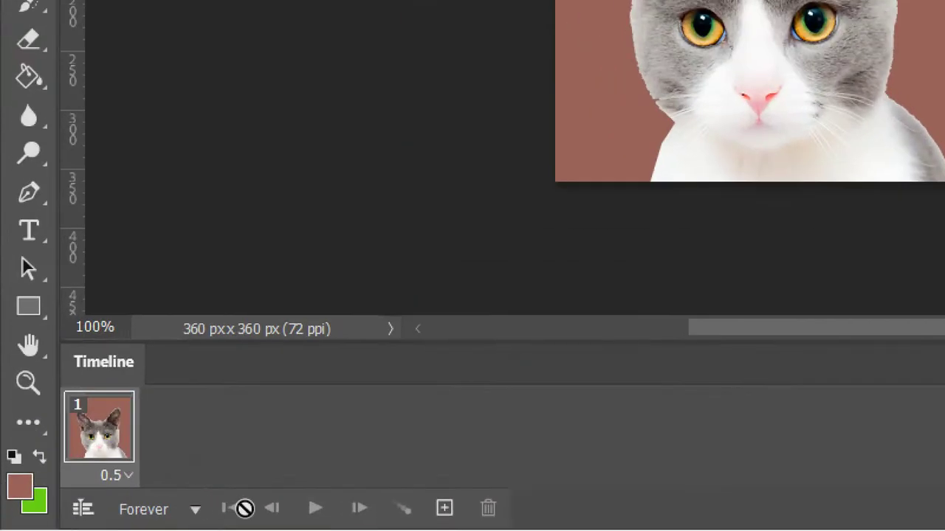
pyautogui.click(444, 509)
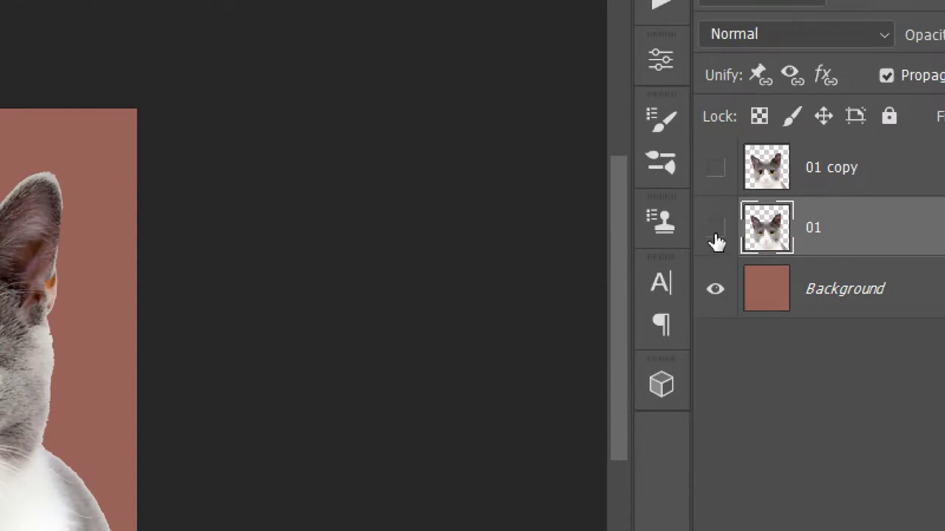
# In frame 2, hide layer 01 and show layer 01 copy, and check both frames
pyautogui.click(715, 225)
pyautogui.click(713, 174)
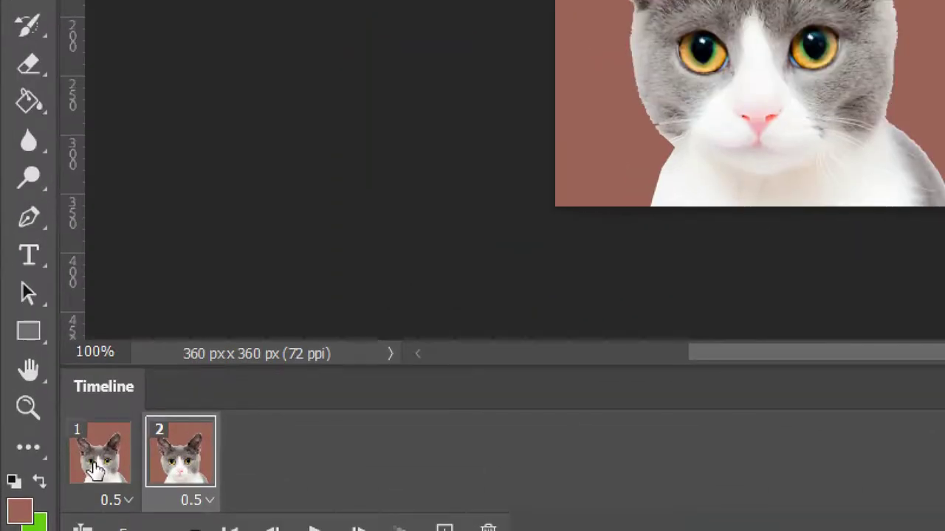
pyautogui.click(94, 470)
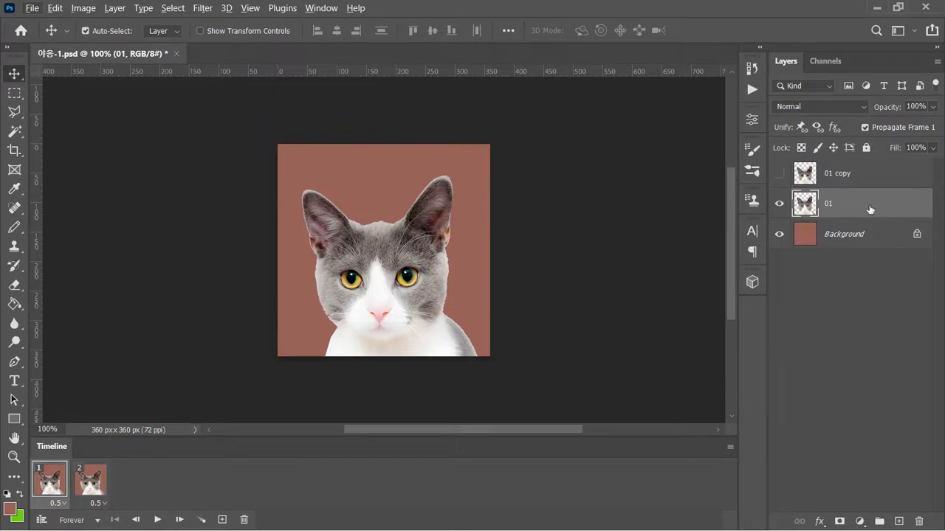
pyautogui.click(90, 477)
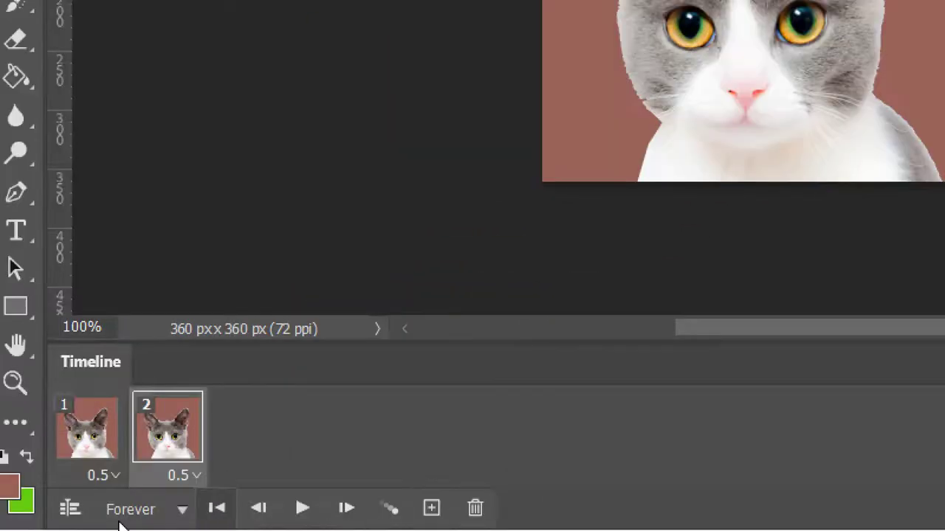
# Preview the two-frame animation from the start, stop playback and return to frame 1
pyautogui.click(214, 508)
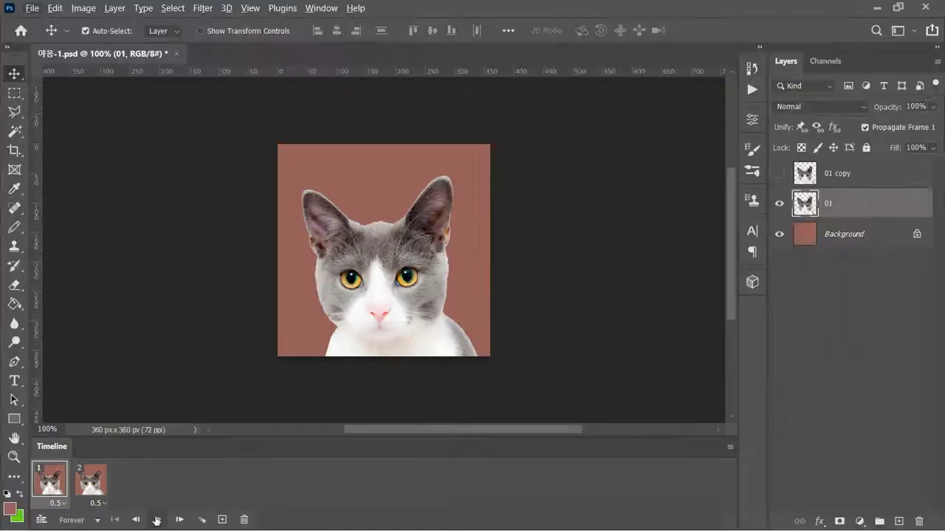
pyautogui.click(303, 509)
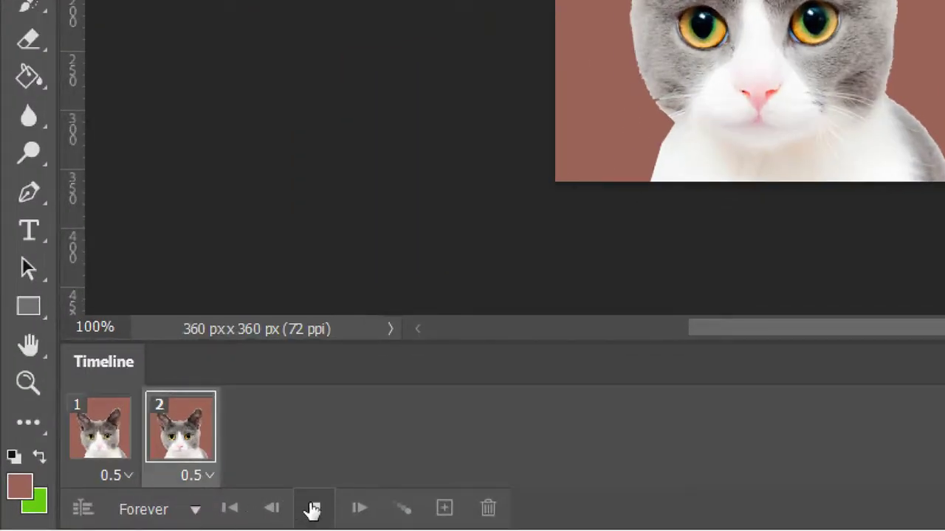
pyautogui.click(312, 510)
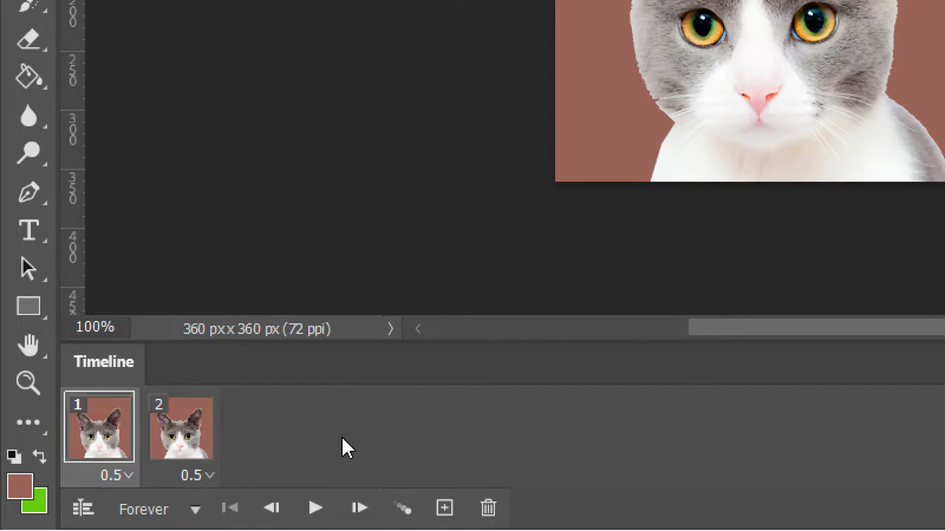
pyautogui.click(318, 506)
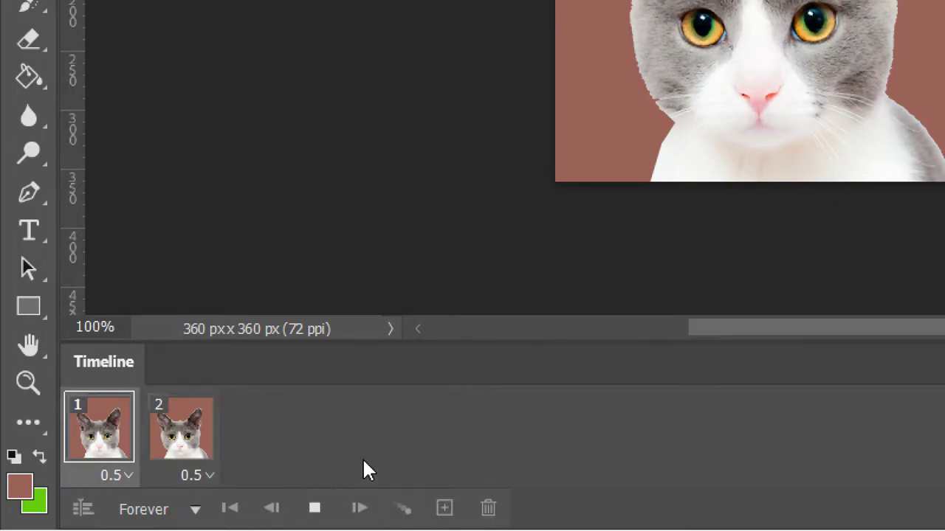
pyautogui.press('space')
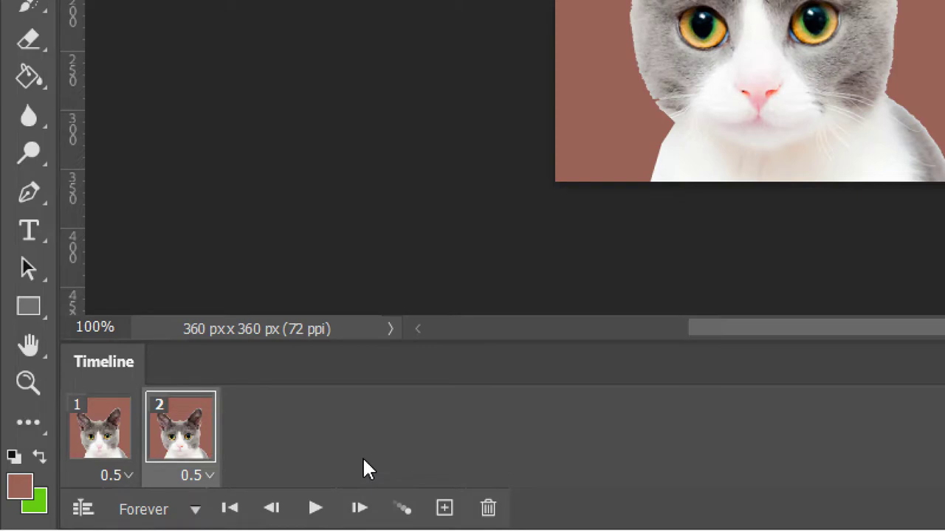
pyautogui.click(230, 509)
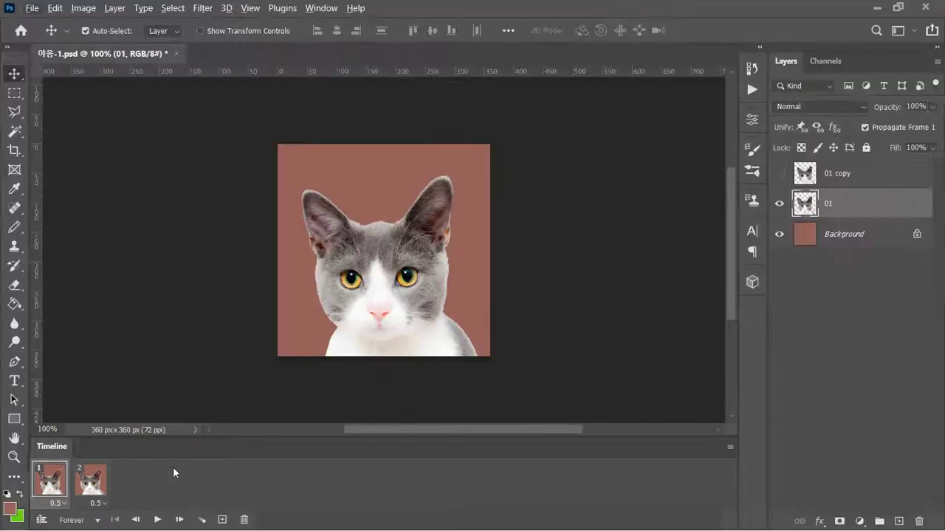
# Save the document and nudge layer 01 straight down about 40 px in frame 1
pyautogui.press('ctrl')
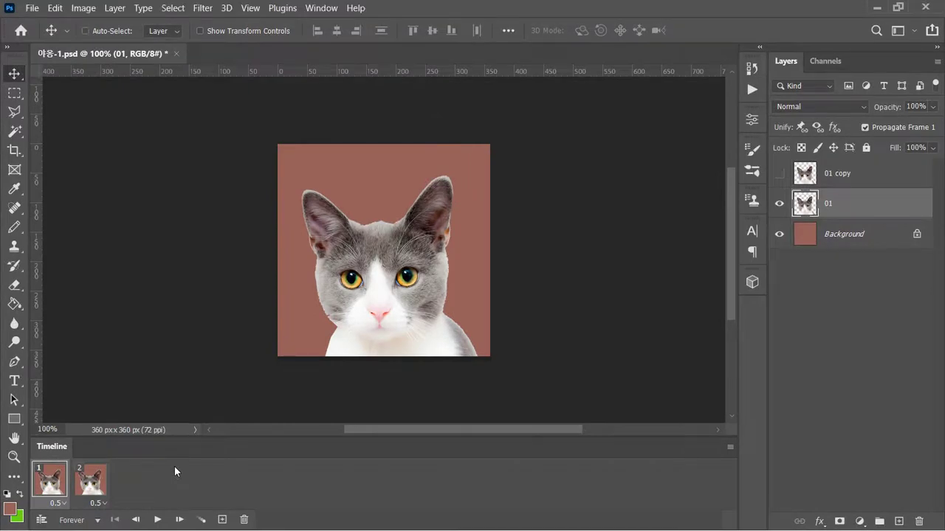
pyautogui.hotkey('ctrl', 's')
pyautogui.press('Down')
pyautogui.press('Down')
pyautogui.press('Down')
pyautogui.press('Down')
pyautogui.press('Down')
pyautogui.press('Down')
pyautogui.press('Down')
pyautogui.press('Down')
pyautogui.press('Down')
pyautogui.press('Down')
pyautogui.press('Down')
pyautogui.press('Down')
pyautogui.press('Down')
pyautogui.press('Down')
pyautogui.press('Down')
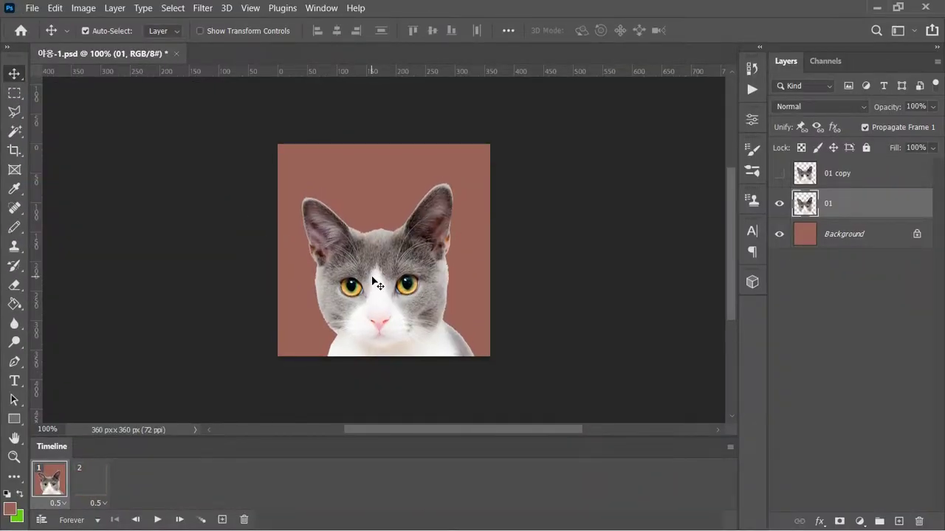
pyautogui.press('Down')
pyautogui.press('Down')
pyautogui.press('Down')
pyautogui.press('Down')
pyautogui.press('Down')
pyautogui.press('Down')
pyautogui.press('Down')
pyautogui.press('Down')
pyautogui.press('Down')
pyautogui.press('Down')
pyautogui.press('Down')
pyautogui.press('Down')
pyautogui.press('Down')
pyautogui.press('Down')
pyautogui.press('Down')
pyautogui.press('Down')
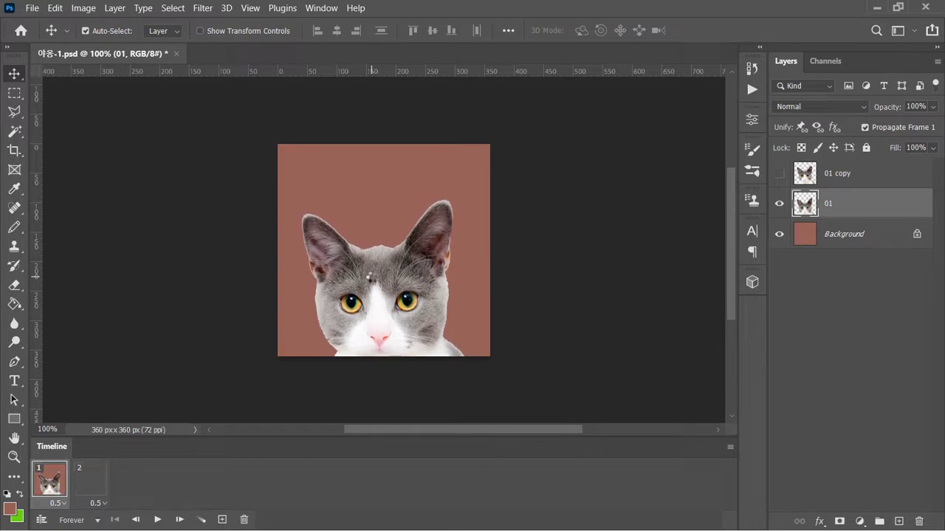
# Compare the cat's position in frames 1 and 2, and save the document with frame 1 selected
pyautogui.click(82, 483)
pyautogui.click(45, 487)
pyautogui.click(88, 491)
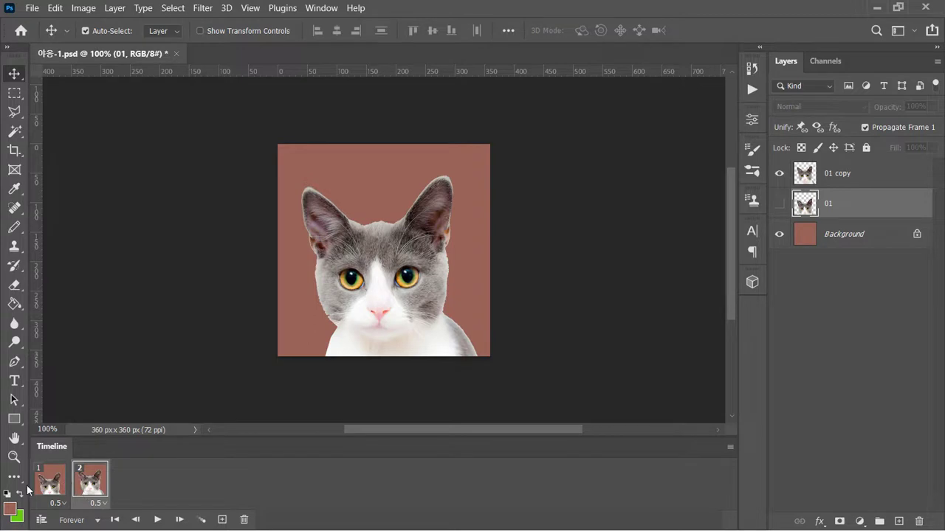
pyautogui.click(50, 489)
pyautogui.click(88, 491)
pyautogui.click(50, 487)
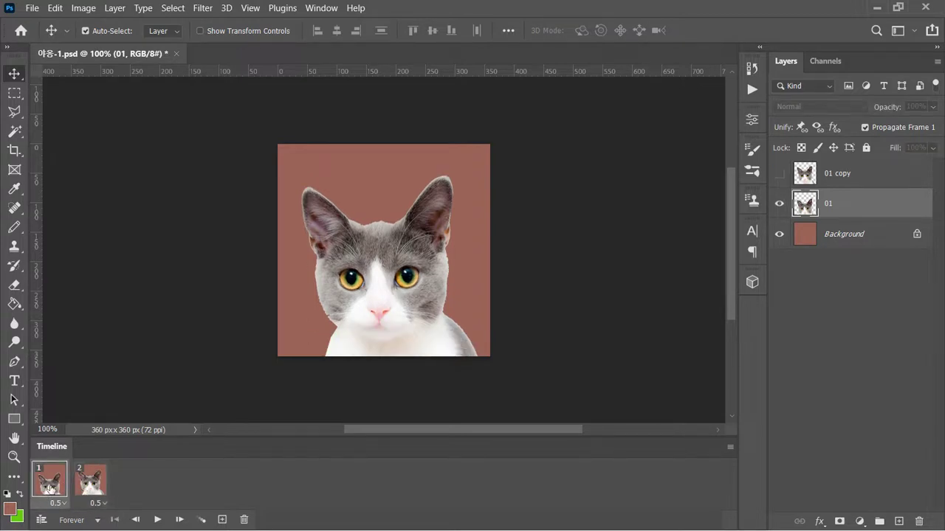
pyautogui.hotkey('ctrl', 's')
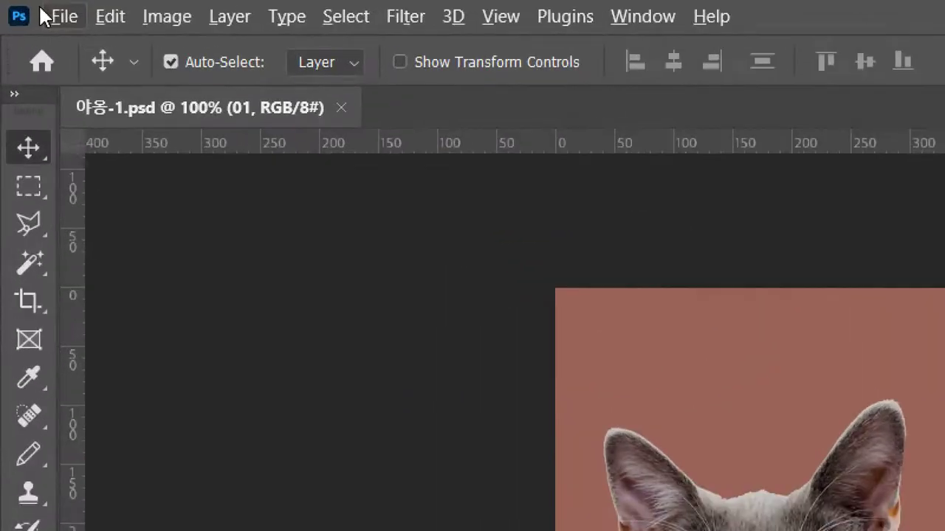
# Preview the looping animation in Save for Web (Legacy) with the GIF 128 Dithered preset, and leave without exporting
pyautogui.click(46, 16)
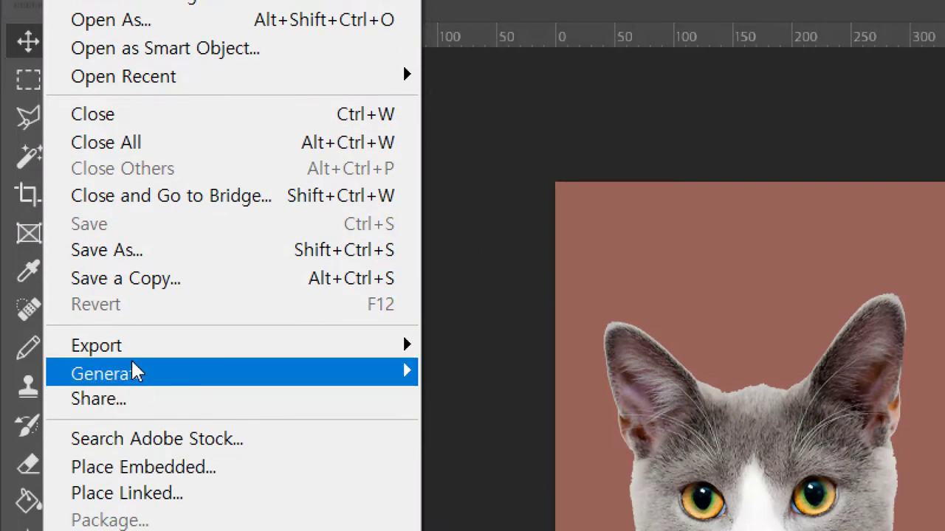
pyautogui.moveTo(130, 410)
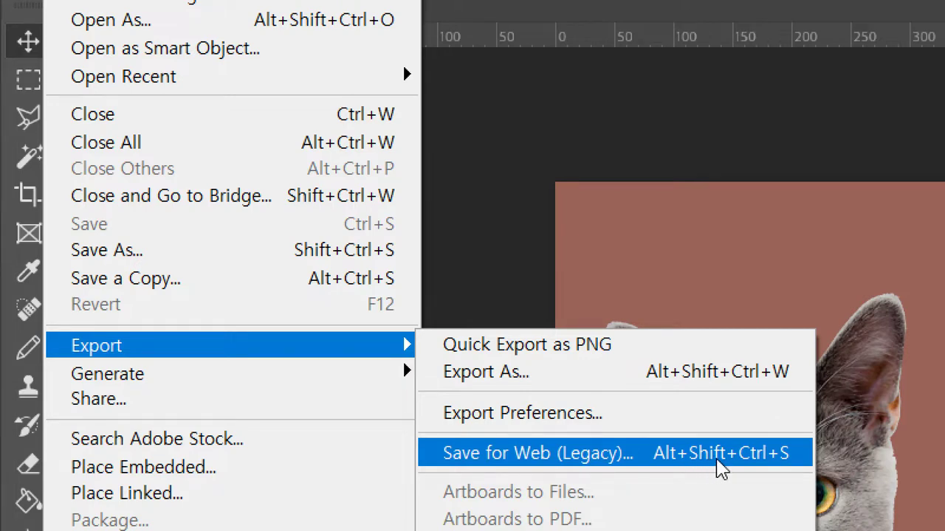
pyautogui.click(720, 466)
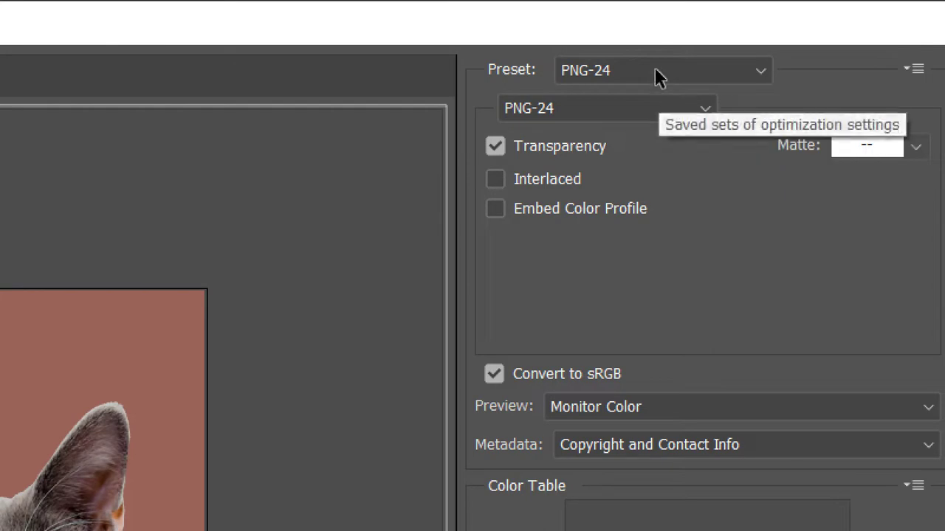
pyautogui.click(657, 74)
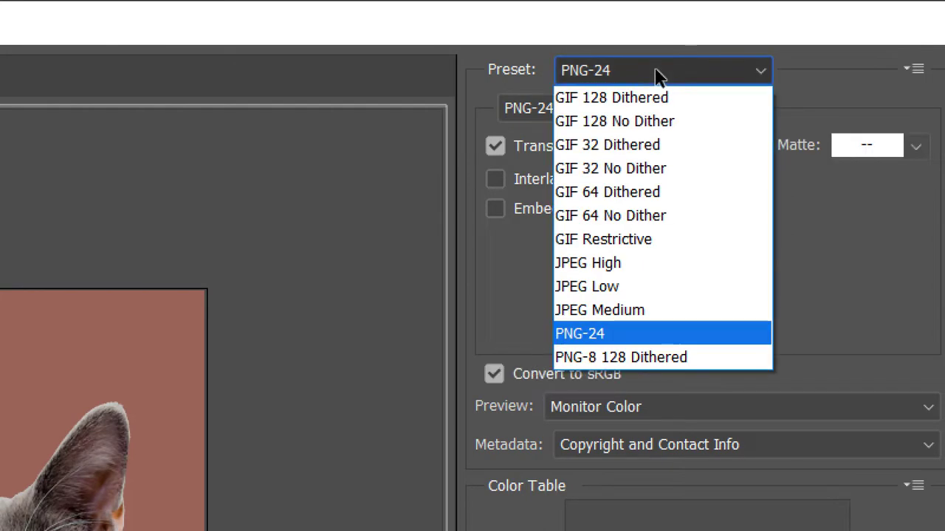
pyautogui.click(641, 114)
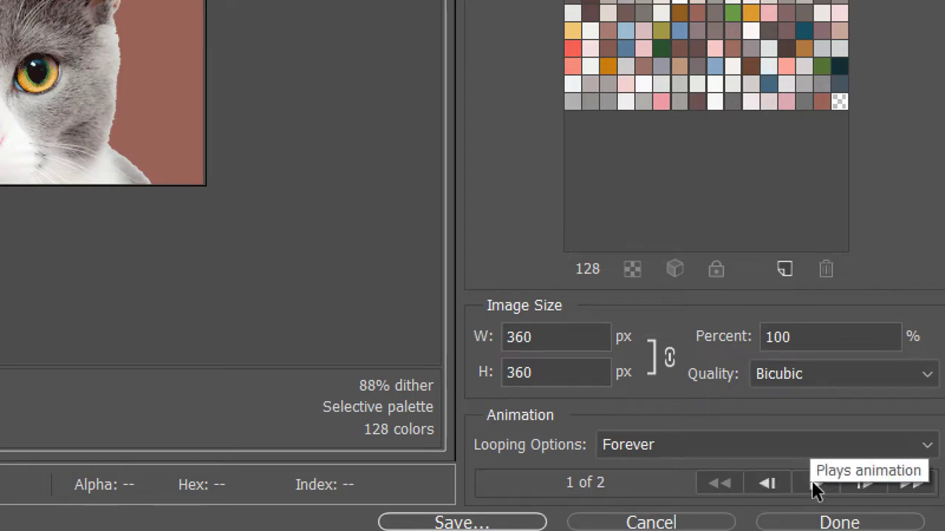
pyautogui.click(815, 485)
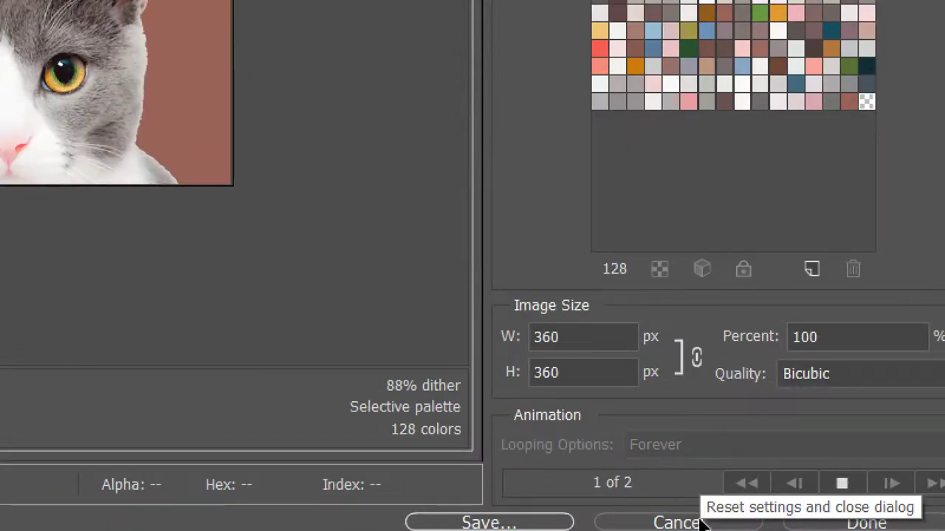
pyautogui.click(701, 524)
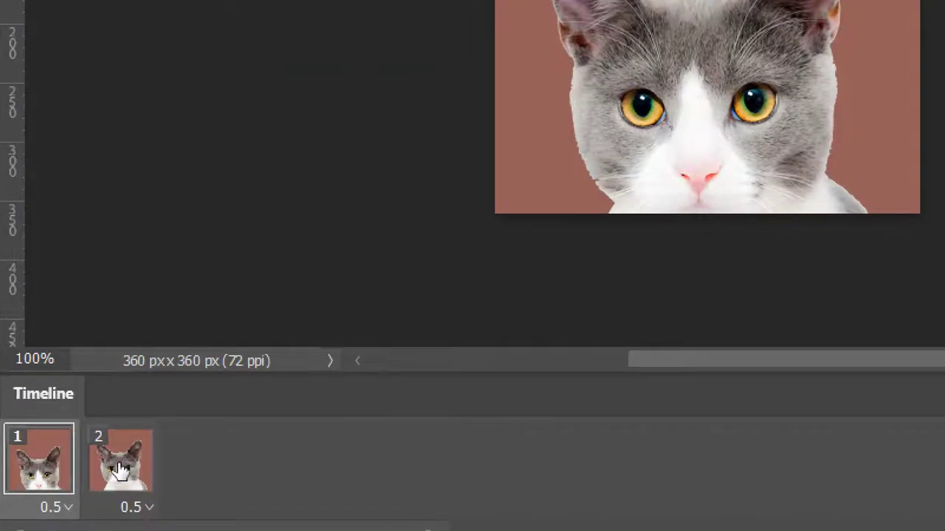
# Set the frame delay of frame 2 to 1.0 second and of frame 1 to 0.2 seconds
pyautogui.click(120, 470)
pyautogui.click(129, 474)
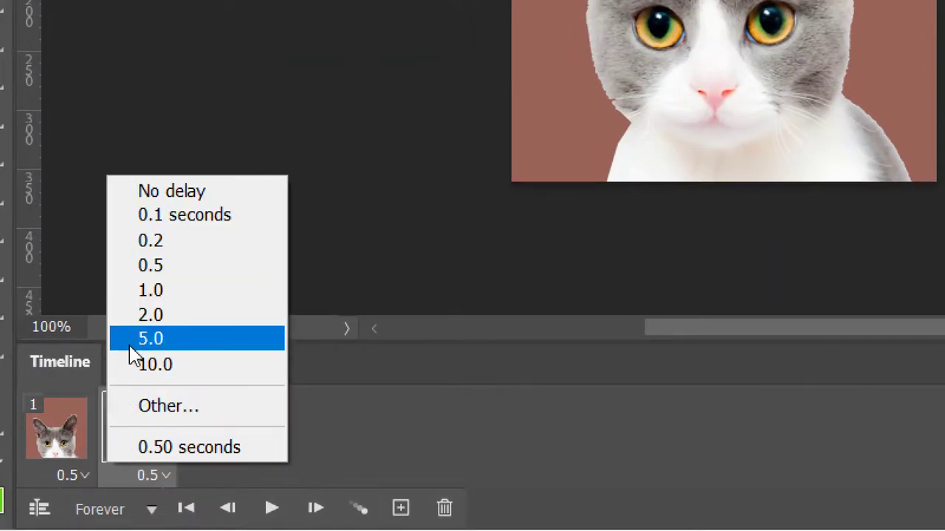
pyautogui.click(163, 290)
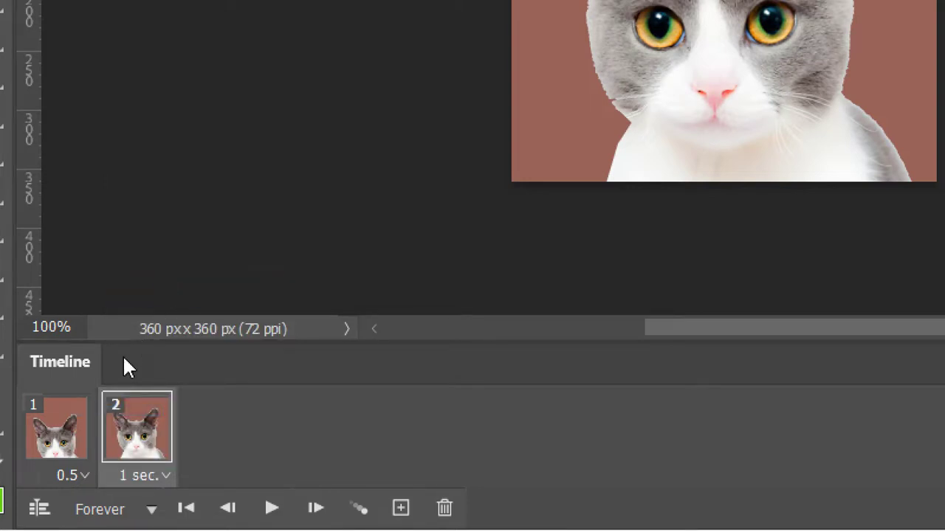
pyautogui.click(65, 424)
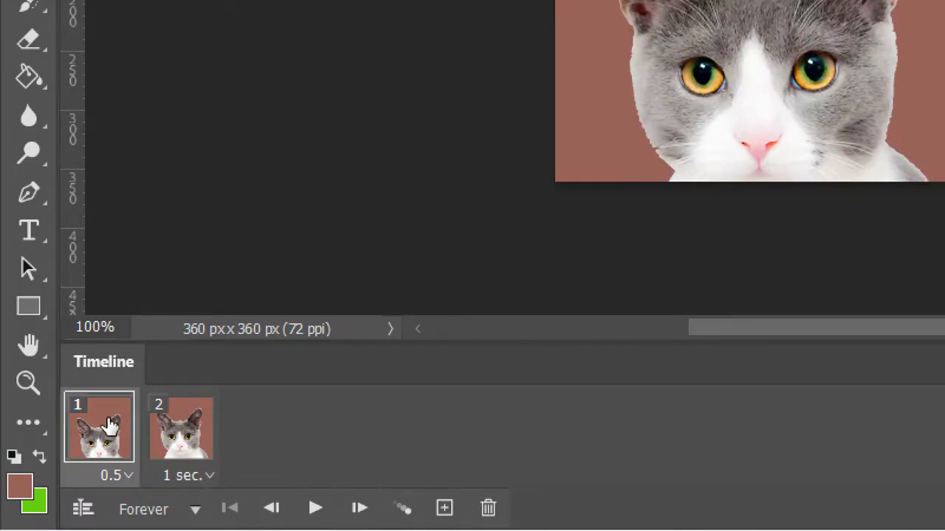
pyautogui.click(124, 481)
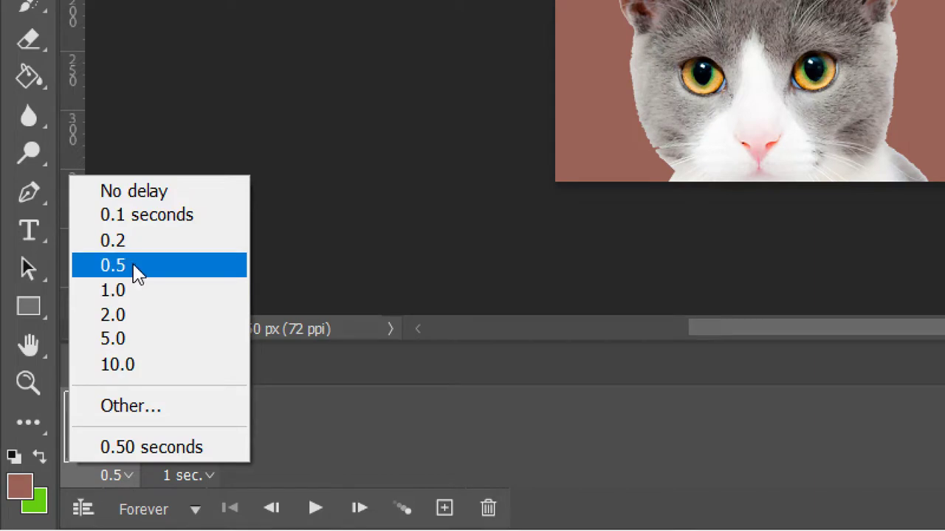
pyautogui.click(137, 244)
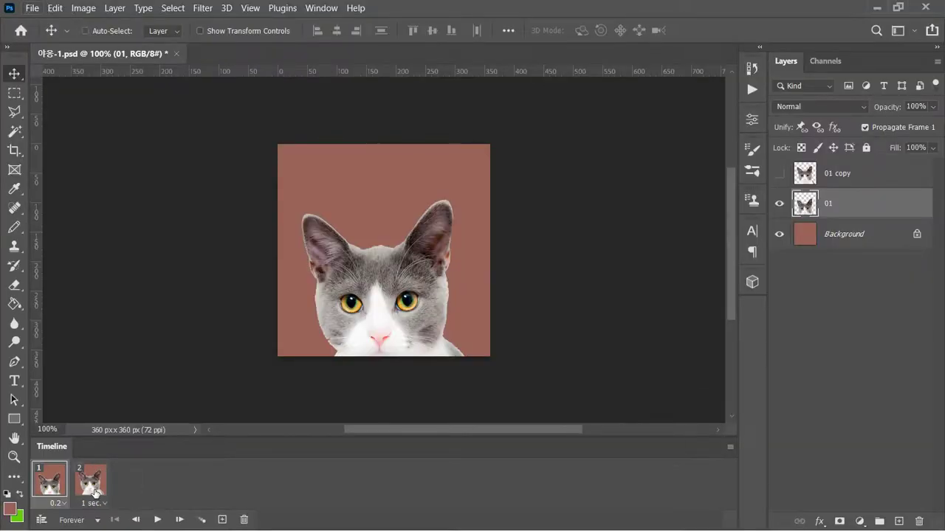
# Preview the retimed animation in Save for Web (Legacy) with the GIF 128 Dithered preset, and leave without exporting
pyautogui.hotkey('ctrl', 'alt', 'shift', 's')
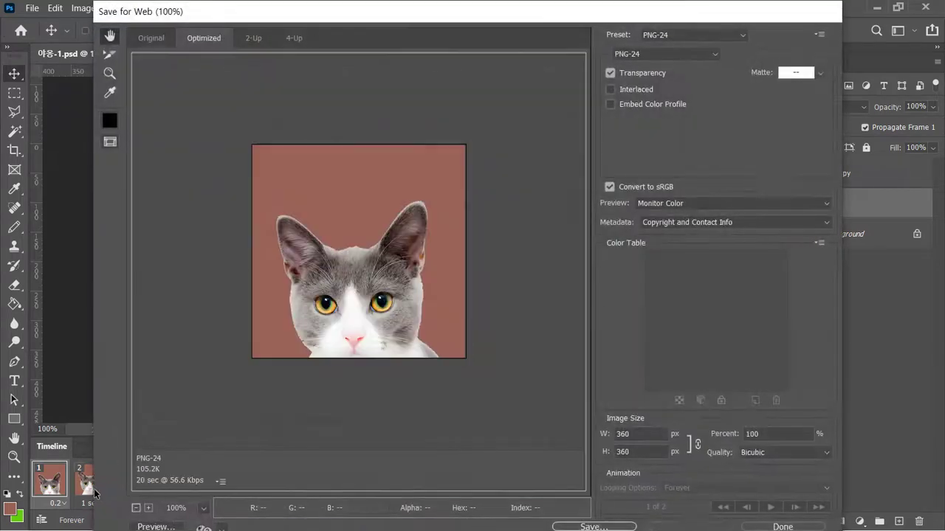
pyautogui.click(666, 35)
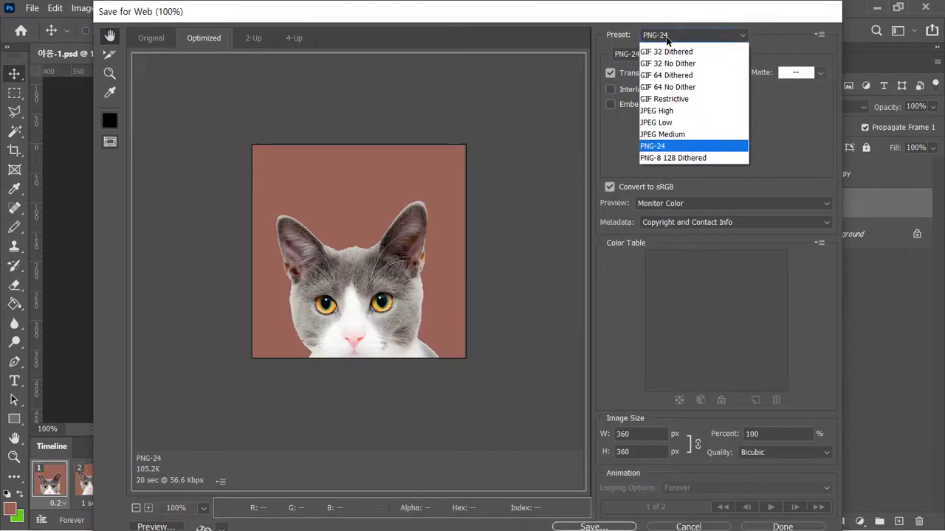
pyautogui.click(666, 49)
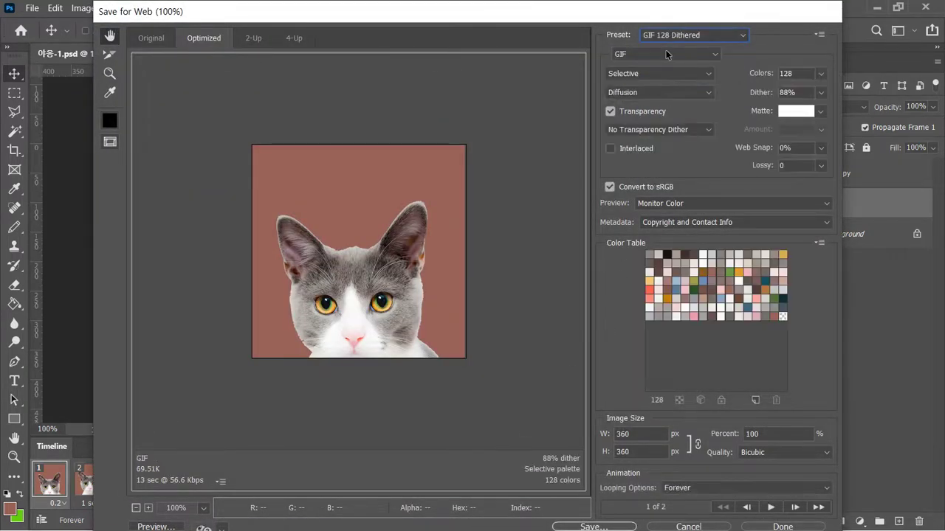
pyautogui.click(765, 509)
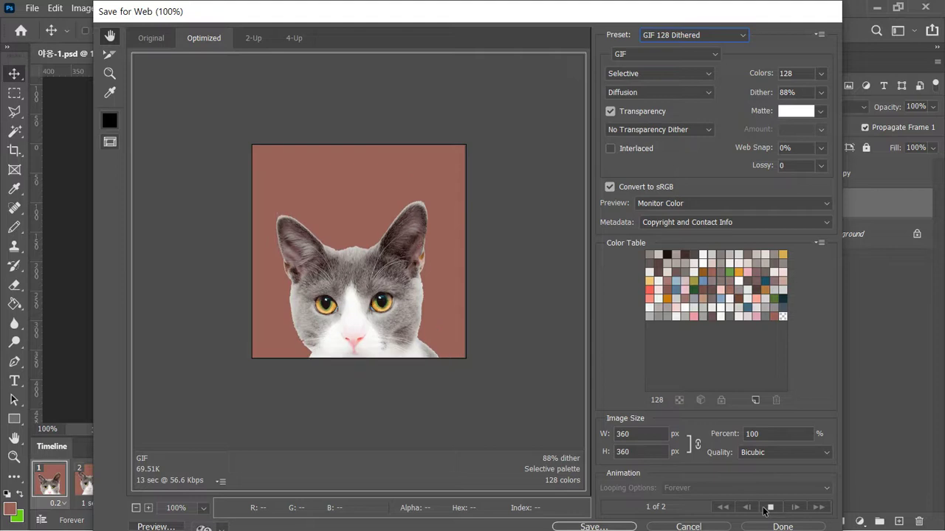
pyautogui.click(675, 523)
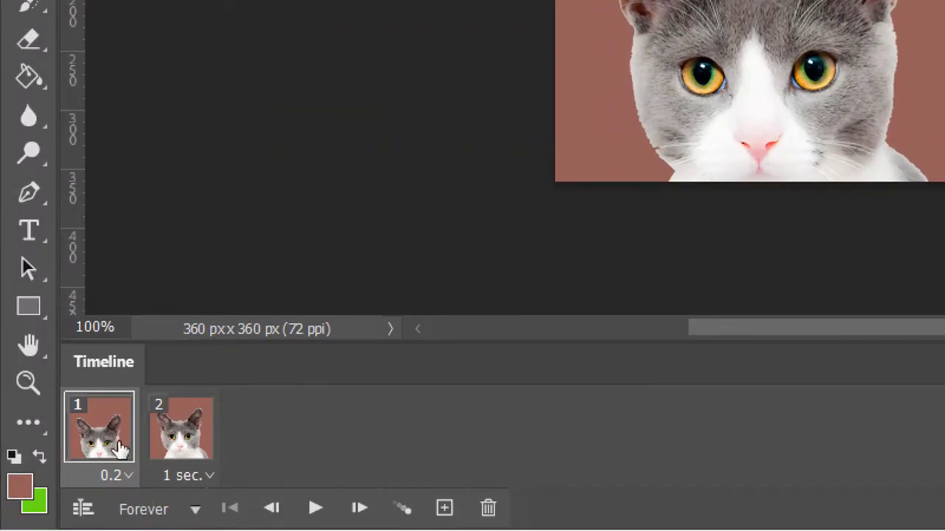
# Compare frames 1 and 2, and duplicate both together to extend the animation to four frames
pyautogui.click(198, 435)
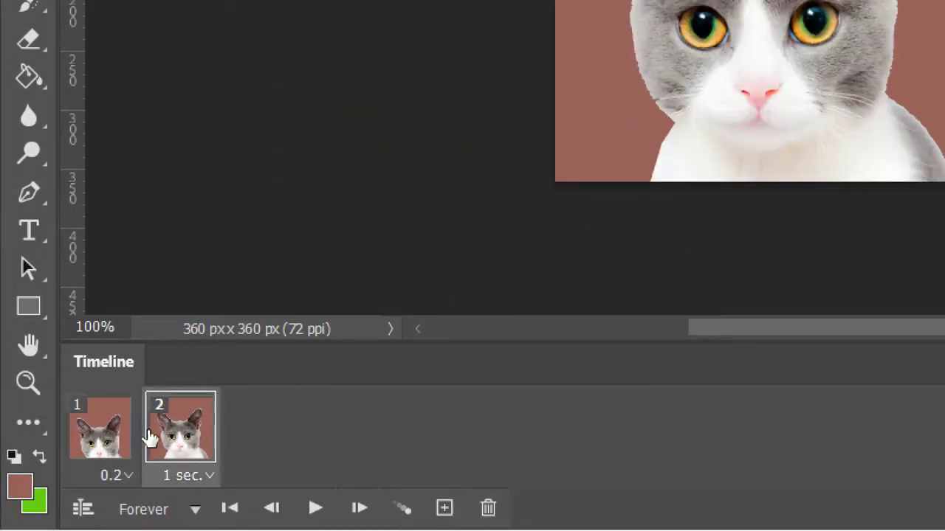
pyautogui.click(114, 436)
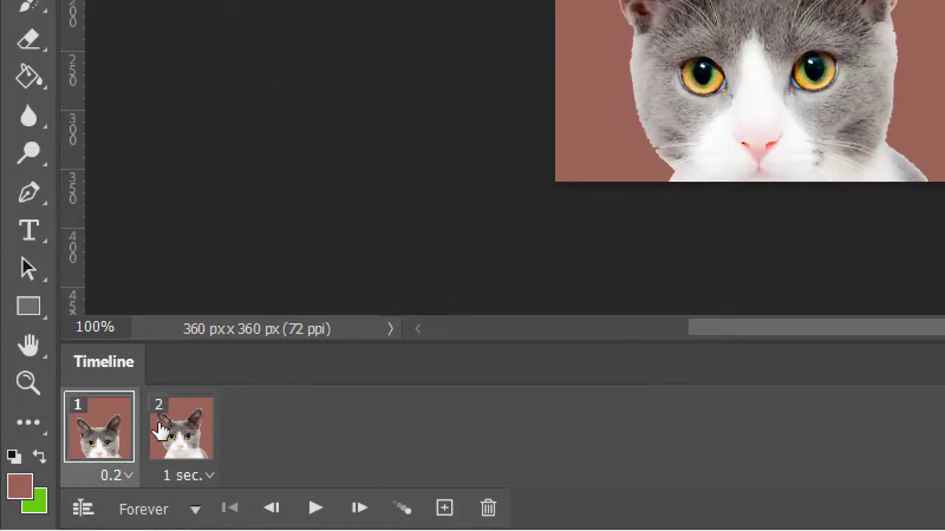
pyautogui.click(199, 435)
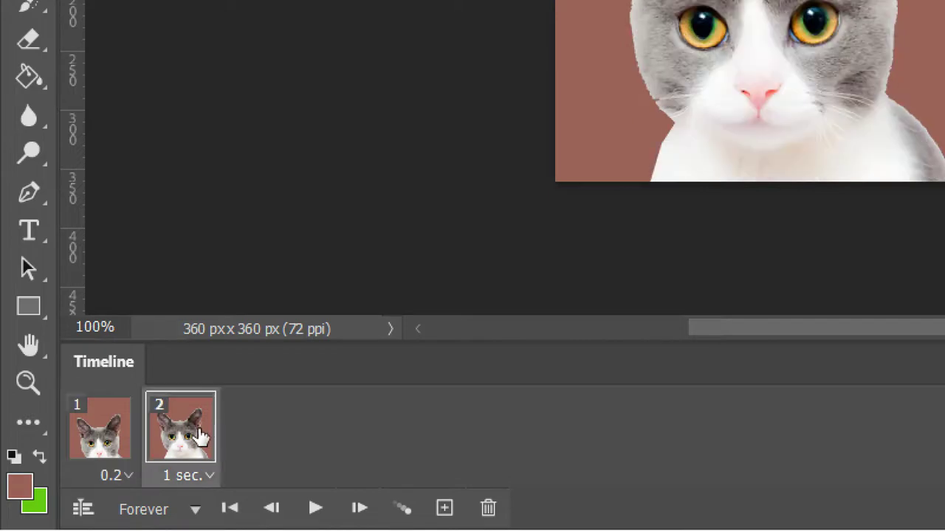
pyautogui.click(101, 428)
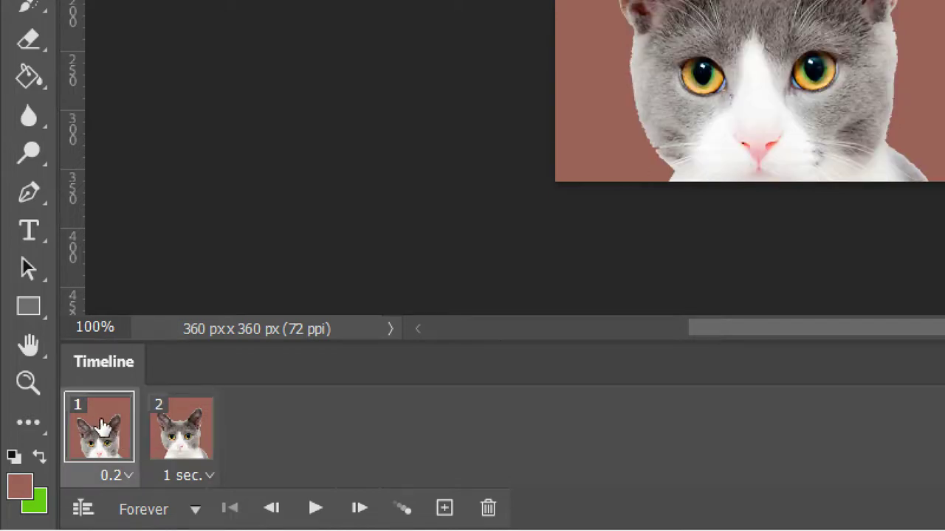
pyautogui.keyDown('shift'); pyautogui.click(175, 432); pyautogui.keyUp('shift')
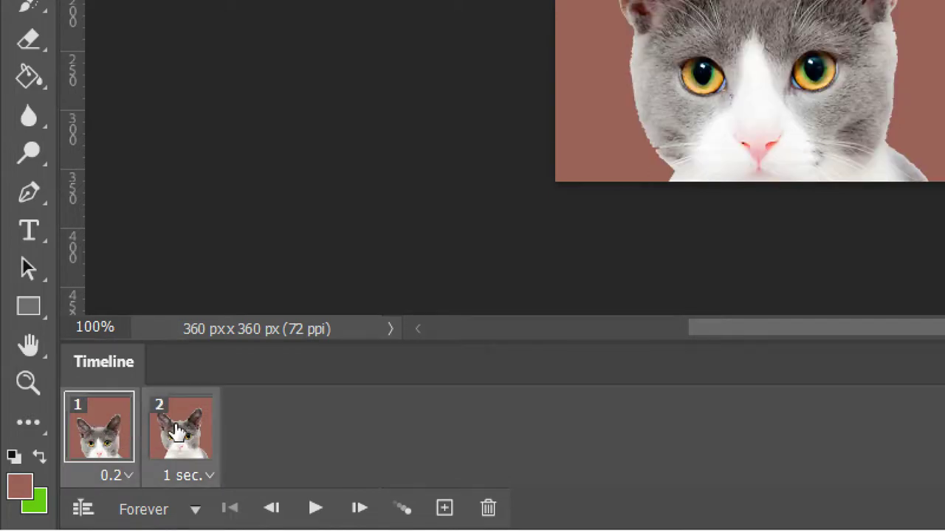
pyautogui.click(445, 509)
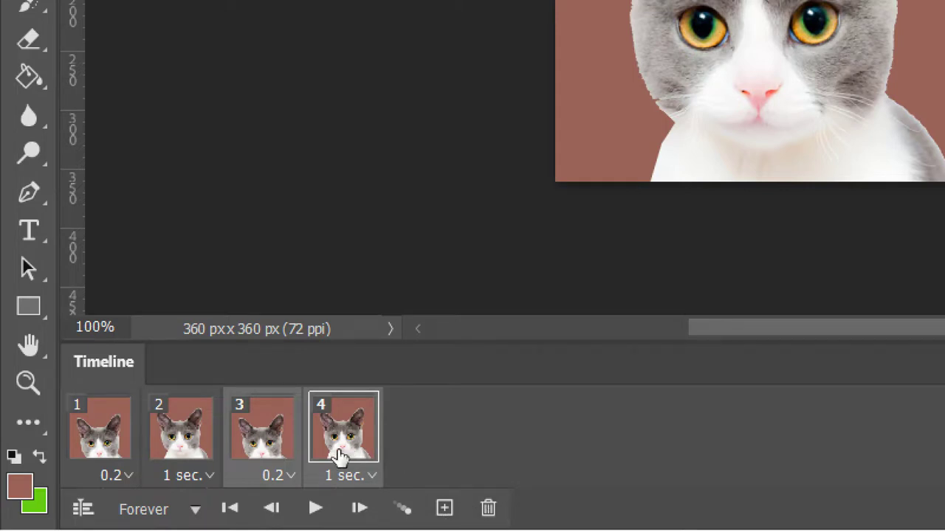
# Duplicate frames 1 through 4 together to make an eight-frame animation
pyautogui.click(101, 421)
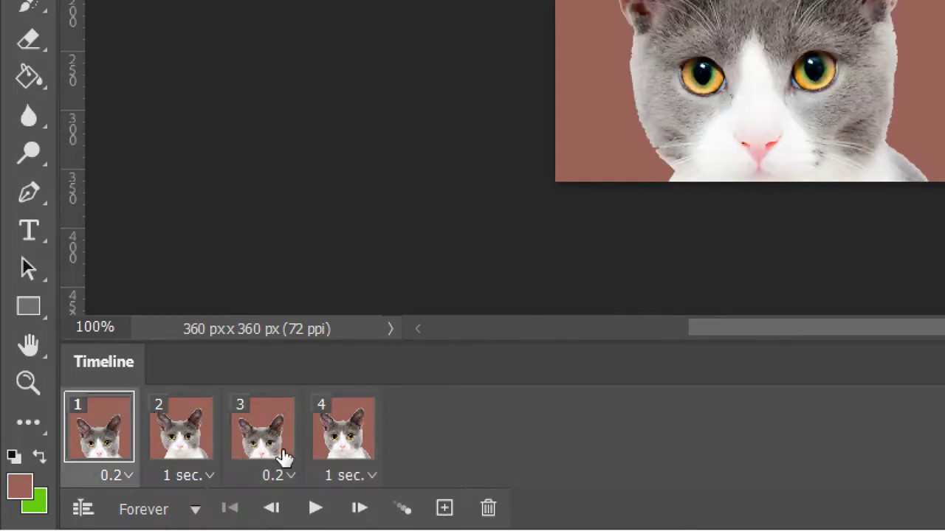
pyautogui.keyDown('shift'); pyautogui.click(331, 441); pyautogui.keyUp('shift')
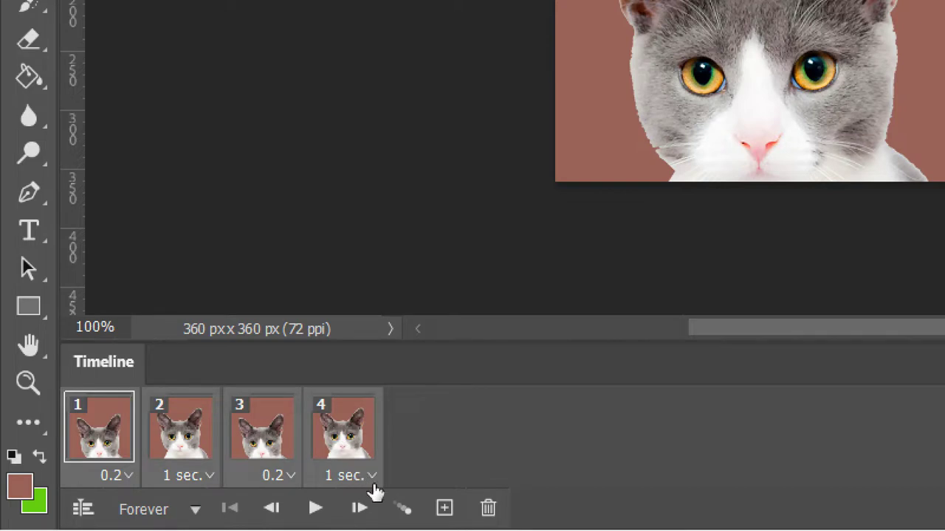
pyautogui.click(443, 509)
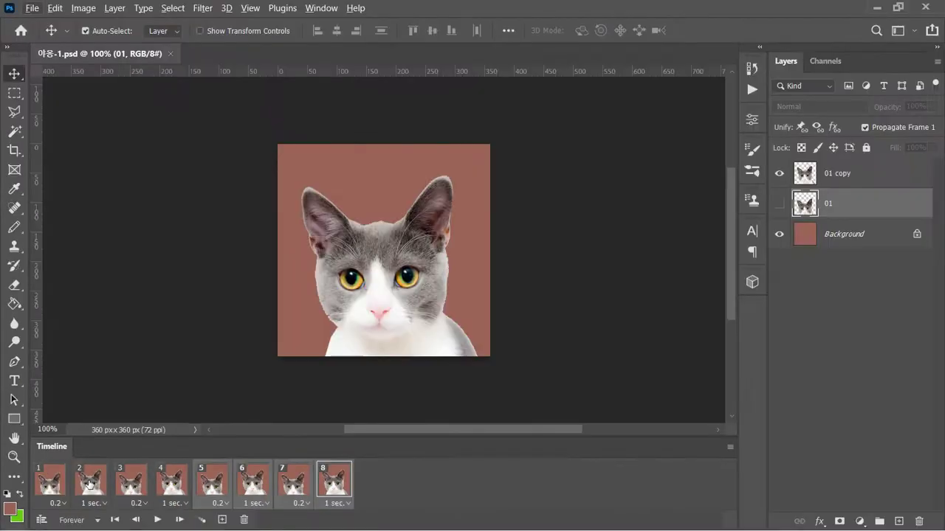
# Set up the Save for Web (Legacy) export with the GIF 128 Dithered preset and play the animation from its first frame
pyautogui.press('ctrl')
pyautogui.hotkey('ctrl', 'alt', 'shift', 's')
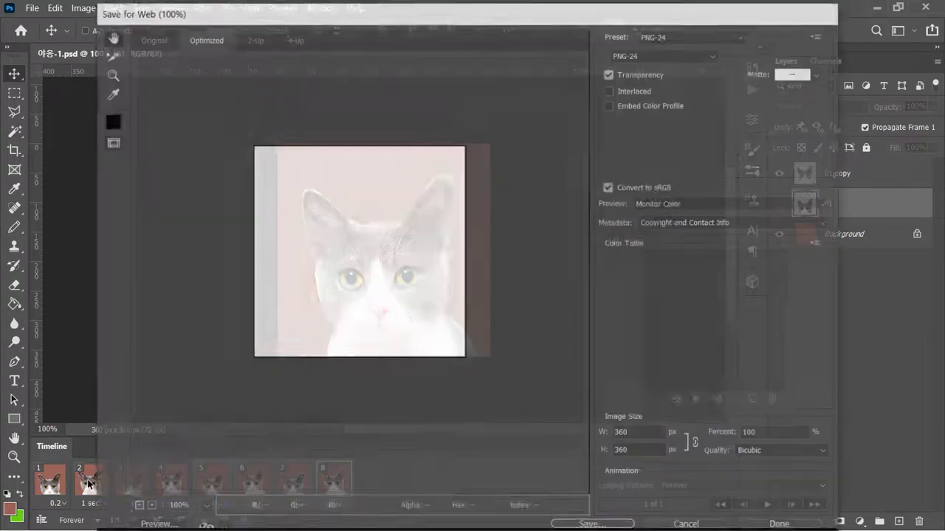
pyautogui.click(645, 39)
pyautogui.click(663, 49)
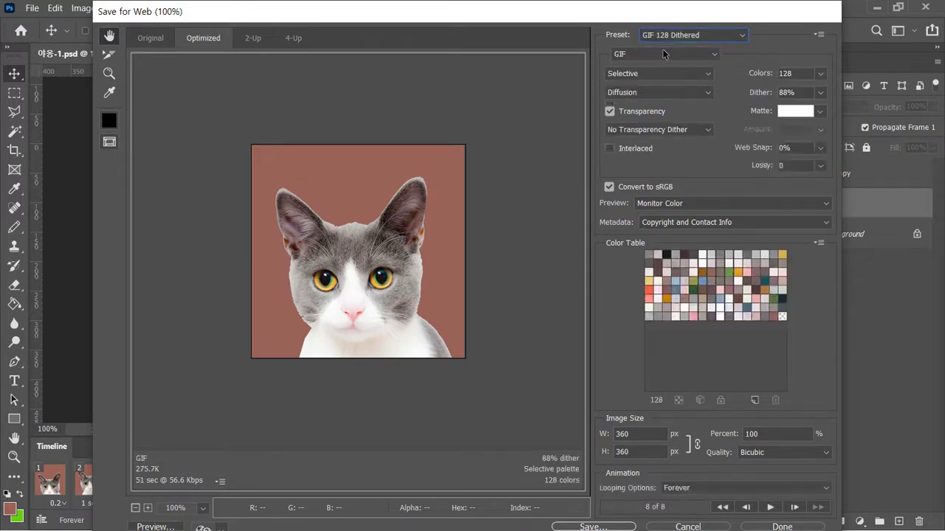
pyautogui.click(722, 509)
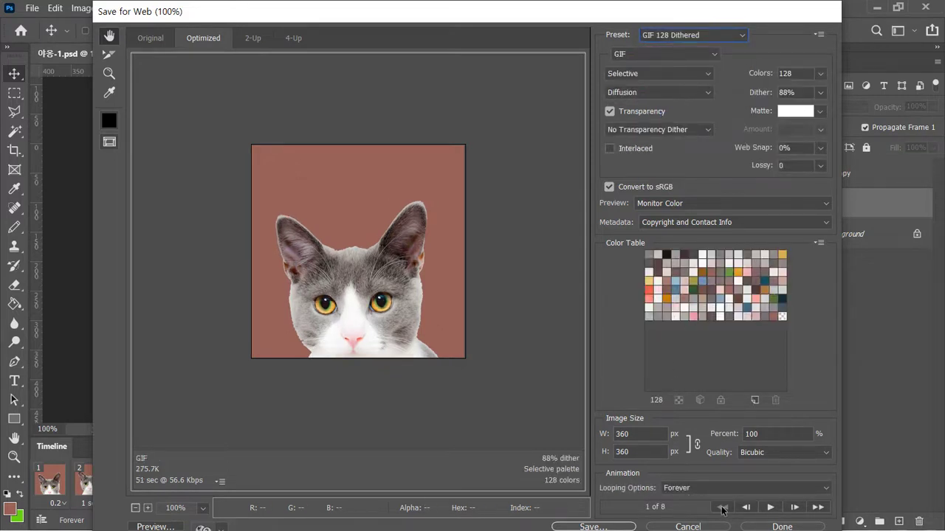
pyautogui.click(769, 507)
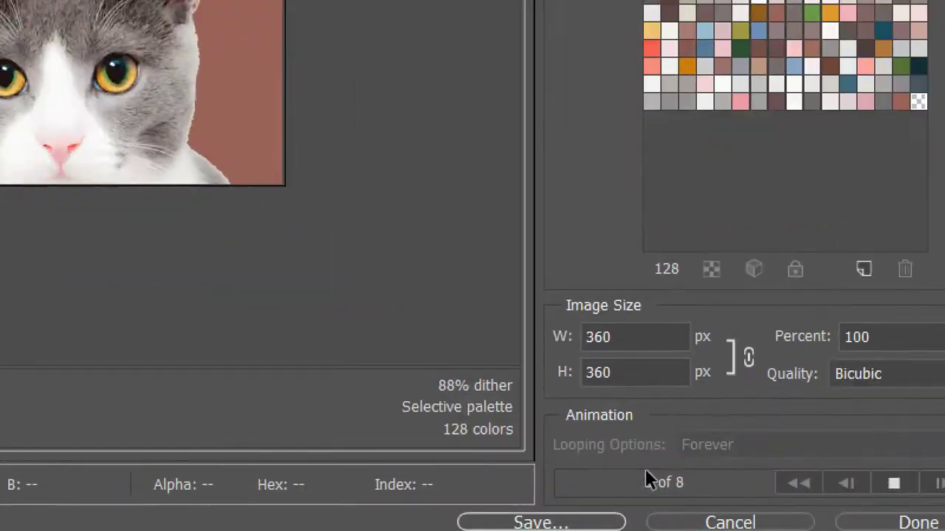
pyautogui.press('alt')
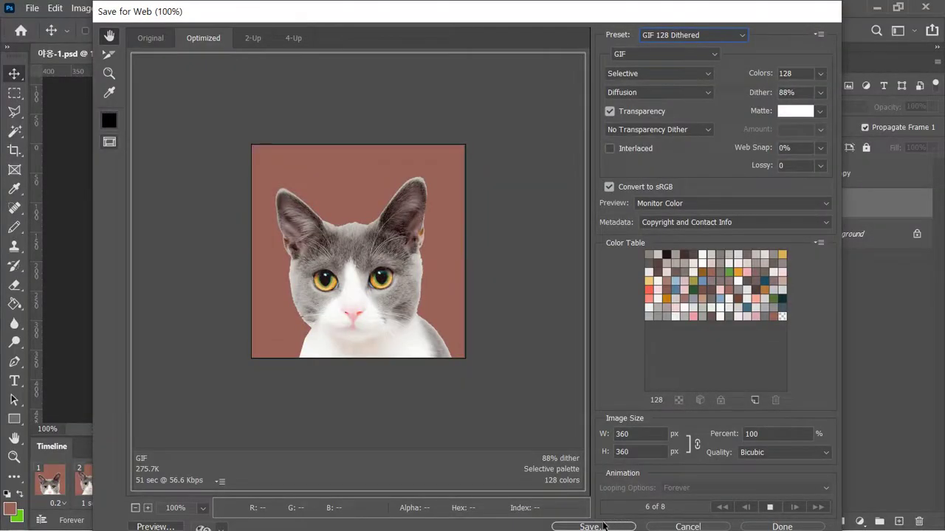
# Export the animated GIF as 야옹-1 into the 2디자인 folder, and save the document
pyautogui.click(590, 527)
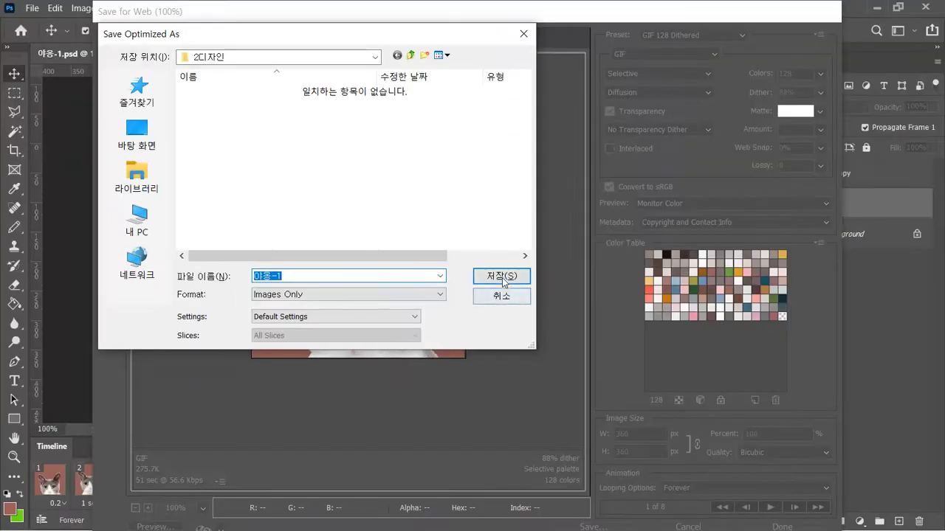
pyautogui.click(501, 277)
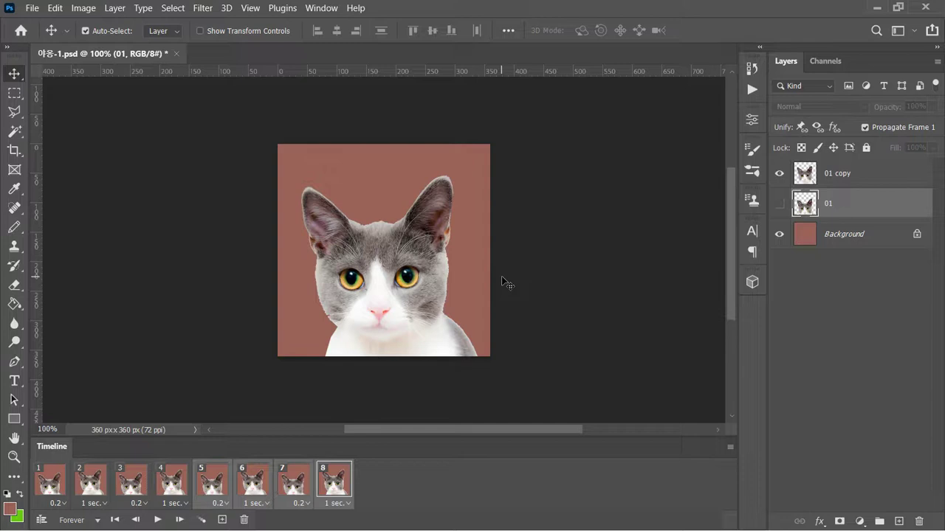
pyautogui.hotkey('ctrl', 's')
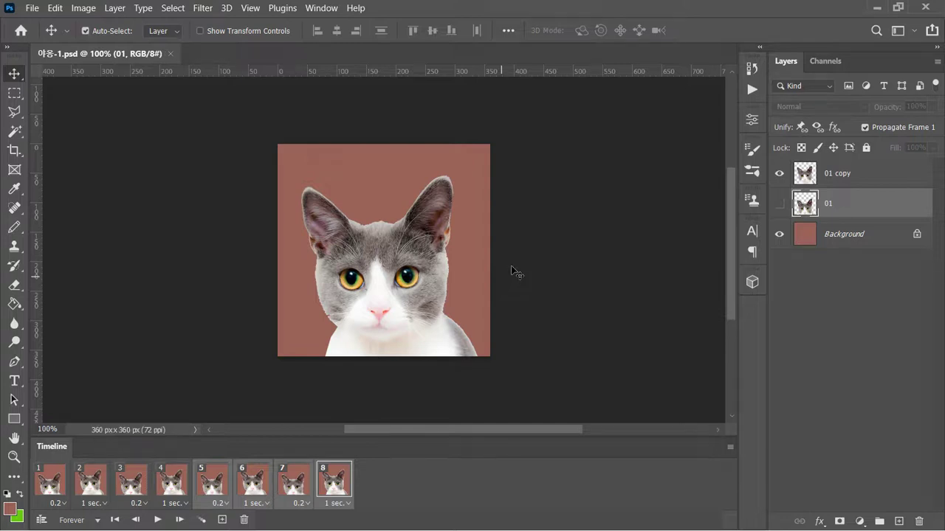